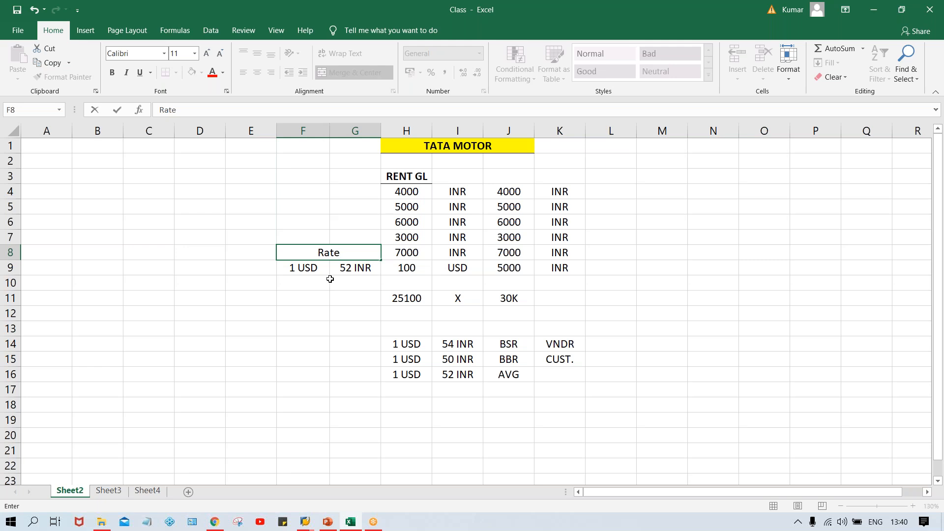
Make the Rate heading bold with a bottom border and enter 1 in both F7 and G7
left_click(318, 247)
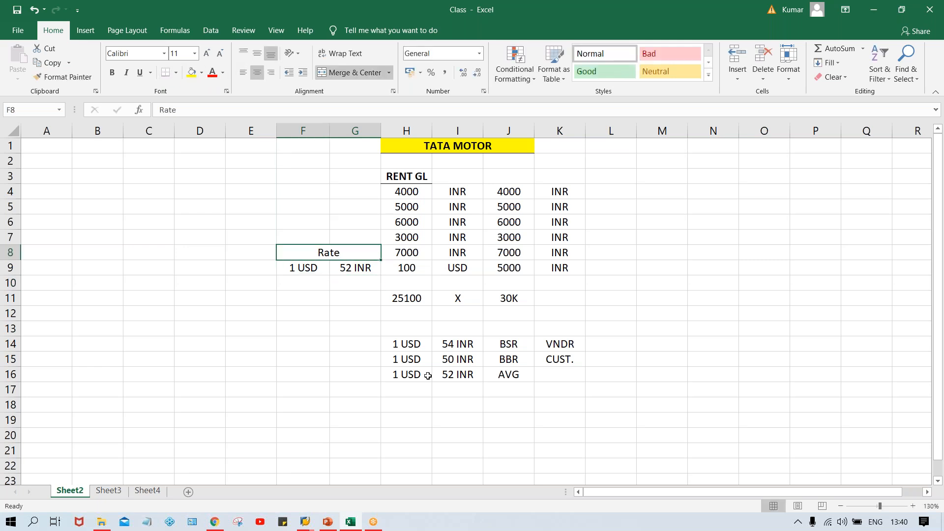
key("ctrl+b")
left_click(314, 236)
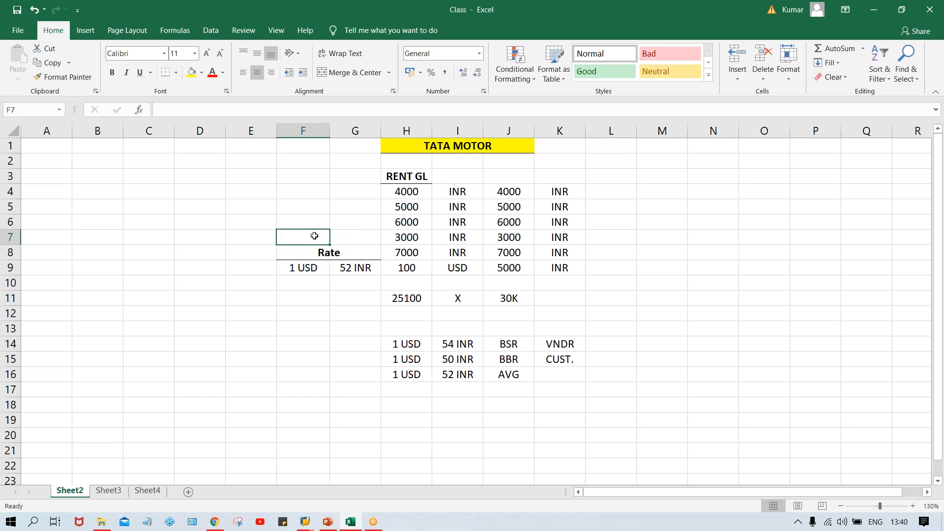
type("1")
key("Tab")
type("1")
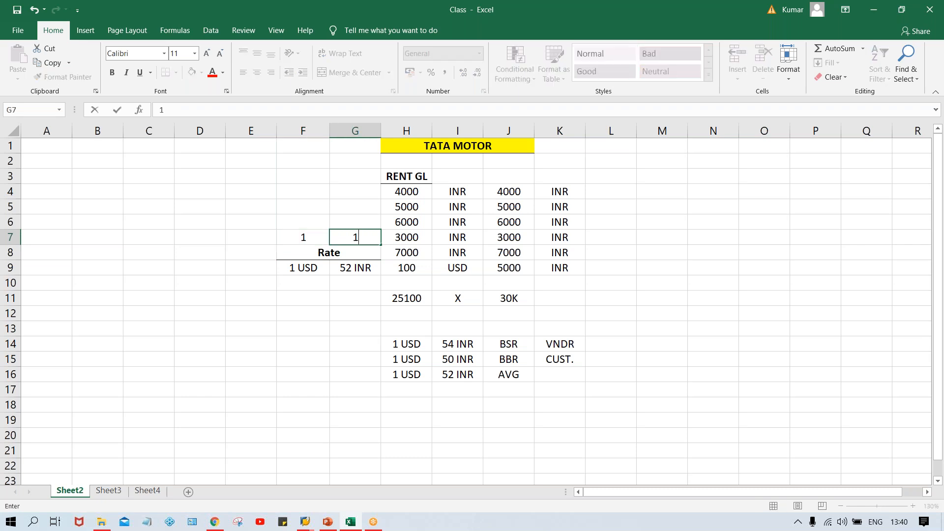
key("Return")
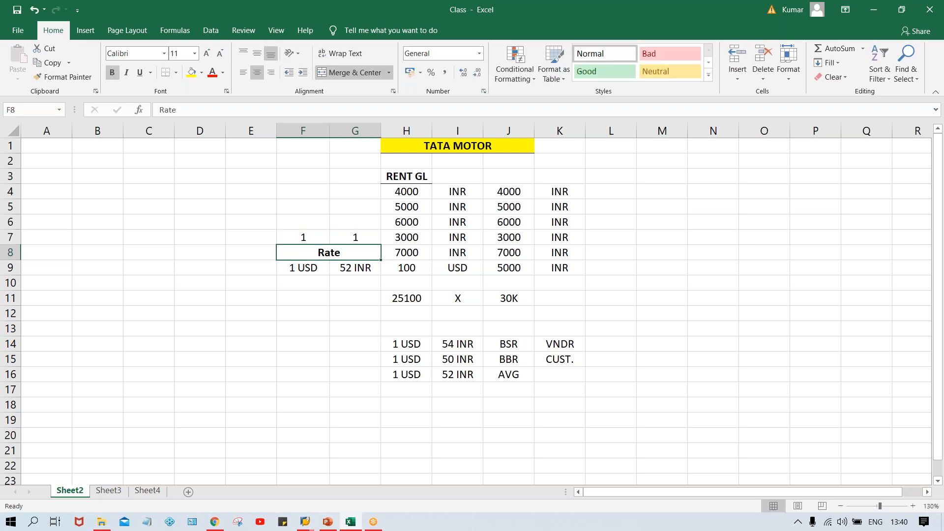
Examine the pair of values in F7 and G7 above the Rate heading
left_click(305, 236)
left_click_drag(360, 239, 306, 240)
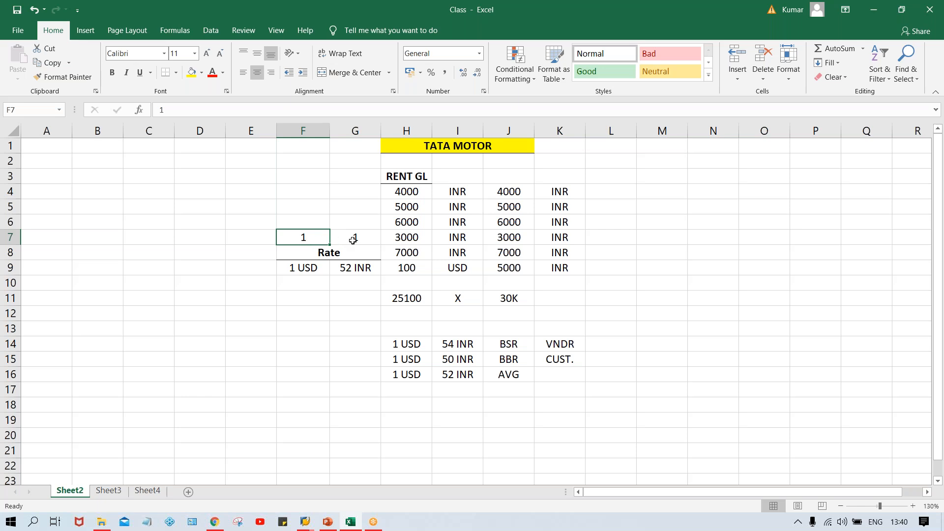
left_click(353, 239)
left_click(303, 239)
left_click(353, 238)
left_click(305, 238)
left_click(357, 239)
left_click(304, 238)
left_click(351, 240)
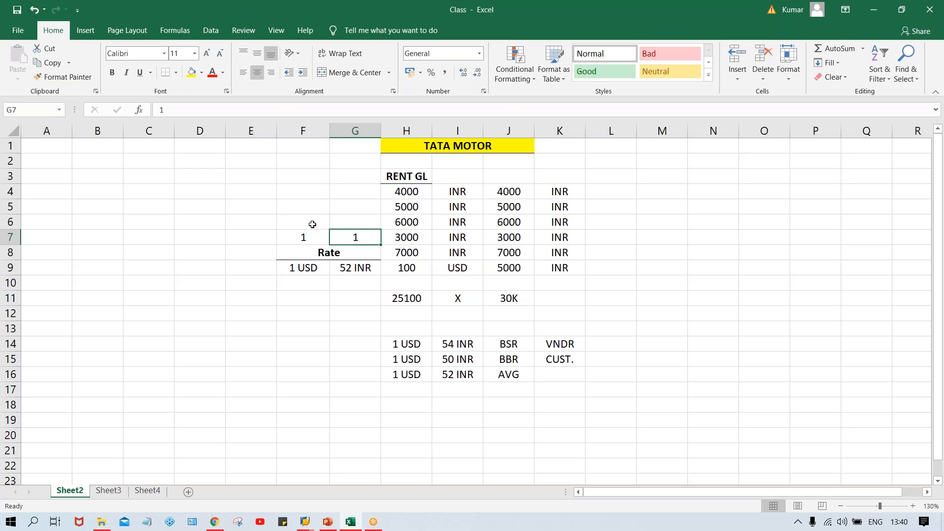
Merge and center F6:G6 and enter the heading "translation ratio" in it
left_click_drag(311, 222, 352, 221)
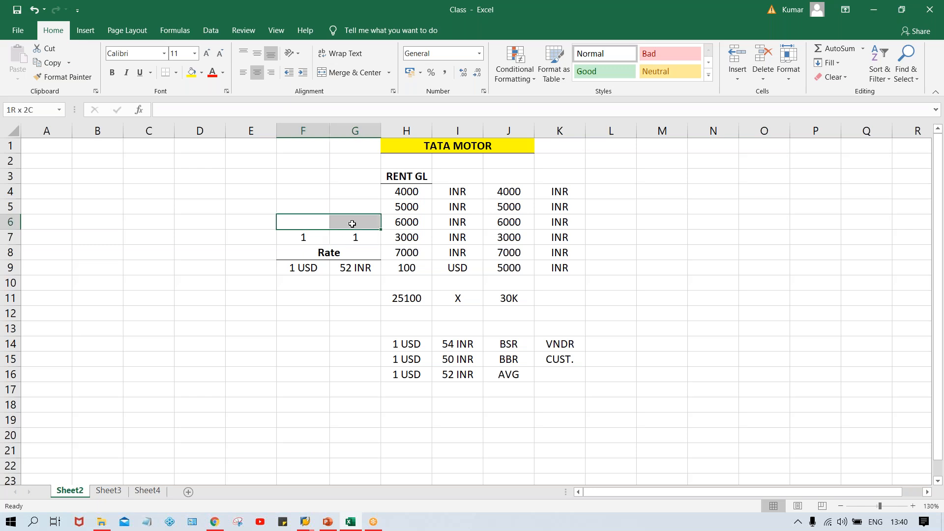
left_click(336, 76)
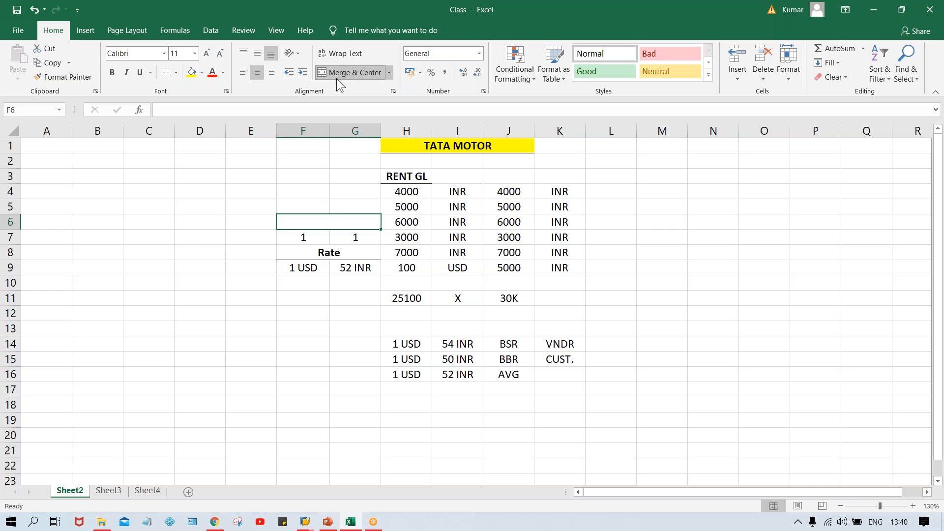
type("tr")
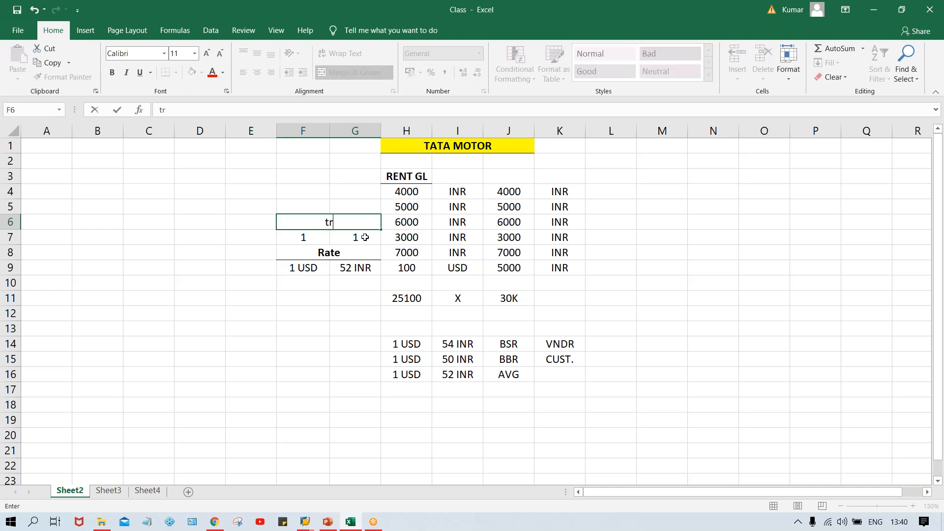
key("BackSpace")
key("BackSpace")
type("translation ratio")
key("ctrl+Return")
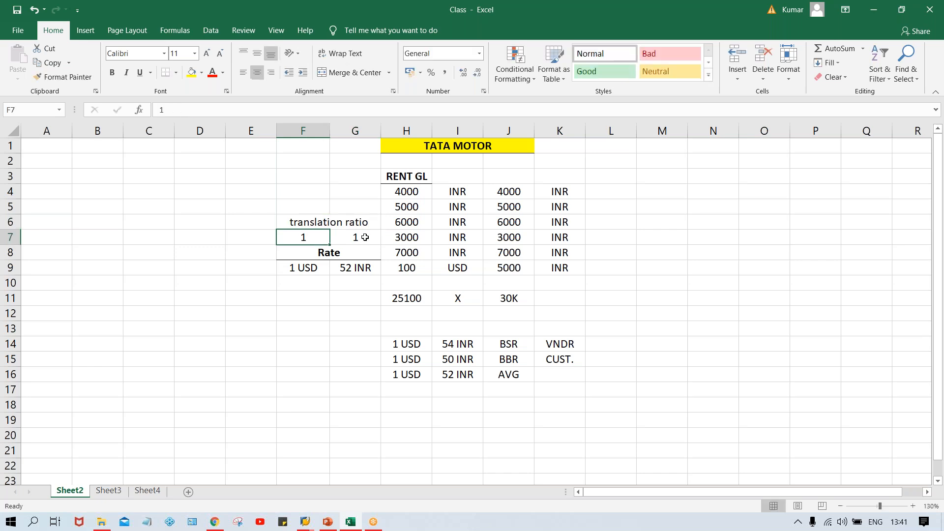
Make the translation ratio heading in F6 bold and give it a bottom border
left_click(334, 228)
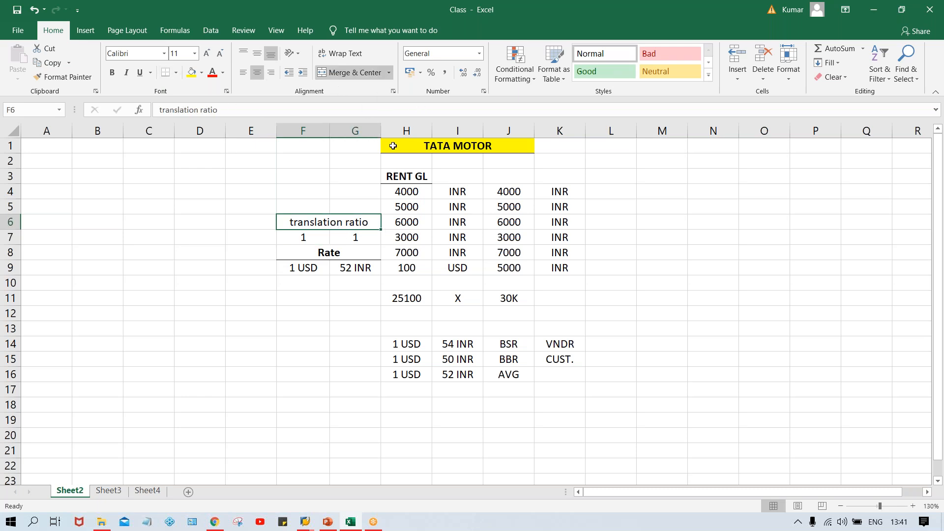
key("ctrl+b")
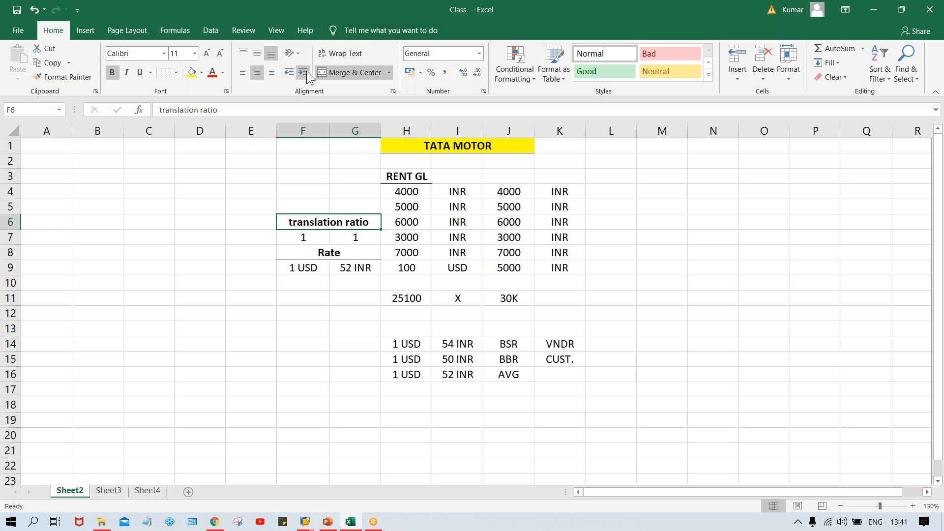
left_click(285, 346)
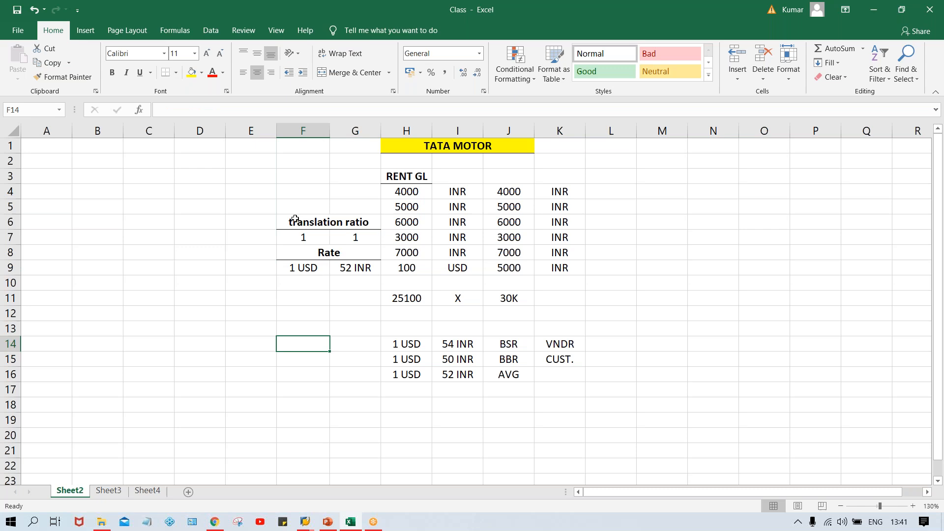
Capitalize the first letter of the heading in F6 so it reads "Translation ratio"
double_click(295, 220)
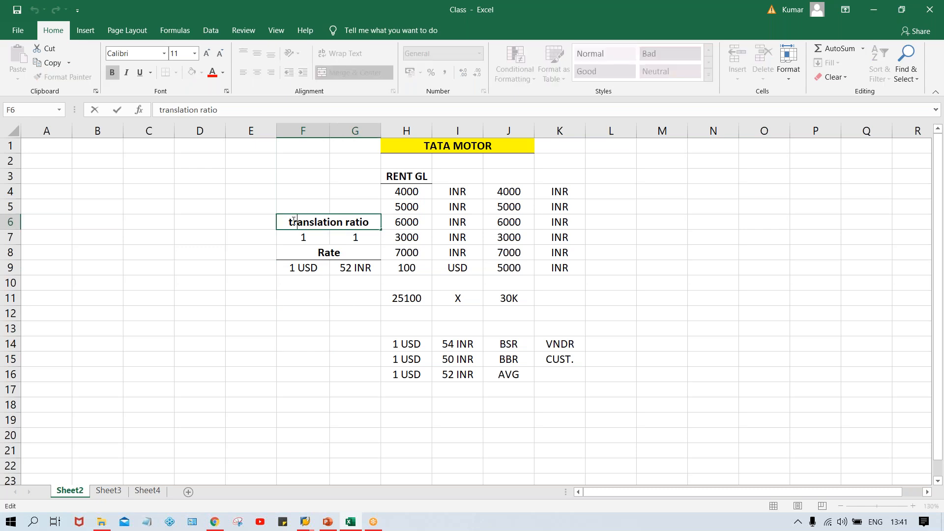
key("BackSpace")
type("T")
key("Return")
left_click(299, 297)
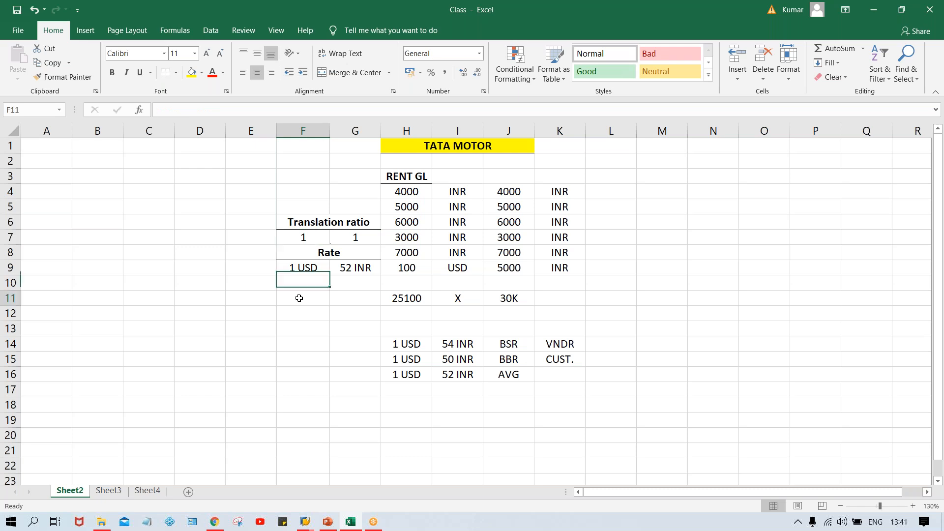
left_click(299, 243)
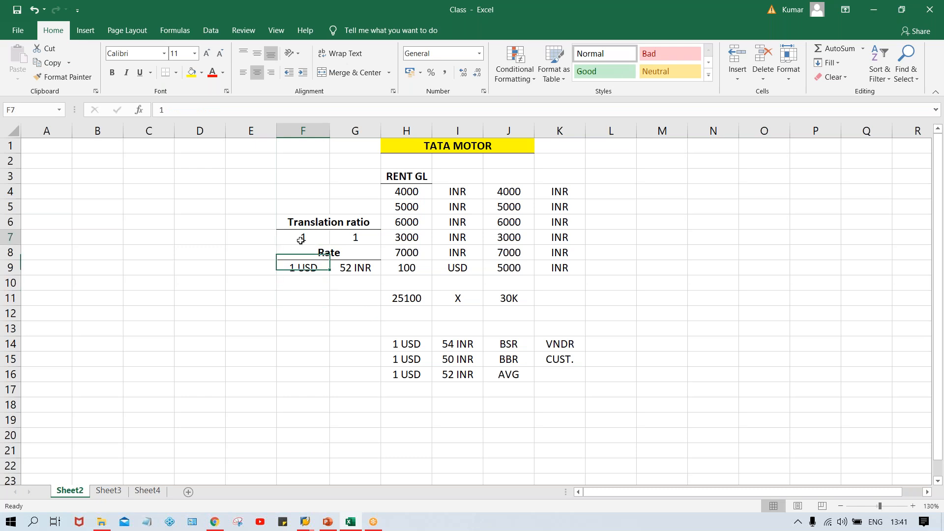
left_click(355, 323)
left_click(304, 232)
left_click(350, 236)
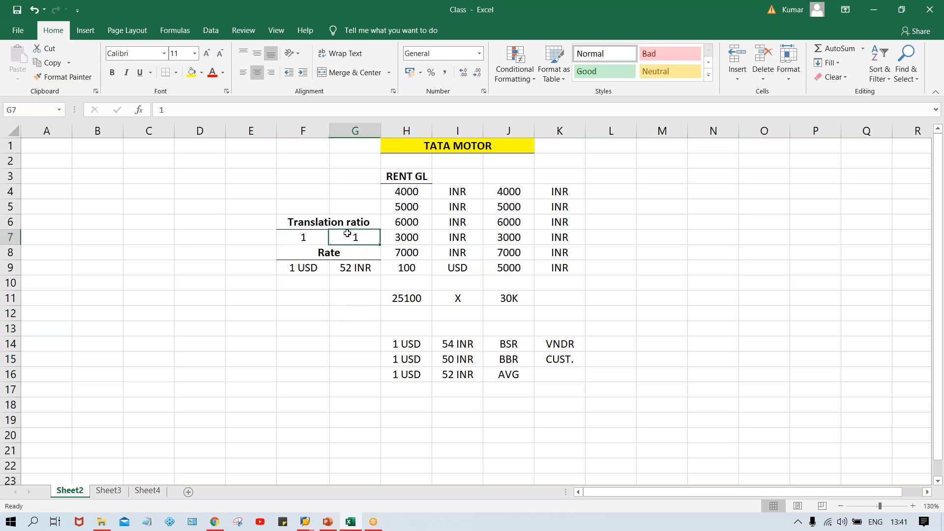
left_click(305, 240)
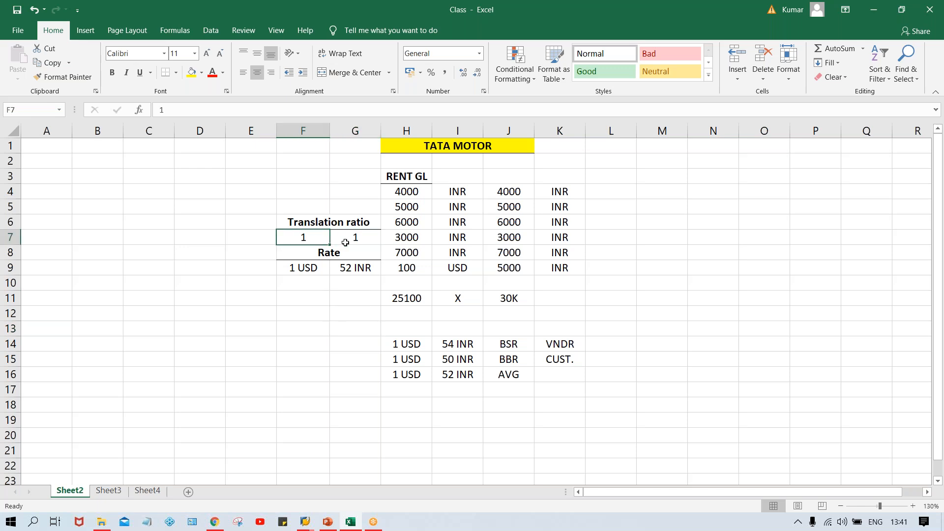
Set the second translation ratio value in G7 to 2
left_click(348, 241)
type("2")
key("Return")
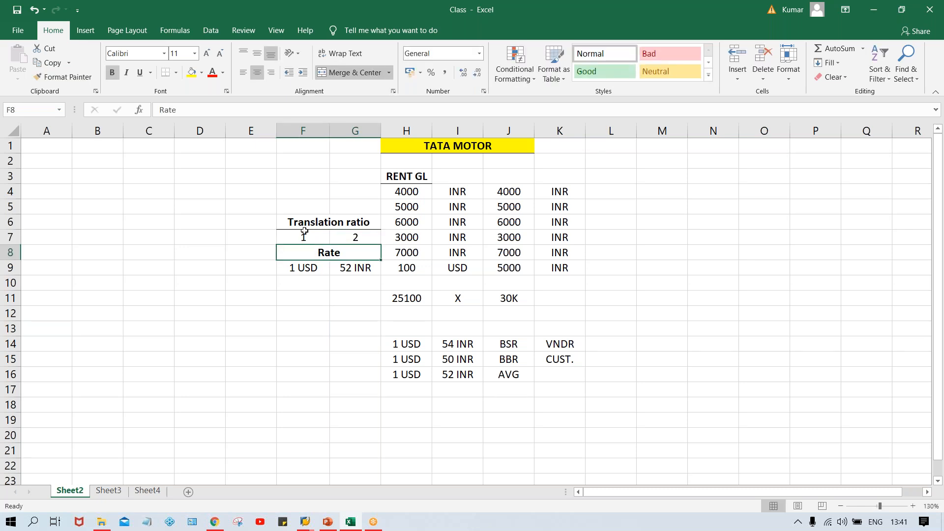
left_click(304, 234)
left_click(350, 238)
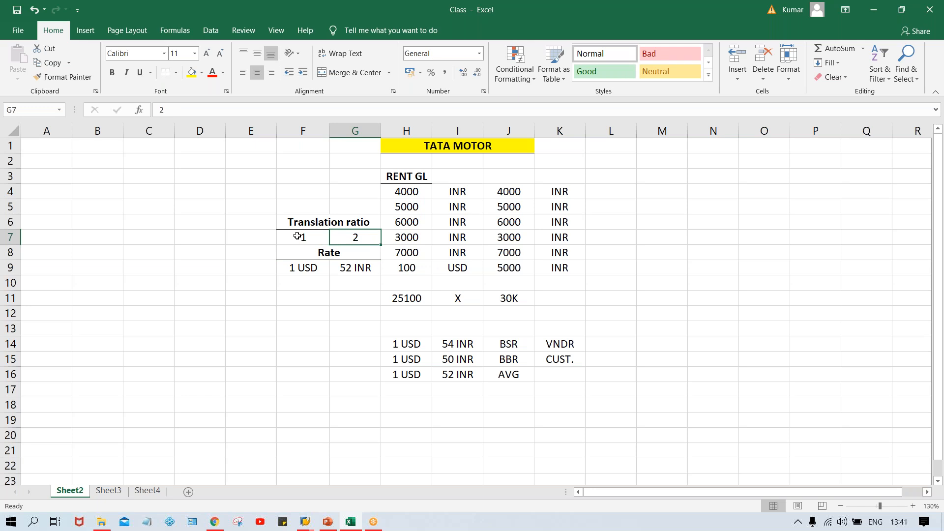
left_click(298, 236)
left_click(376, 236)
left_click(300, 270)
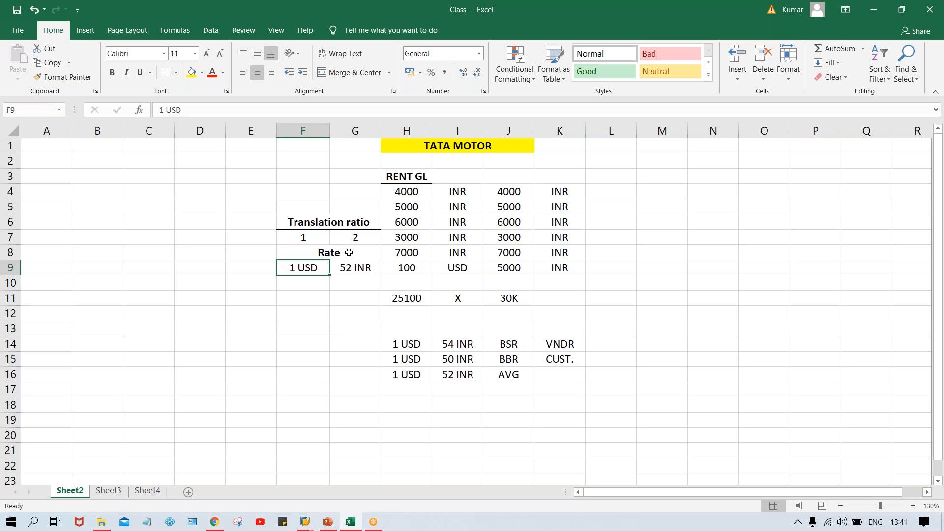
Set the second translation ratio value in G7 back to 1
left_click(355, 238)
type("1")
key("Return")
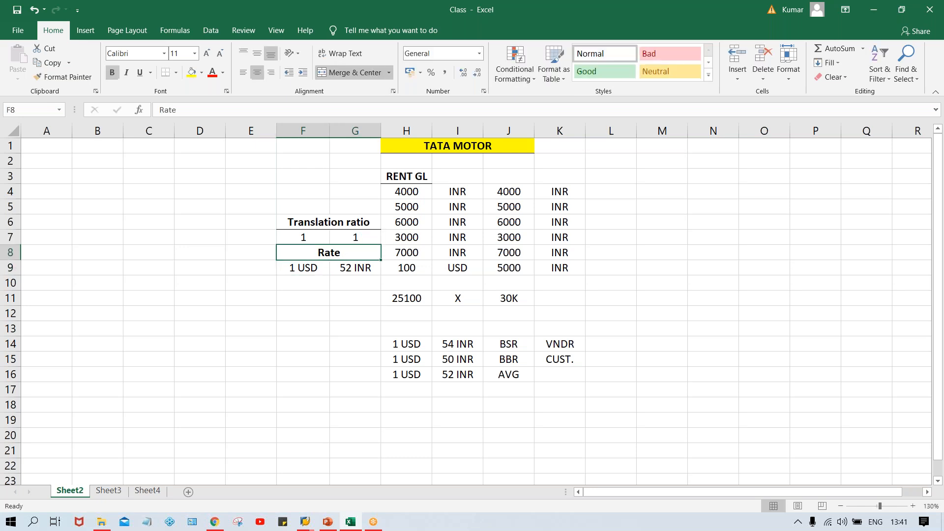
Compare the exchange rate in F9:G9 with the translation ratio values in F7:G7
left_click(300, 271)
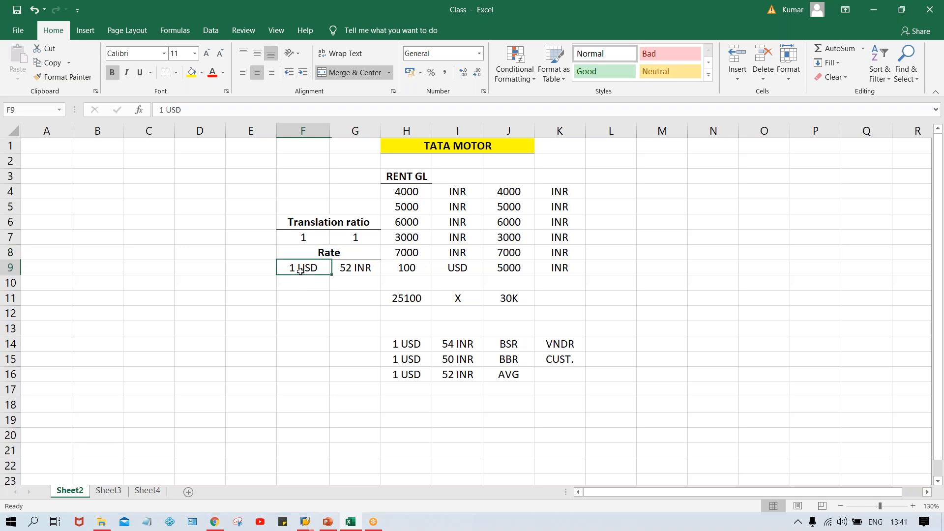
left_click(348, 272)
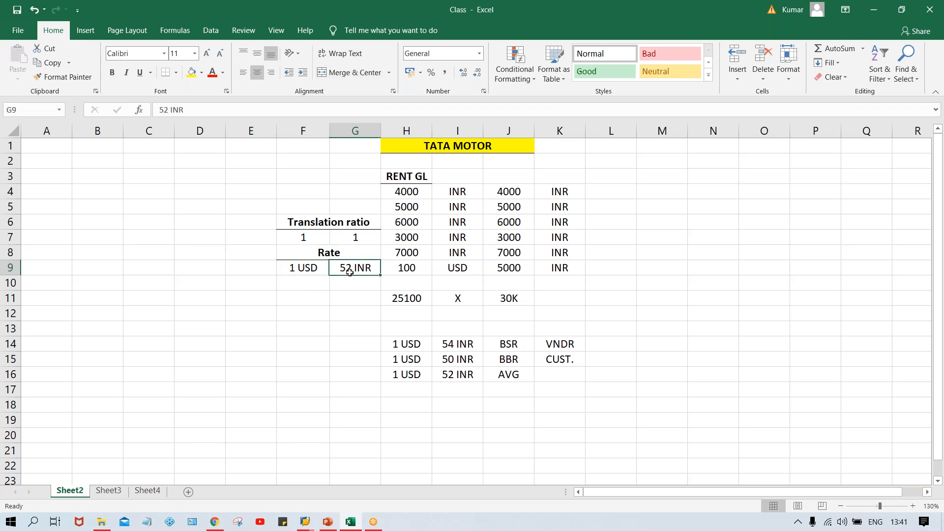
left_click(308, 238)
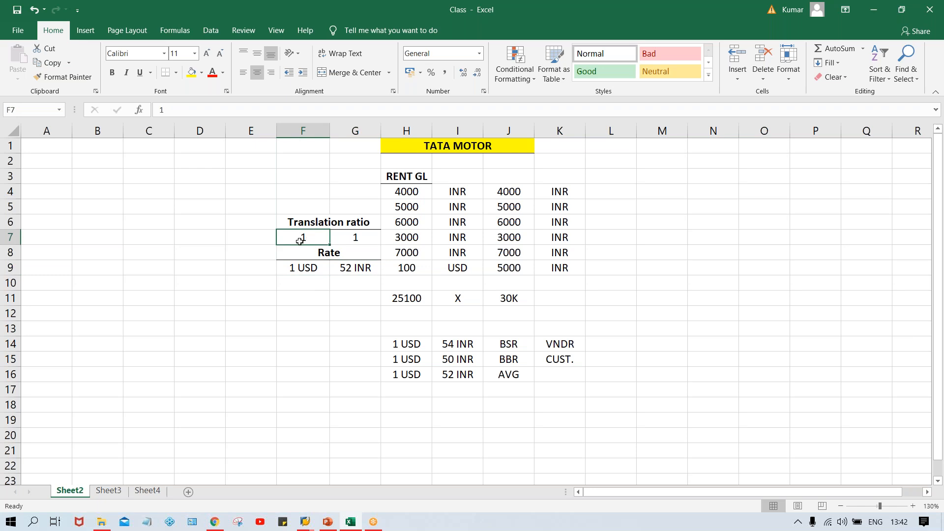
left_click(348, 238)
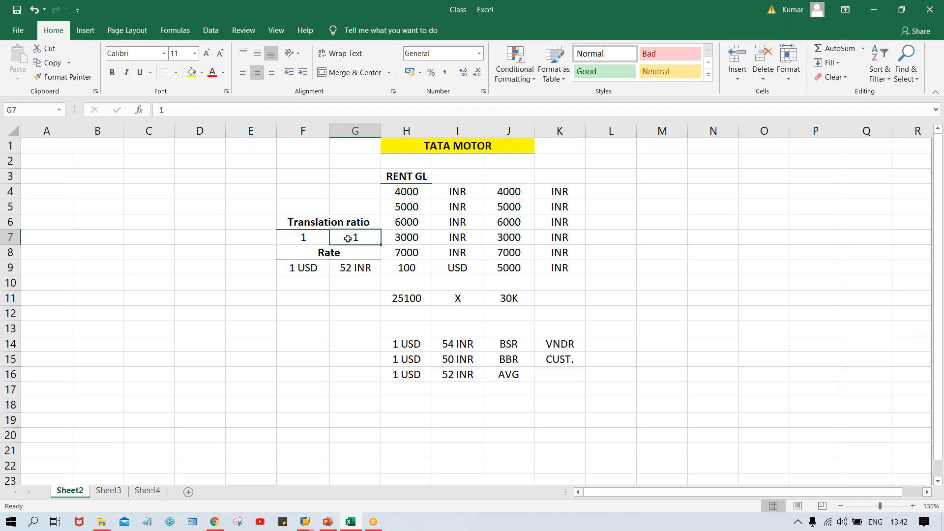
left_click(303, 271)
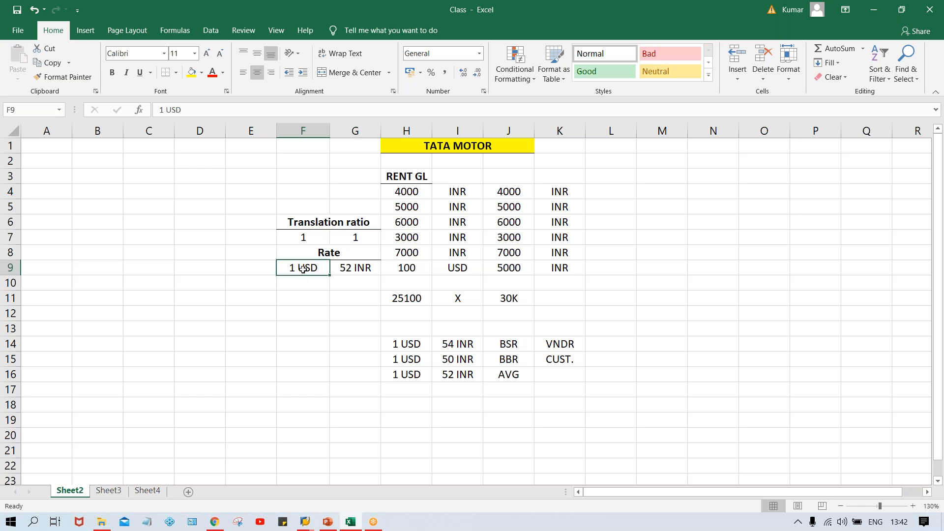
left_click(304, 239)
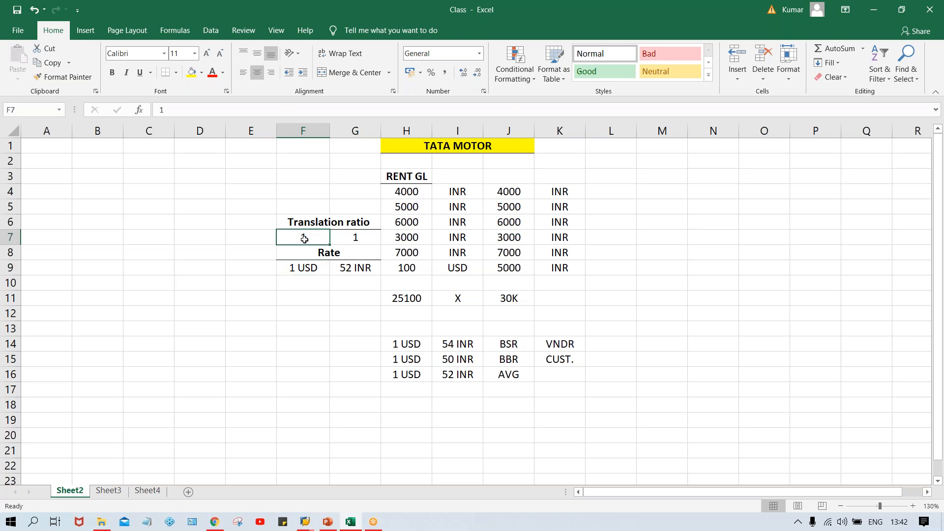
left_click(351, 270)
left_click(362, 240)
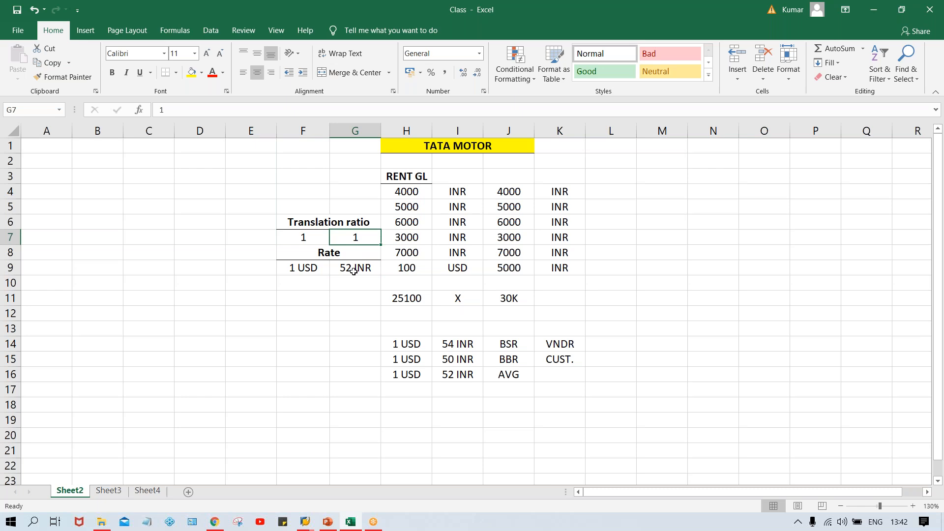
left_click(313, 267)
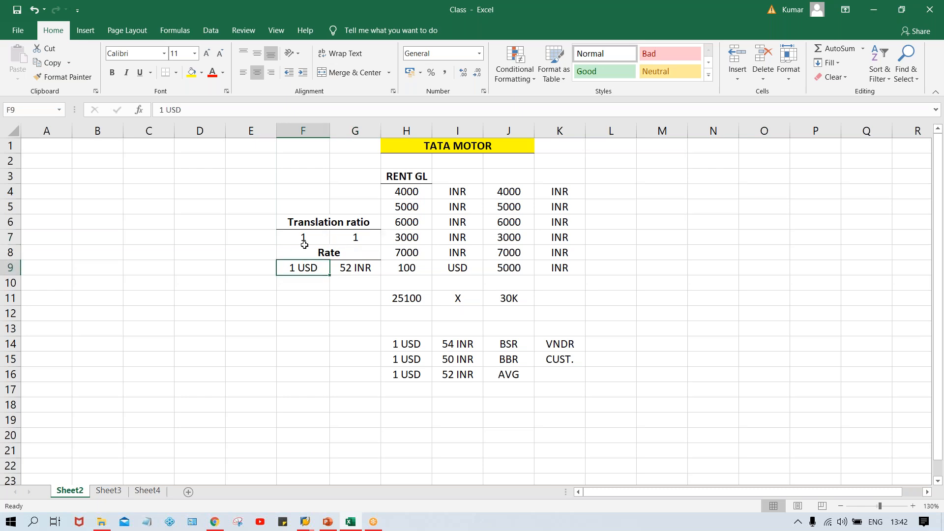
left_click(303, 237)
Enter 1 in F10 and 52 in G10 below the exchange rate row
left_click(304, 286)
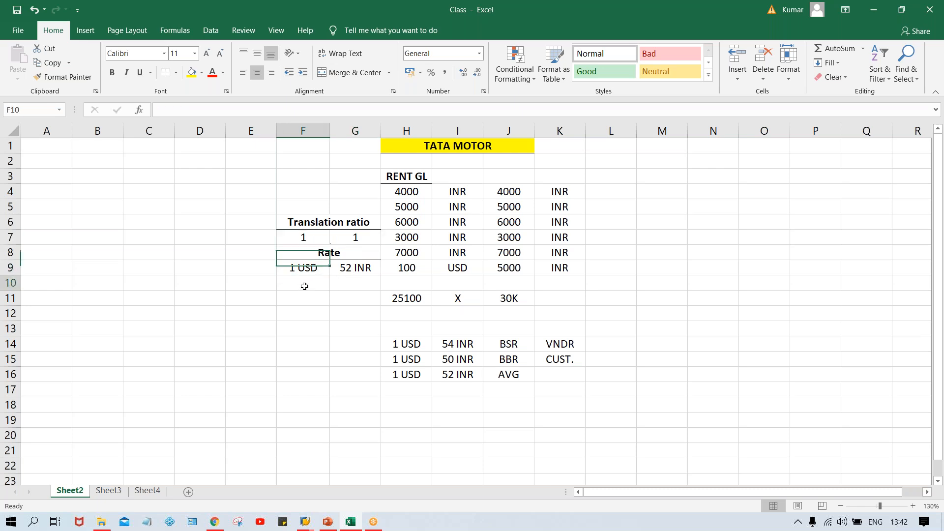
type("1")
key("Tab")
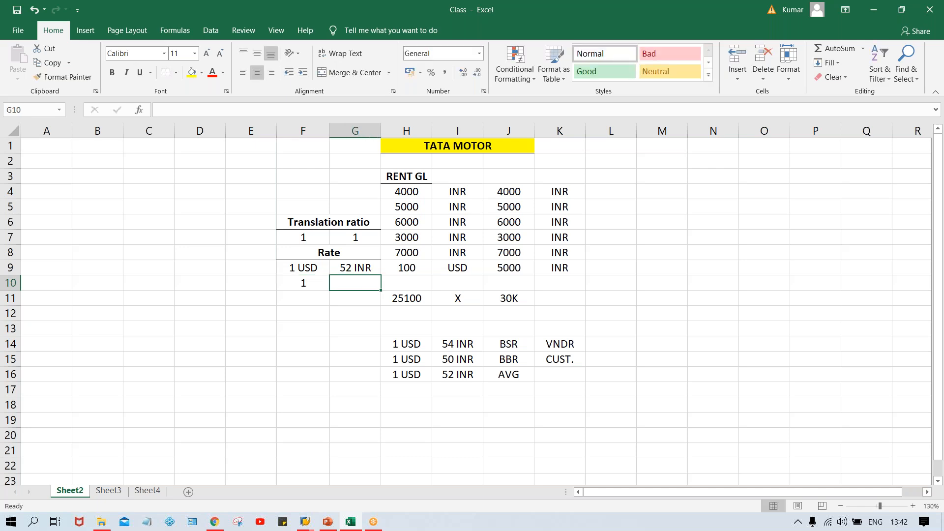
type("52")
key("Return")
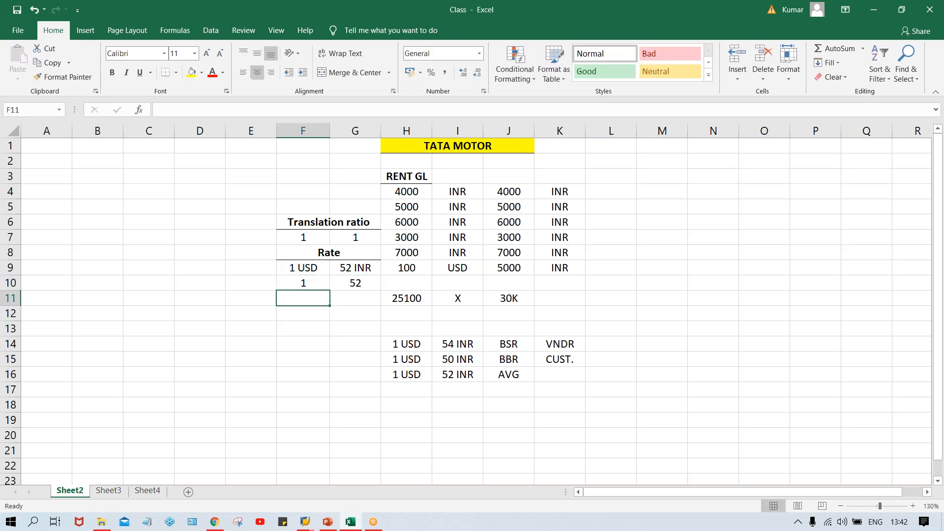
left_click(316, 283)
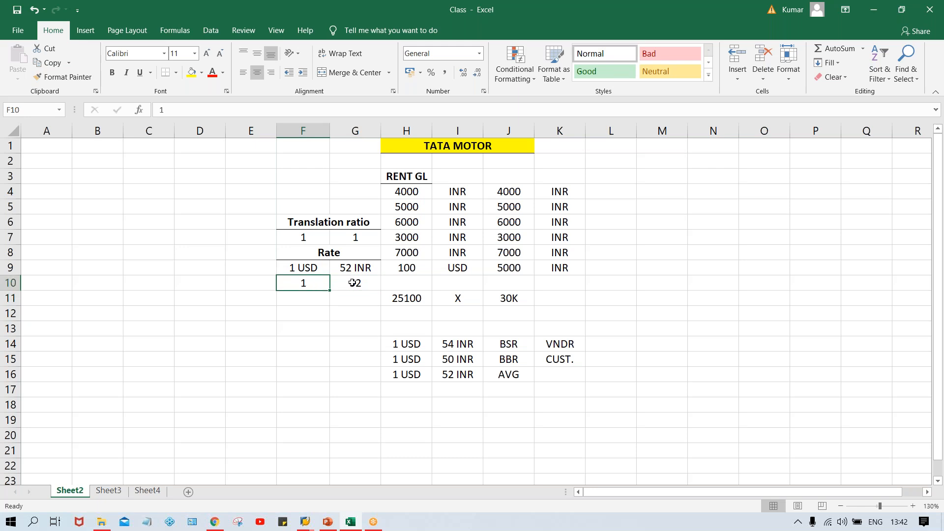
left_click(353, 284)
left_click(347, 236)
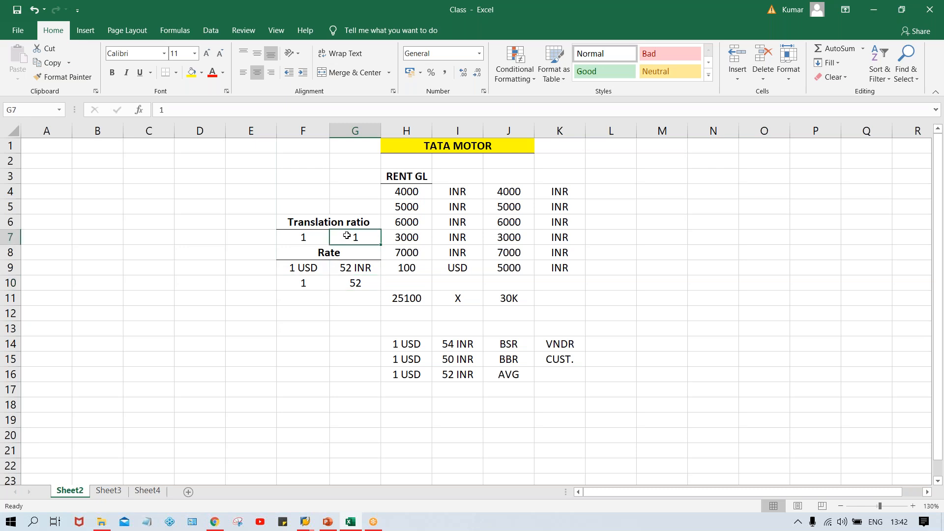
Set the second translation ratio value in G7 to 2 and check it against the first value in F7
type("2")
key("Return")
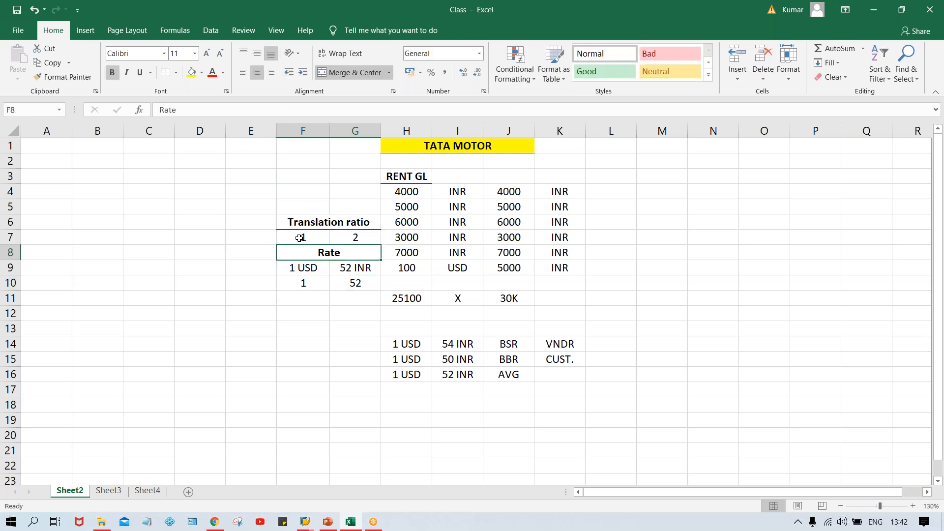
left_click(299, 237)
left_click(351, 237)
left_click(293, 241)
left_click(352, 240)
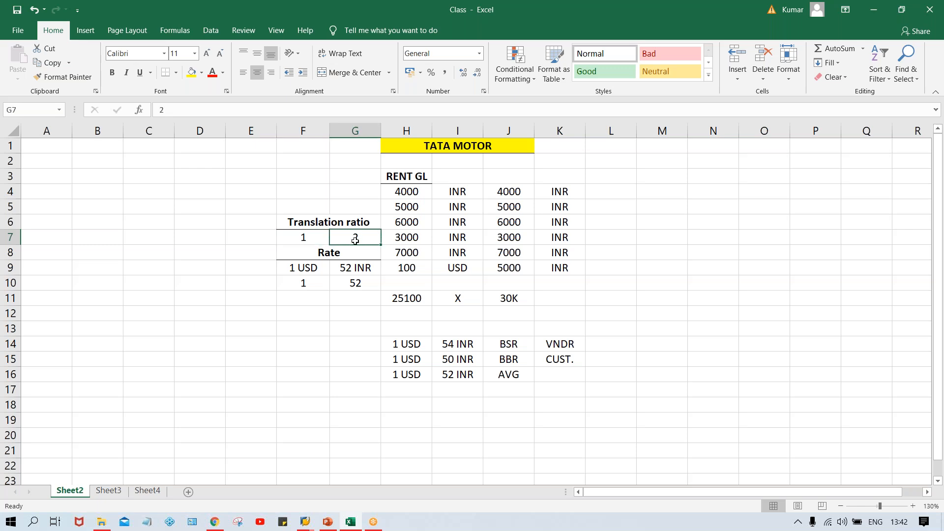
Compare the rate values in F10:G10 with the translation ratio values in F7:G7
left_click(311, 287)
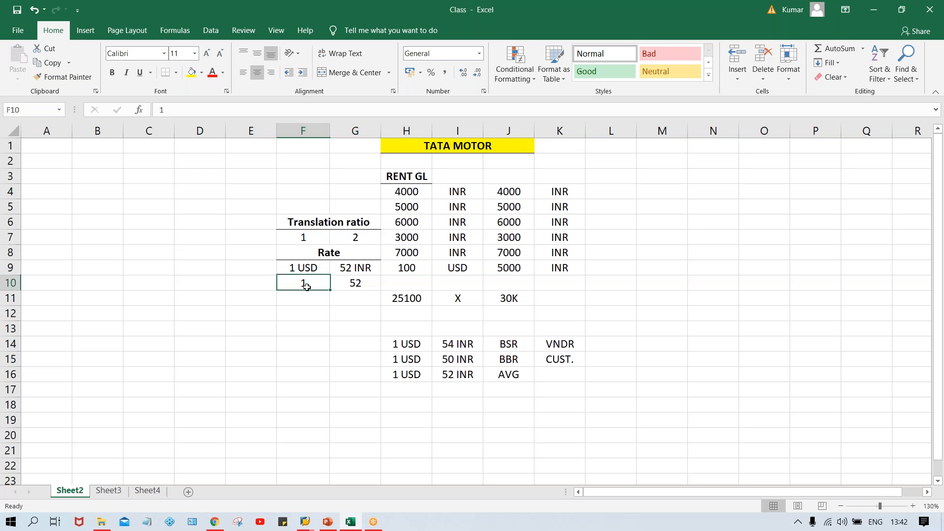
left_click(306, 238)
left_click(304, 284)
left_click(359, 288)
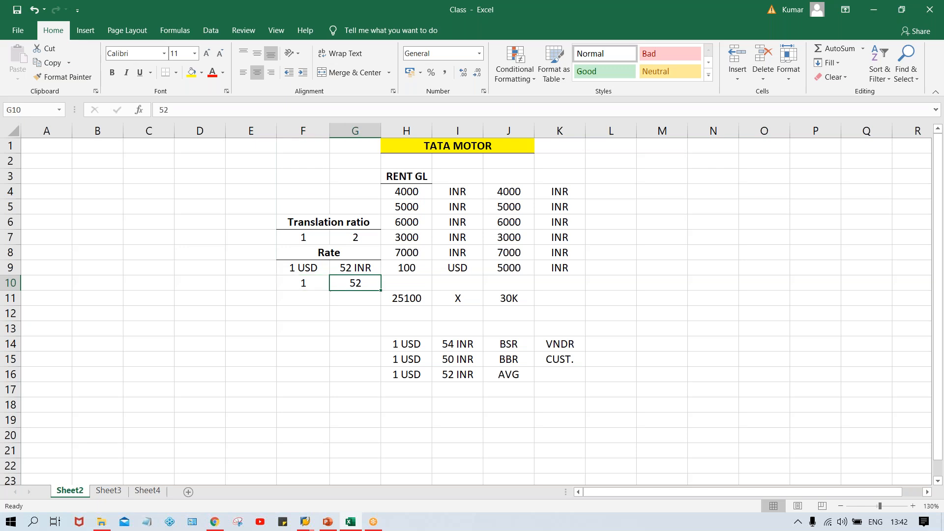
left_click(355, 239)
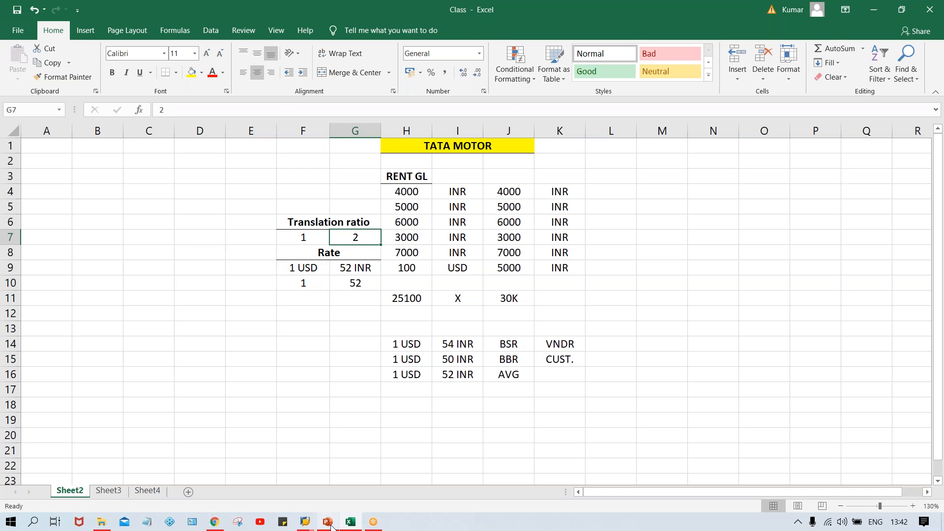
Switch to SAP, run transaction OBBS, and accept the warning to open the currency translation ratios table
left_click(305, 522)
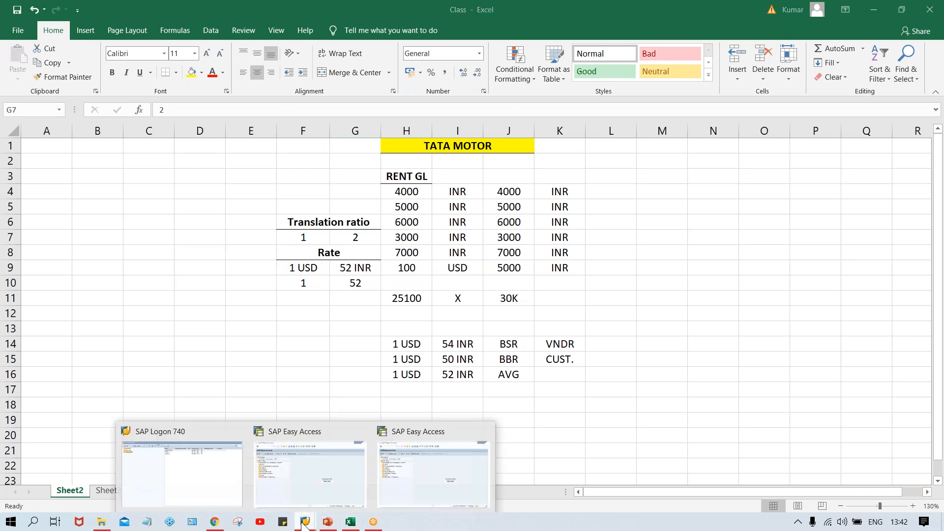
left_click(352, 489)
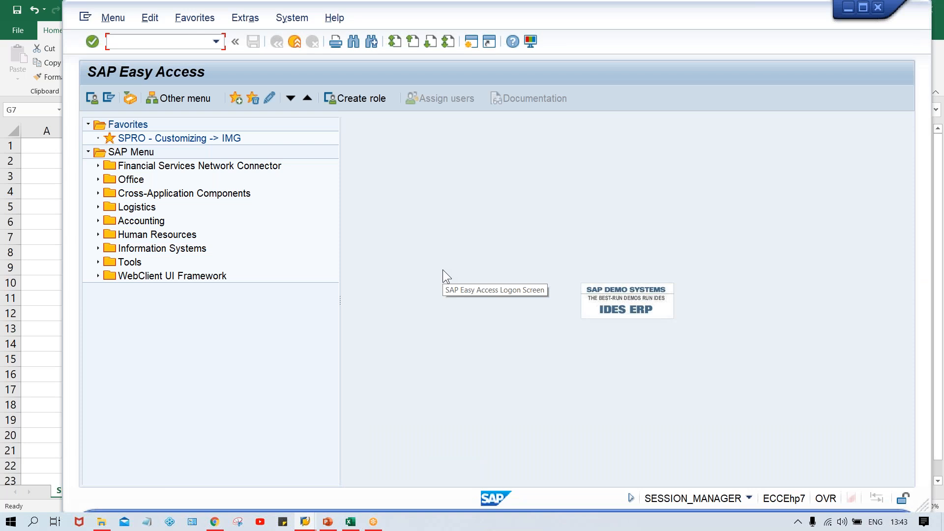
left_click(142, 41)
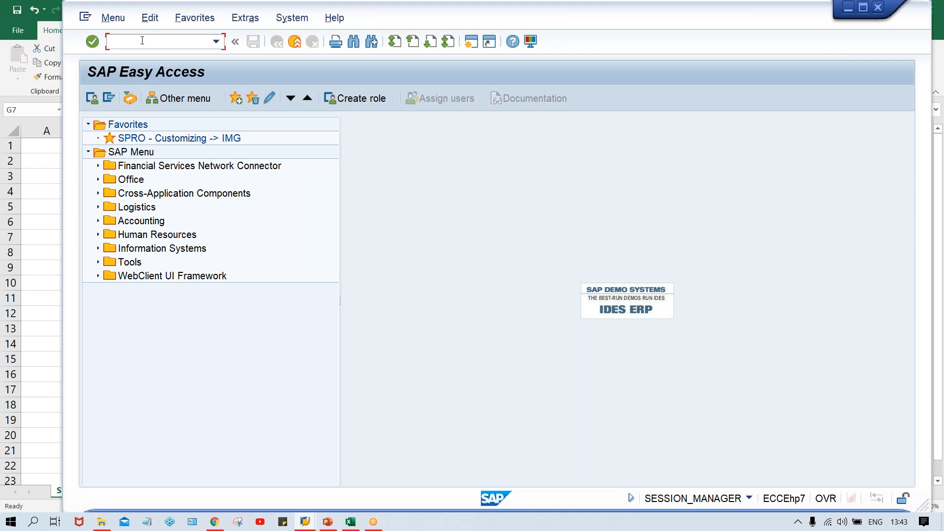
key("Caps_Lock")
type("OBBS")
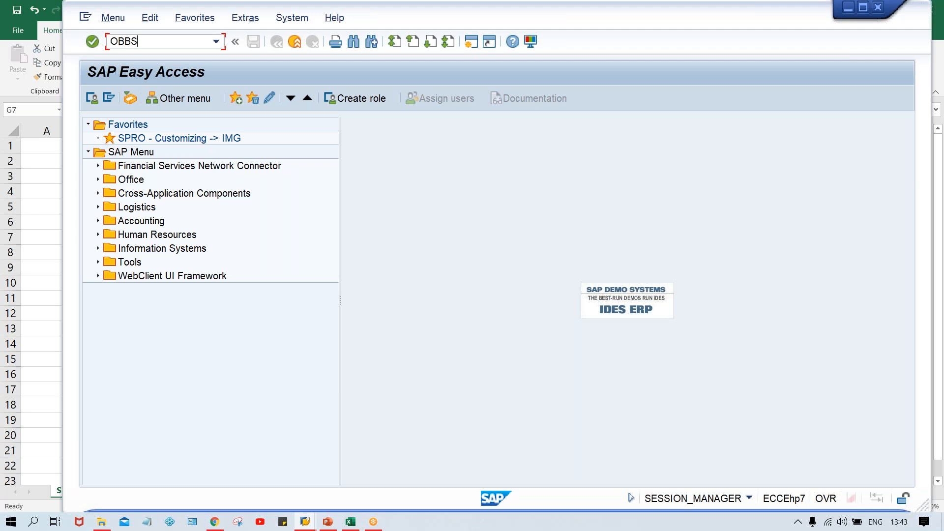
key("Return")
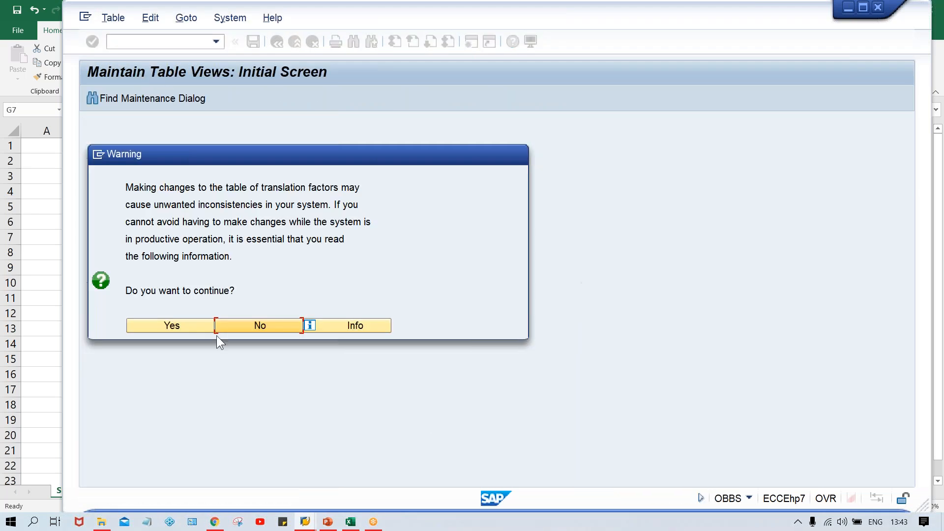
left_click(181, 328)
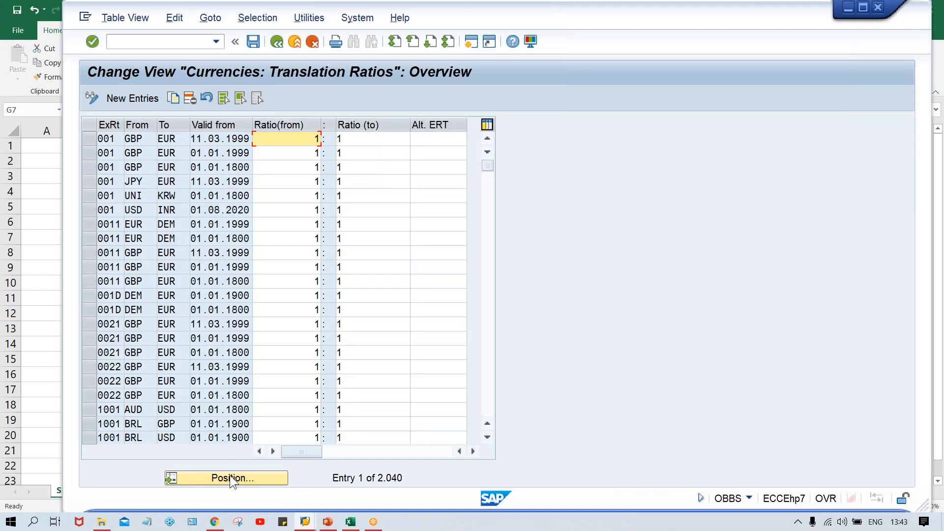
Position the translation ratios list at exchange rate type M, from USD to INR, valid from 15.08.2020
left_click(231, 482)
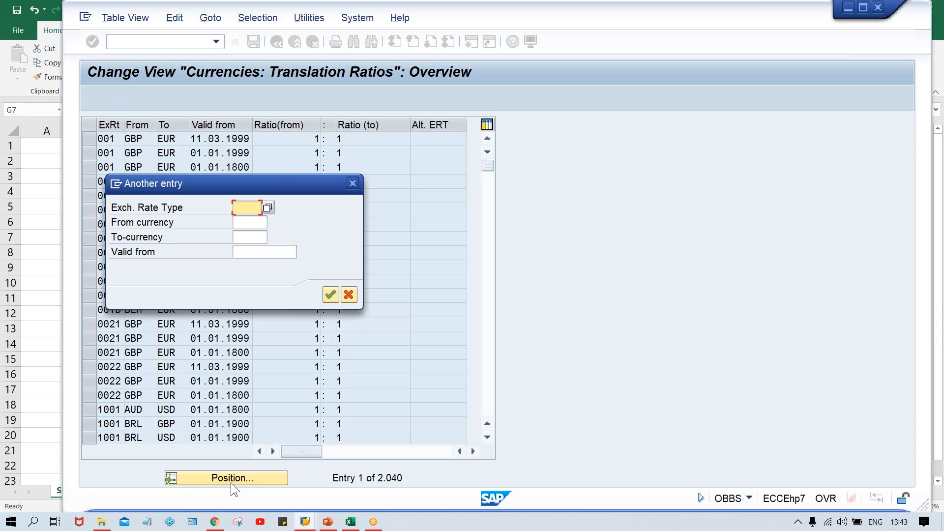
type("M")
key("Tab")
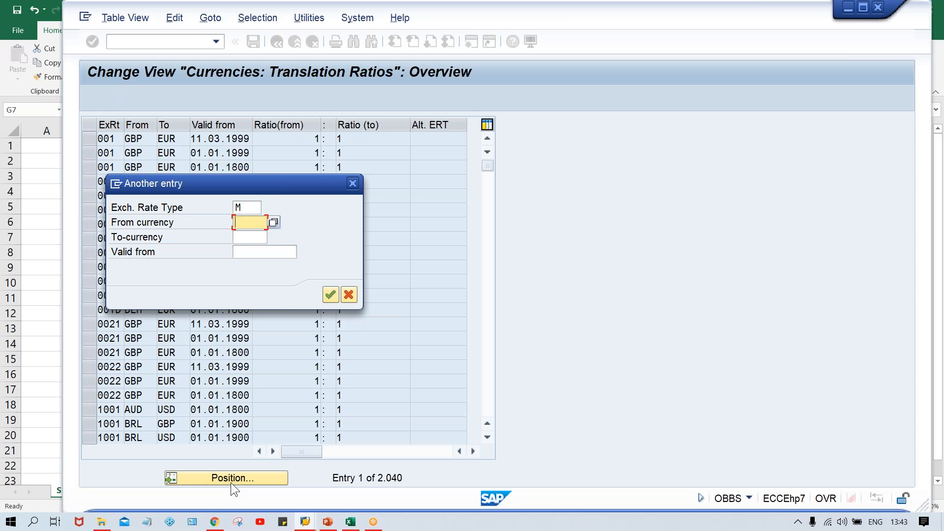
type("USD")
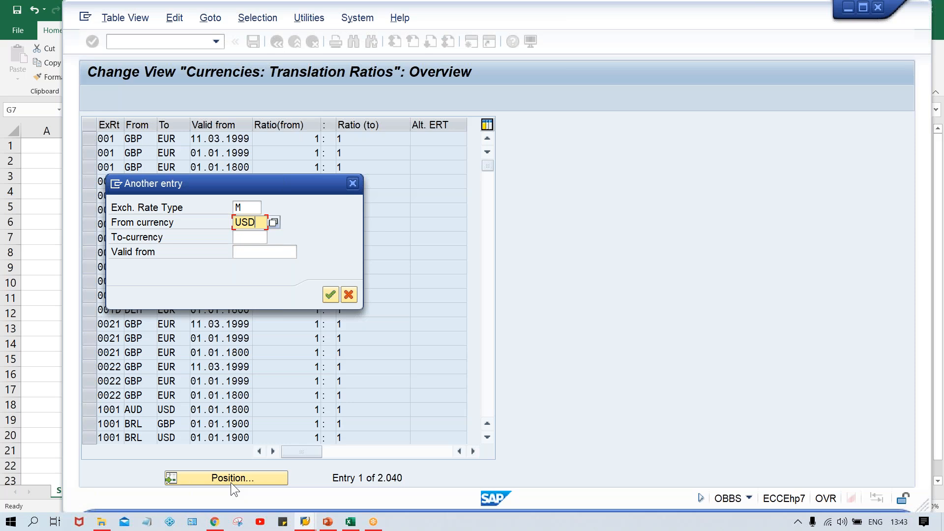
key("Tab")
type("INR")
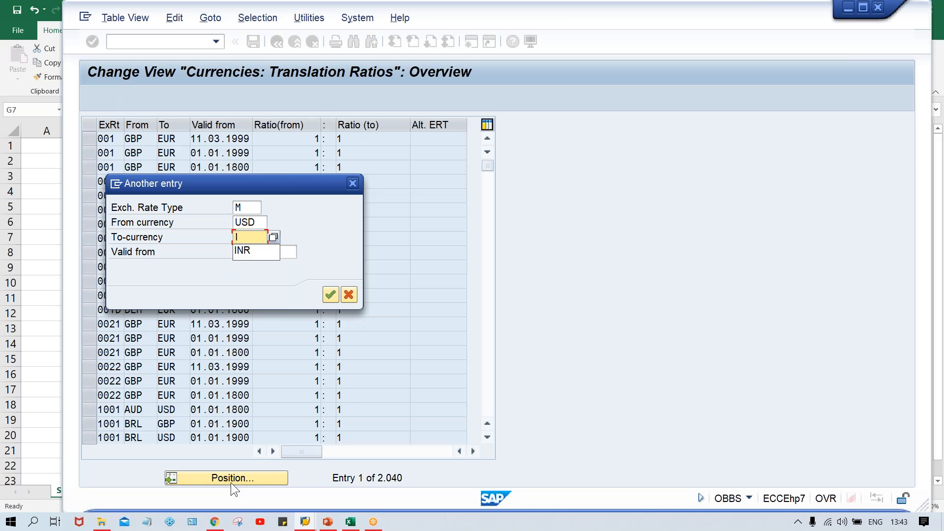
key("Tab")
key("Down")
key("Down")
key("Down")
key("Return")
key("Return")
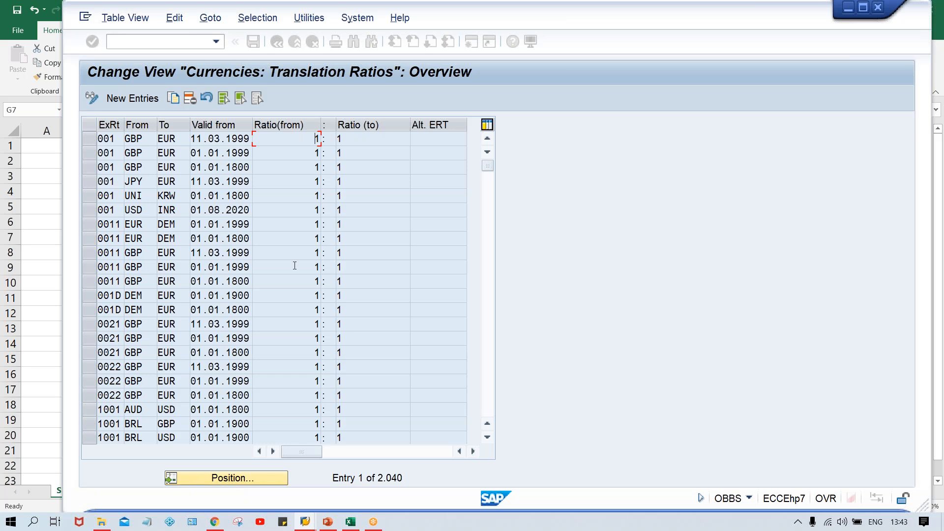
Try to set Ratio (to) to 2 for the USD to INR entry valid from 15.08.2020
left_click(363, 142)
key("BackSpace")
type("2")
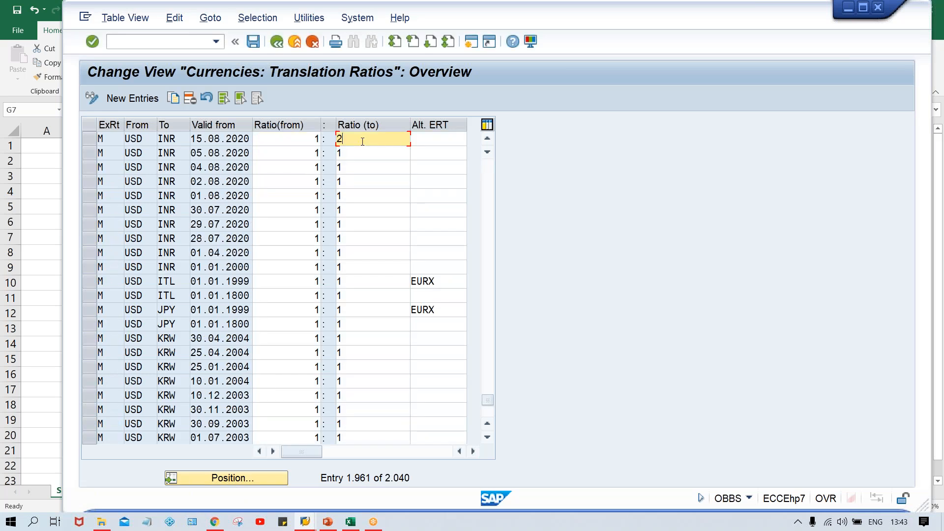
key("Return")
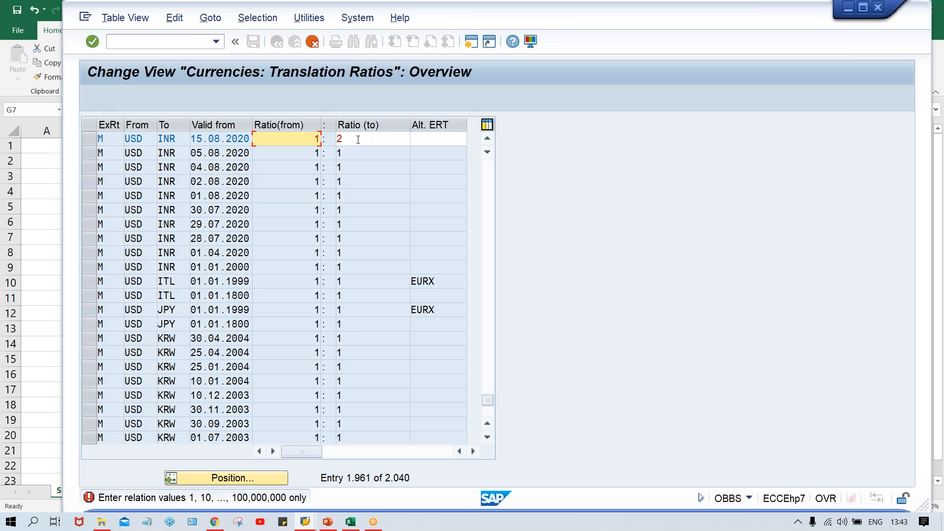
Set Ratio (to) to 10 for the USD to INR entry of 15.08.2020 and save it under the TATA MOTOR customizing request
left_click(358, 140)
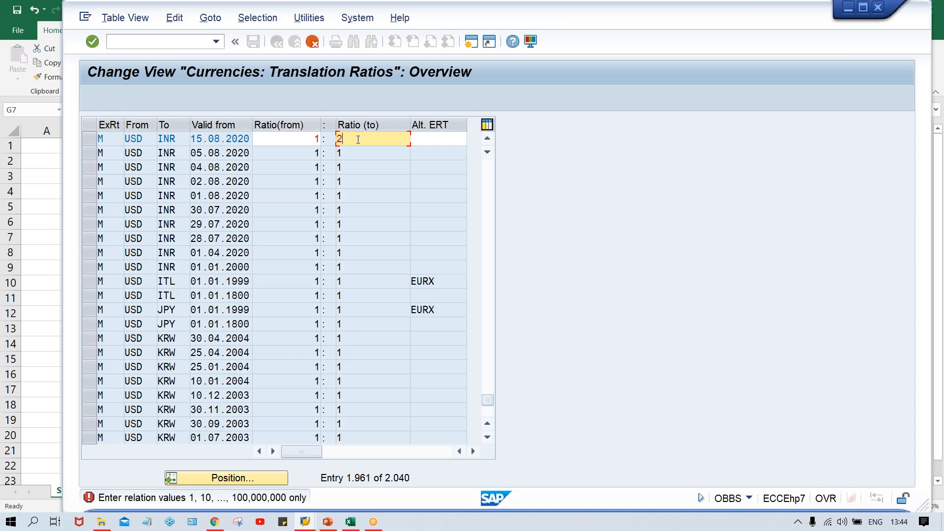
key("BackSpace")
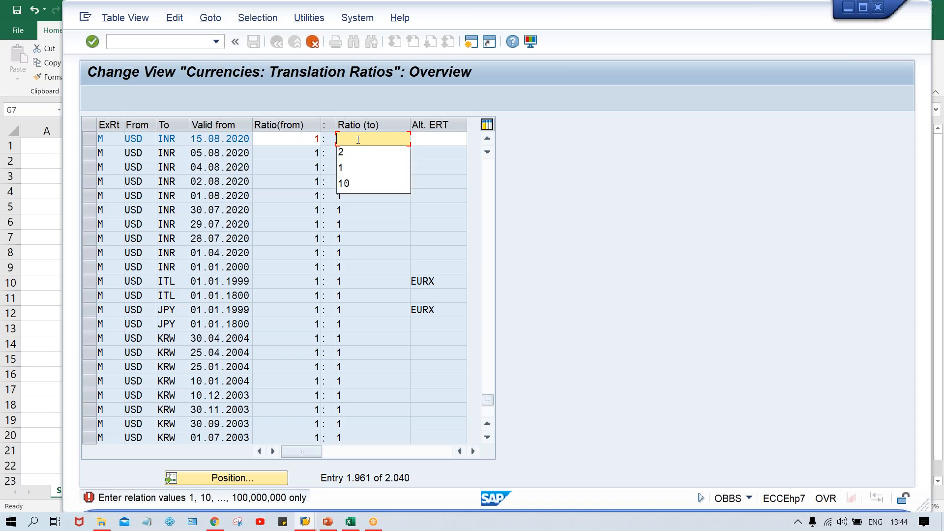
type("10")
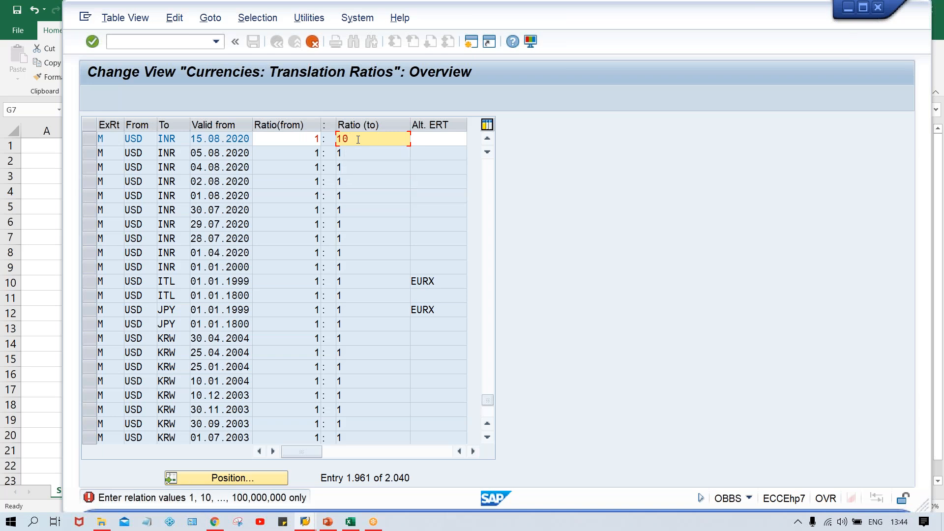
key("ctrl+s")
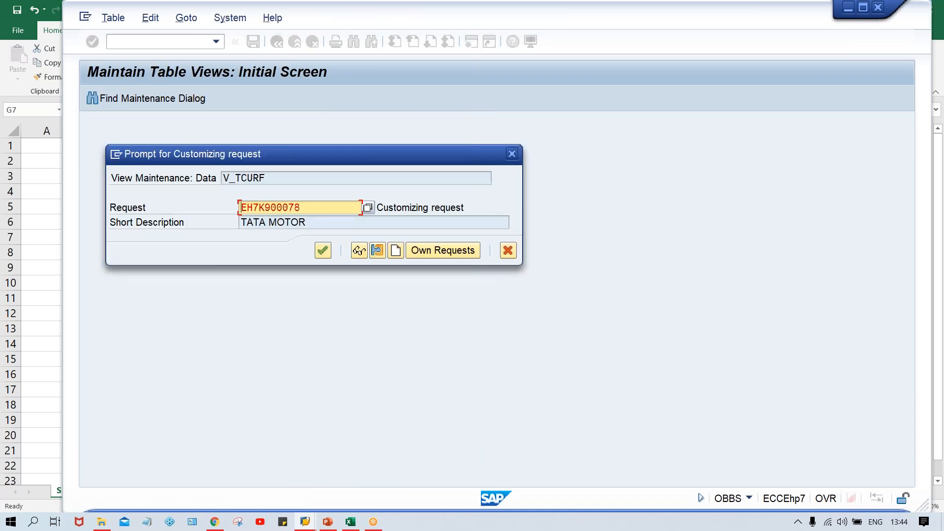
key("Return")
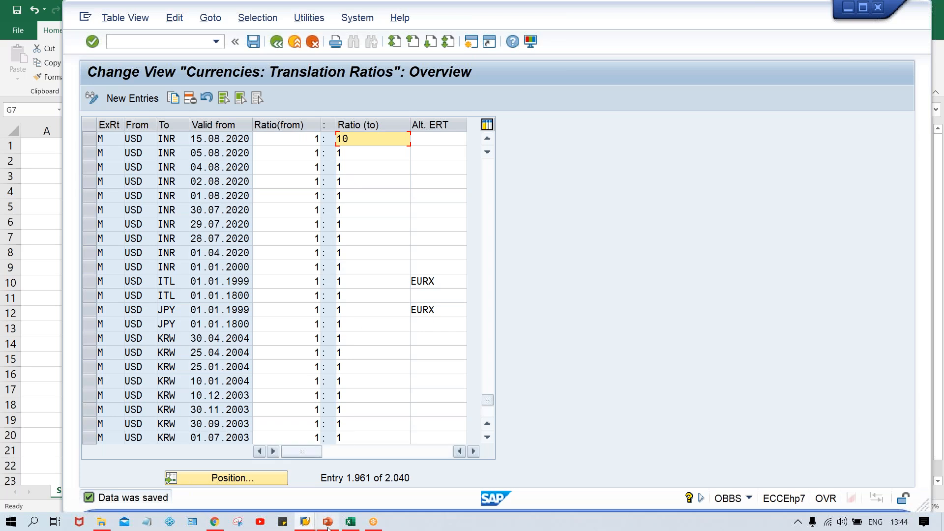
Return to the Excel workbook and set the second translation ratio value in G7 to 10
mouse_move(305, 521)
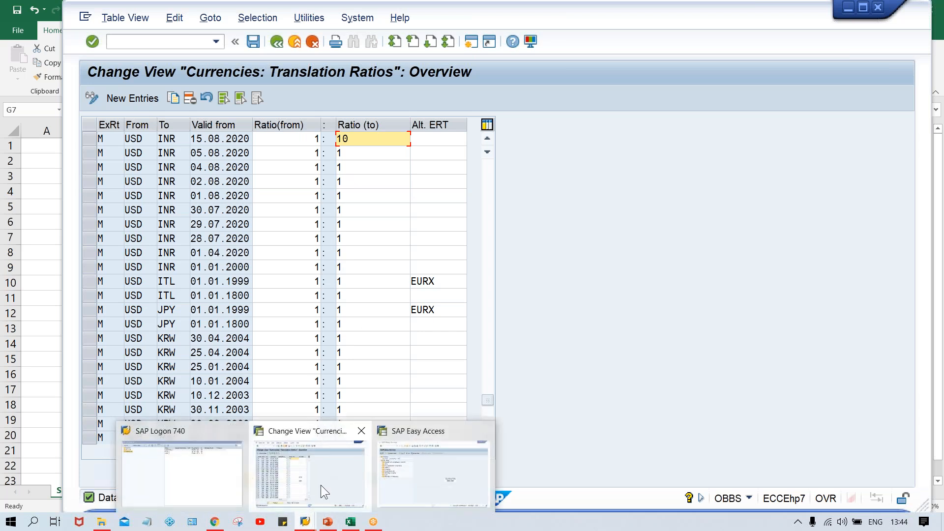
left_click(322, 484)
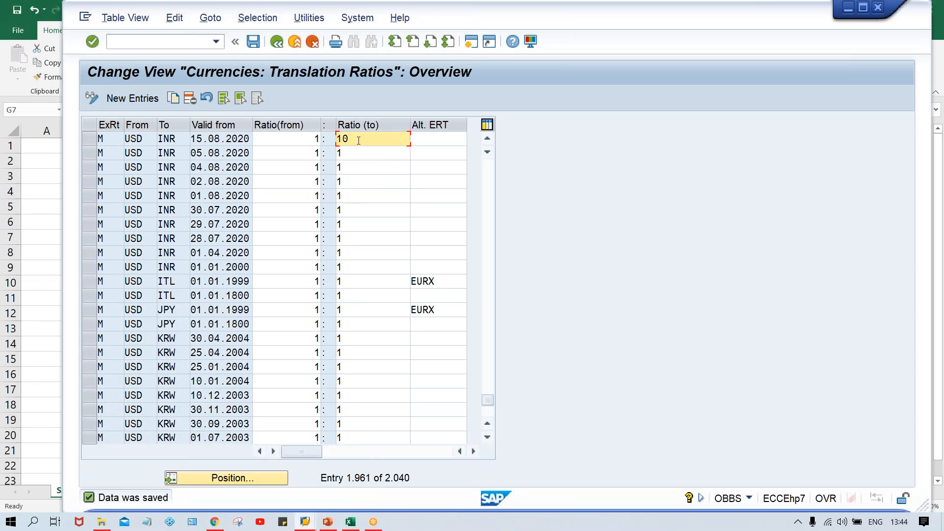
left_click(350, 522)
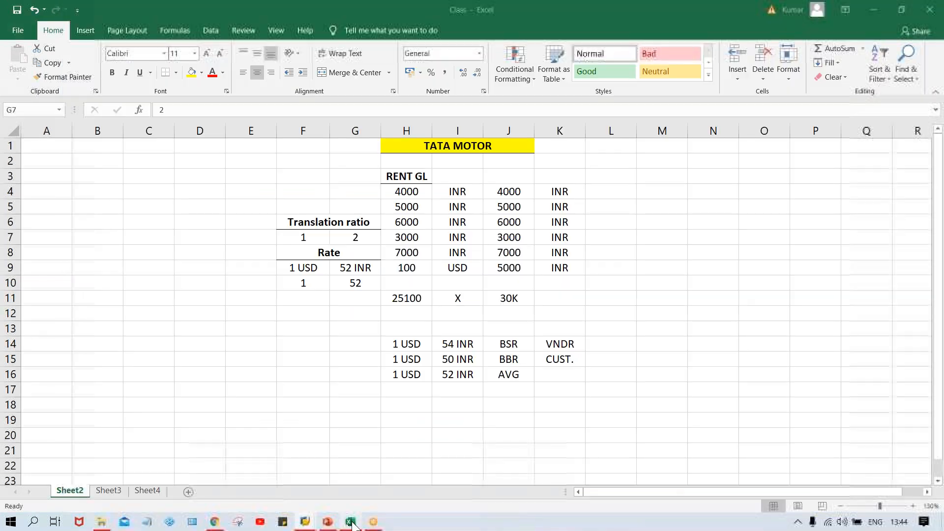
type("10")
key("Return")
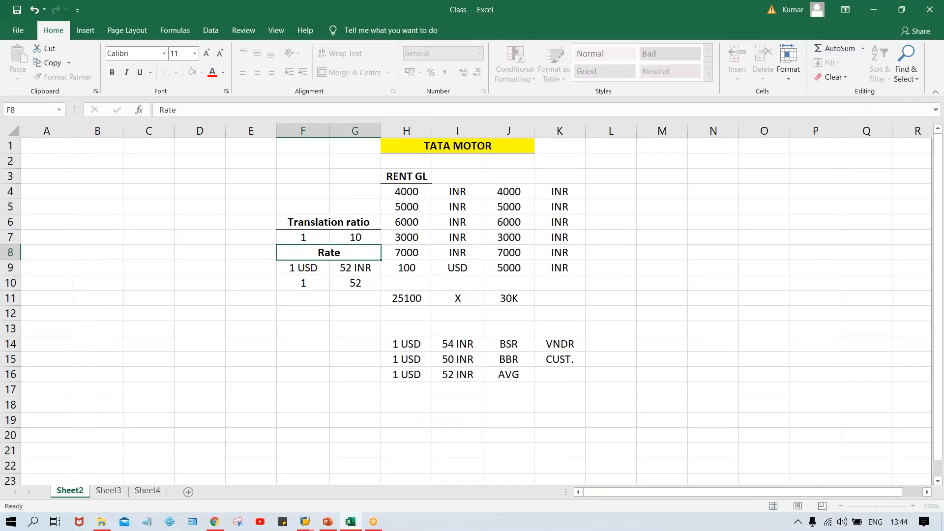
Compare the ratio with the rate rows and set the INR rate value in G10 to 520
left_click(305, 284)
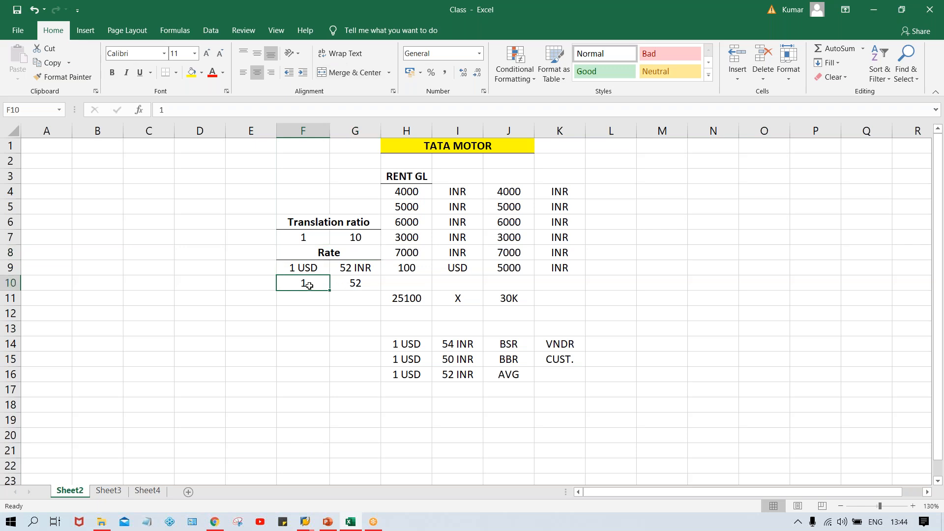
left_click(305, 238)
left_click(305, 284)
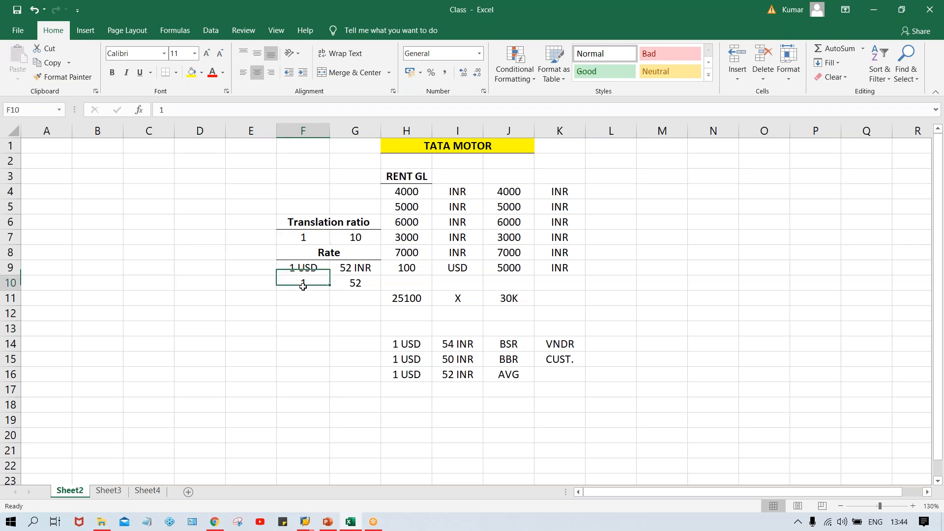
left_click(362, 269)
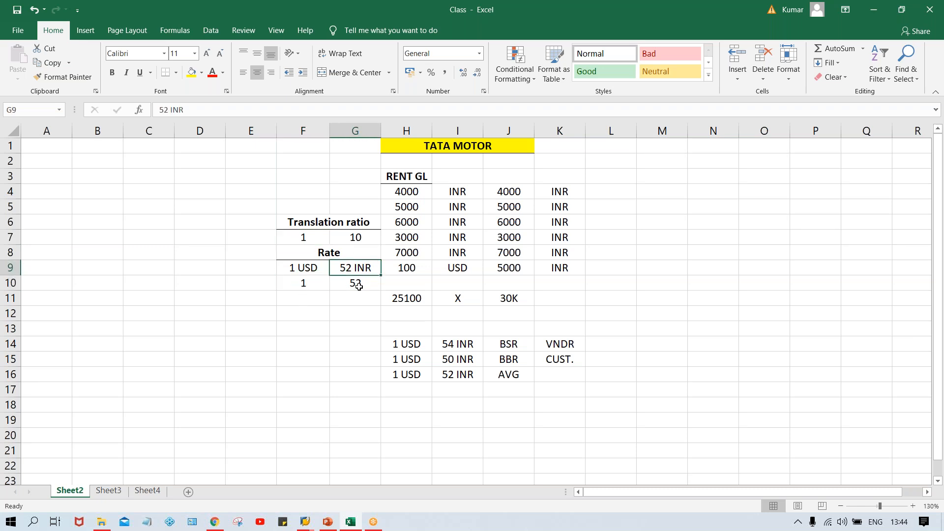
left_click(359, 286)
type("520")
key("Return")
left_click(302, 287)
left_click(346, 283)
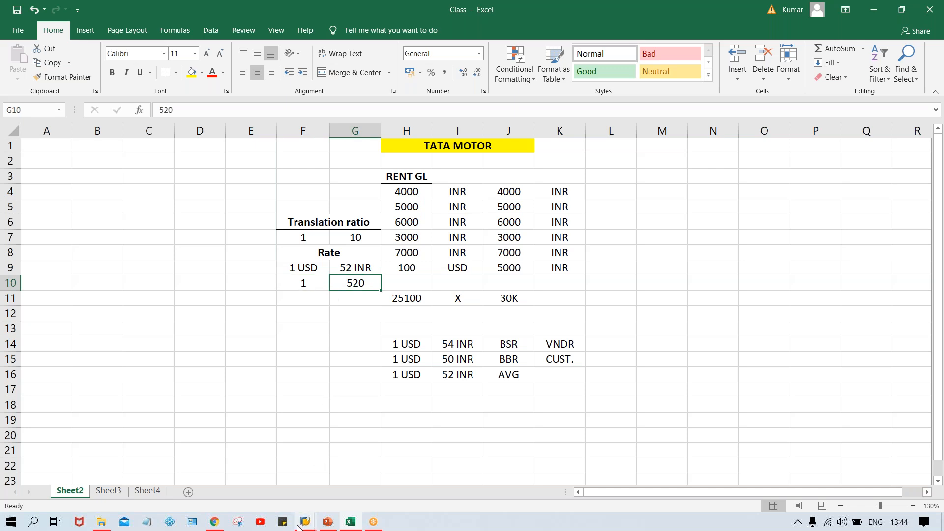
Switch to the SAP Easy Access session, start FB50, and set the document date to 15.08.2020 and the currency to USD
mouse_move(300, 524)
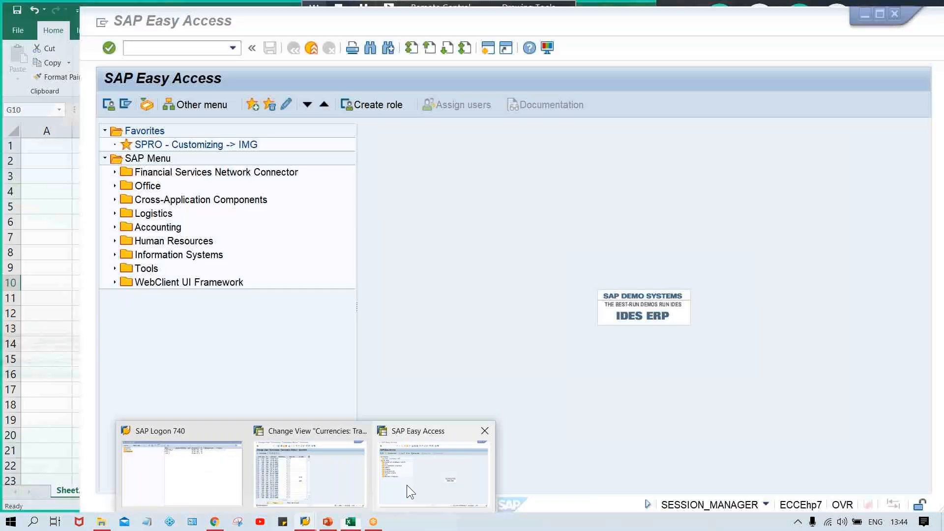
left_click(406, 485)
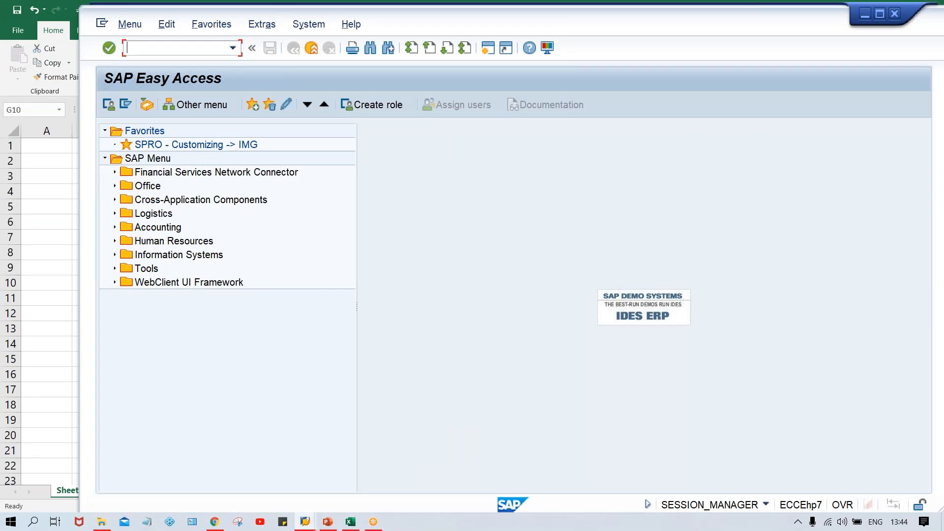
type("FB50")
key("Return")
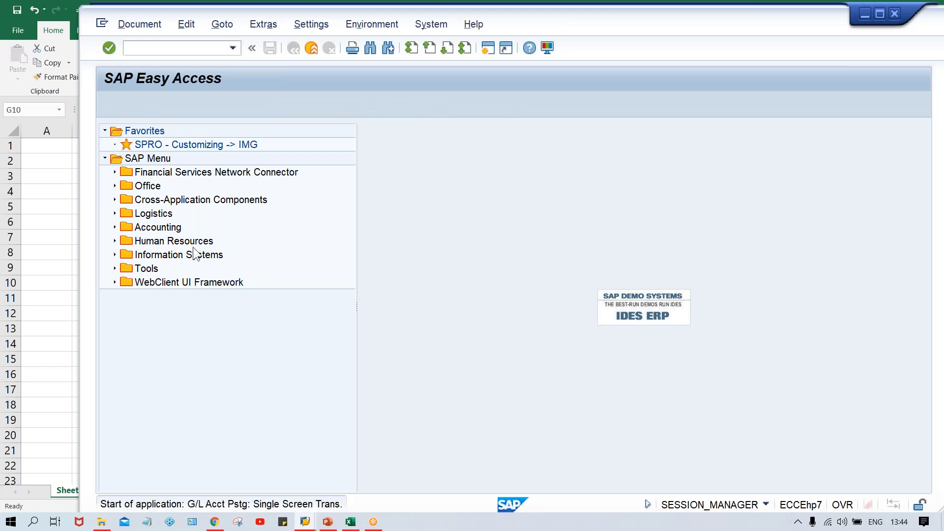
key("Down")
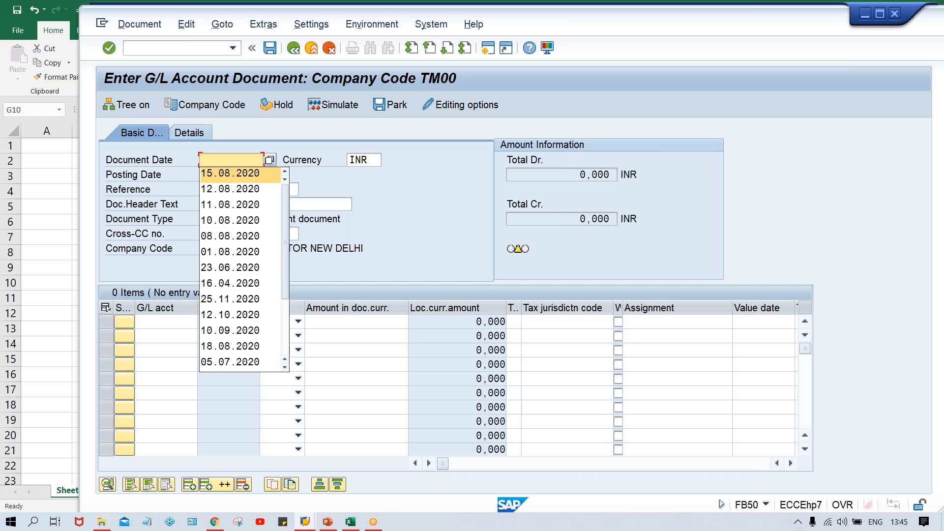
key("Return")
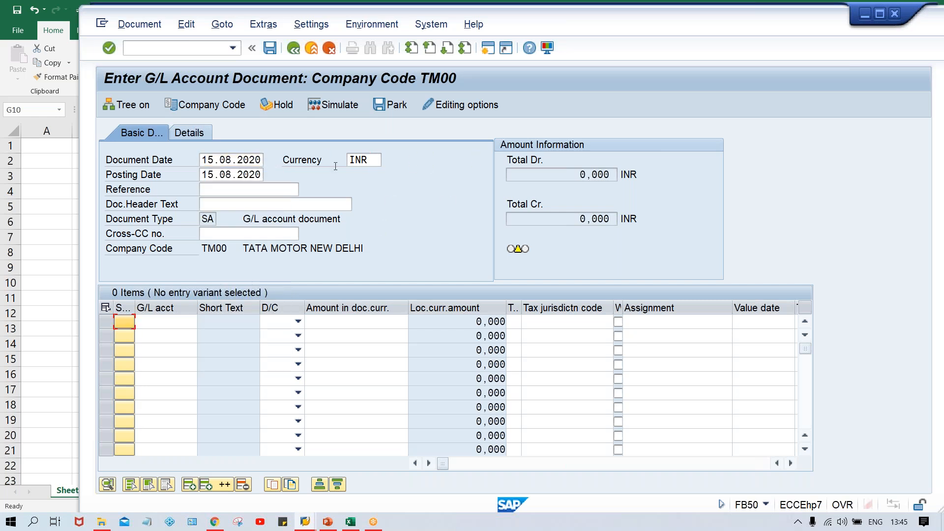
double_click(374, 161)
type("USD")
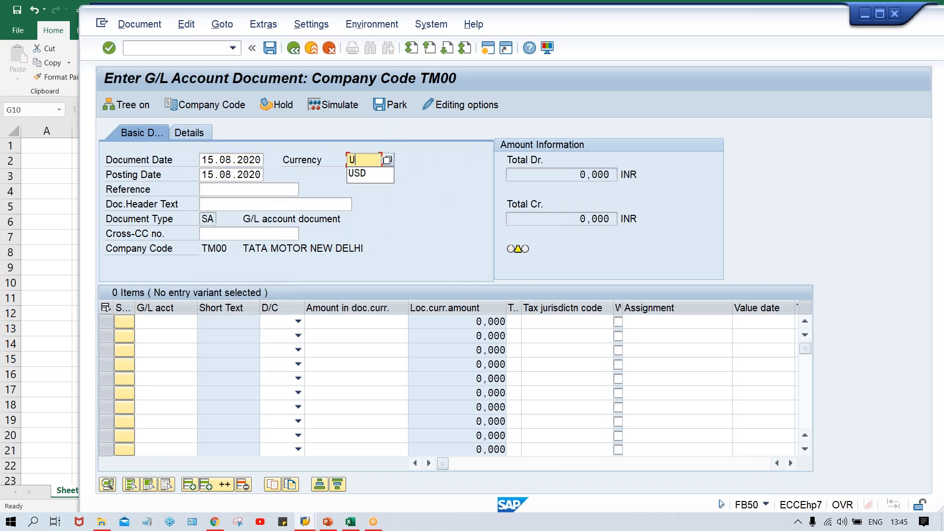
Enter a debit line item for G/L account 4000 with a document currency amount of 1
left_click(155, 320)
left_click(156, 321)
key("Down")
key("Down")
key("Return")
key("Tab")
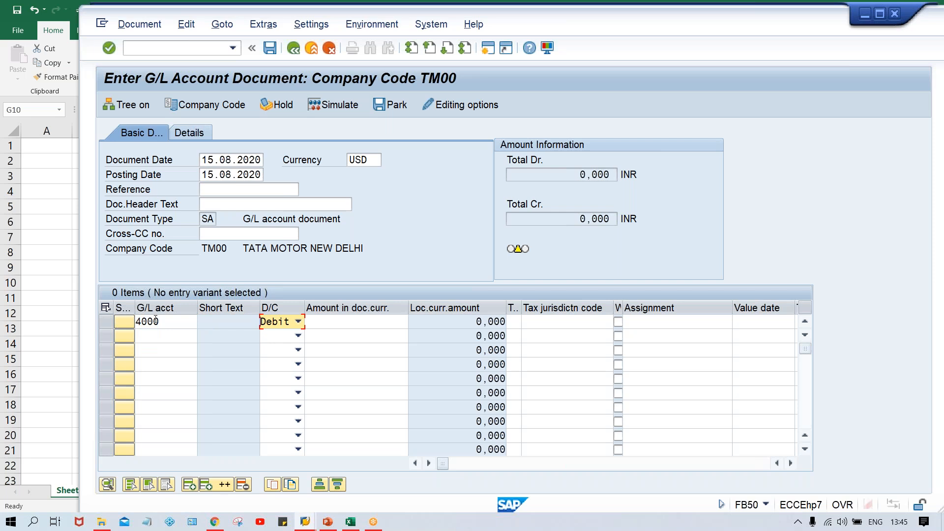
key("Tab")
key("Return")
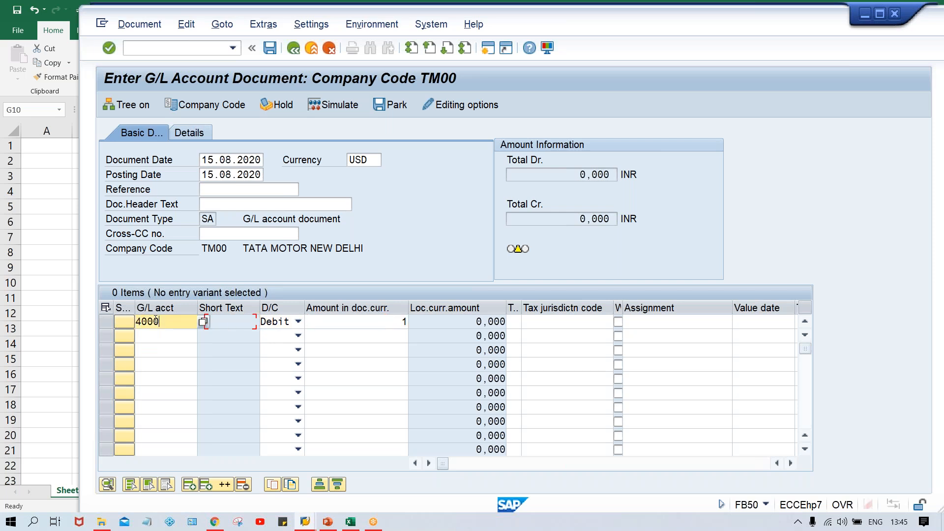
Add a credit line item for G/L account 1000 with amount 1 and check the local currency amounts
type("1000")
key("Tab")
key("Down")
key("Down")
key("Tab")
type("1")
key("Return")
left_click(456, 320)
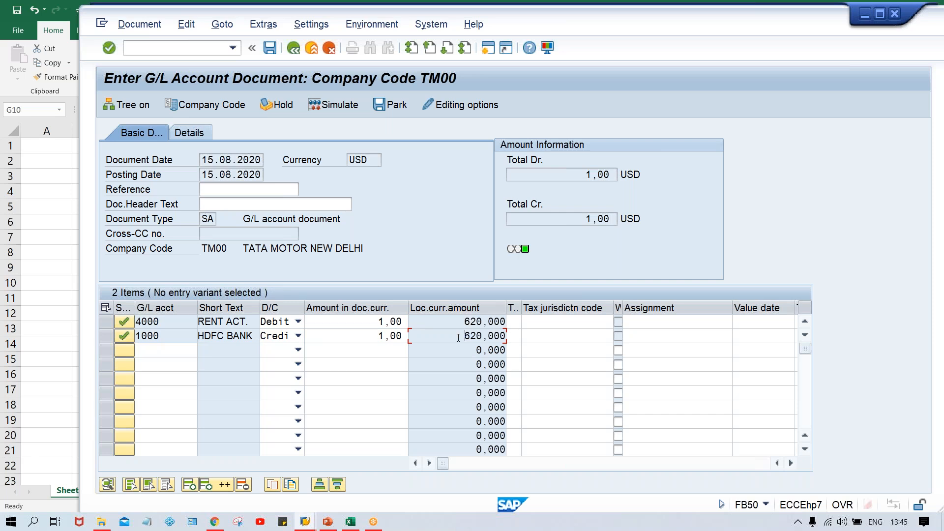
key("Return")
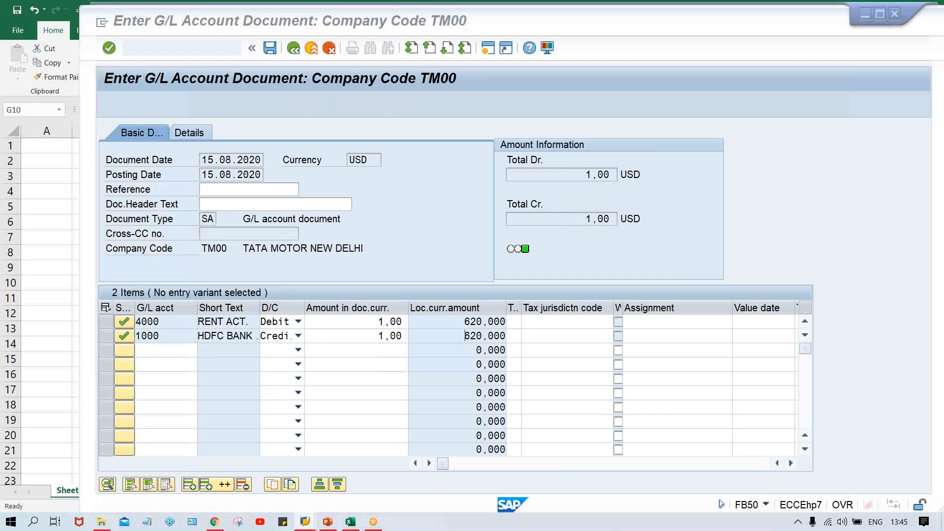
Switch to the Excel workbook and set the rate in G9 to 62 INR and the value in G10 to 620
key("alt+Tab")
double_click(352, 267)
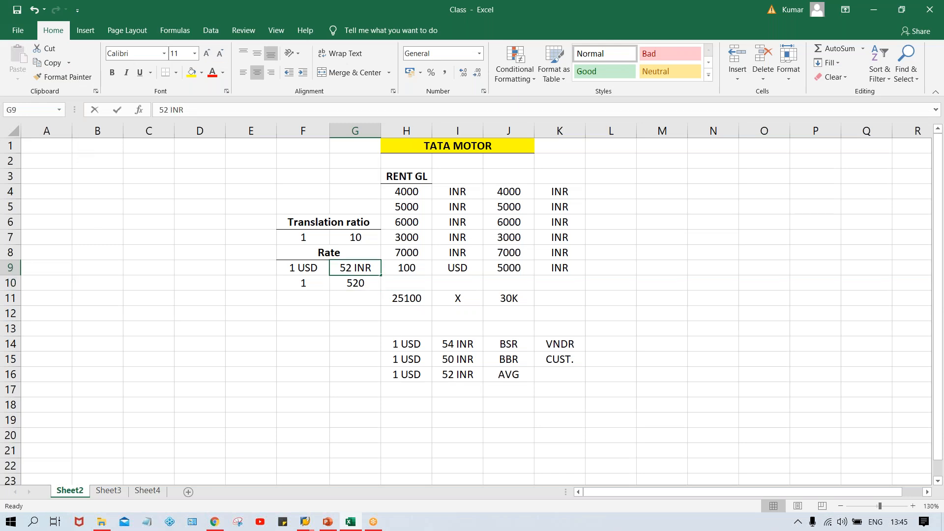
key("BackSpace")
key("BackSpace")
type("62")
key("Return")
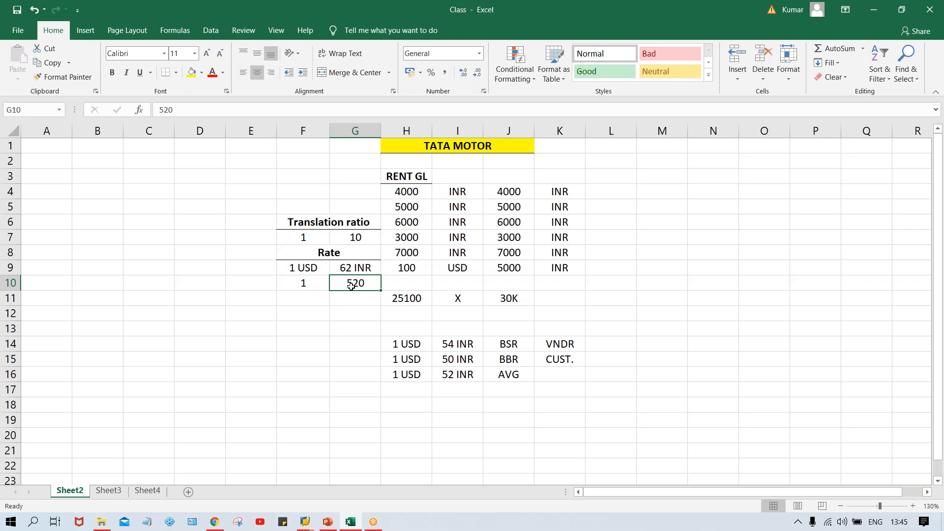
type("620")
key("Return")
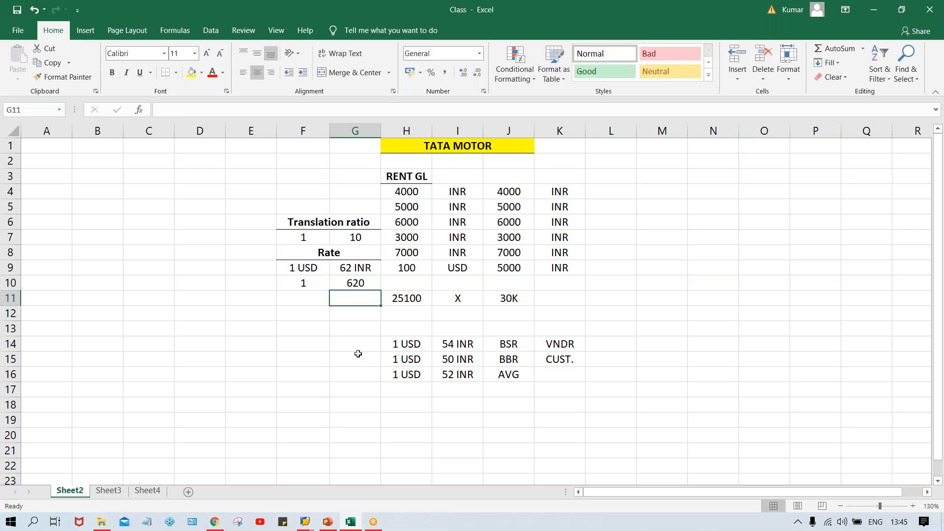
Compare the local currency amounts in the FB50 document with the rate rows F9:G10 in the Excel workbook
key("alt+Tab")
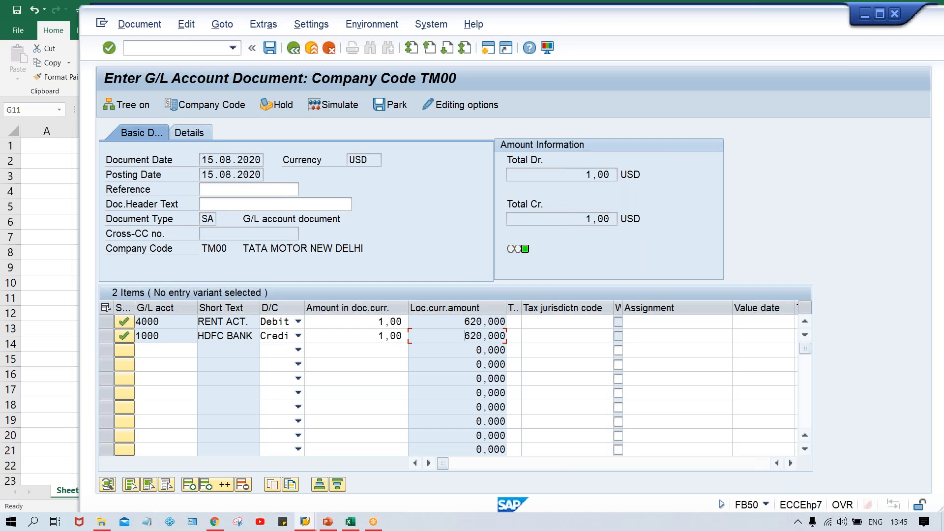
key("alt+Tab")
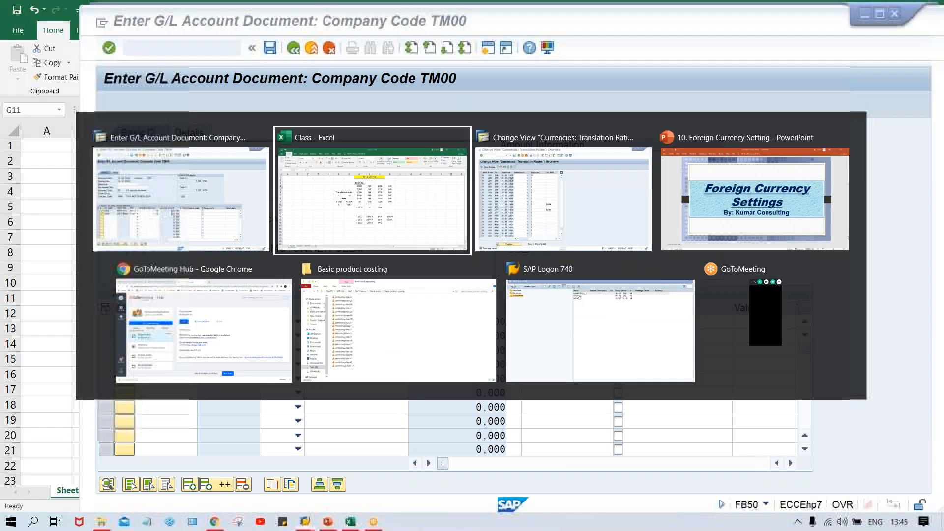
left_click(305, 281)
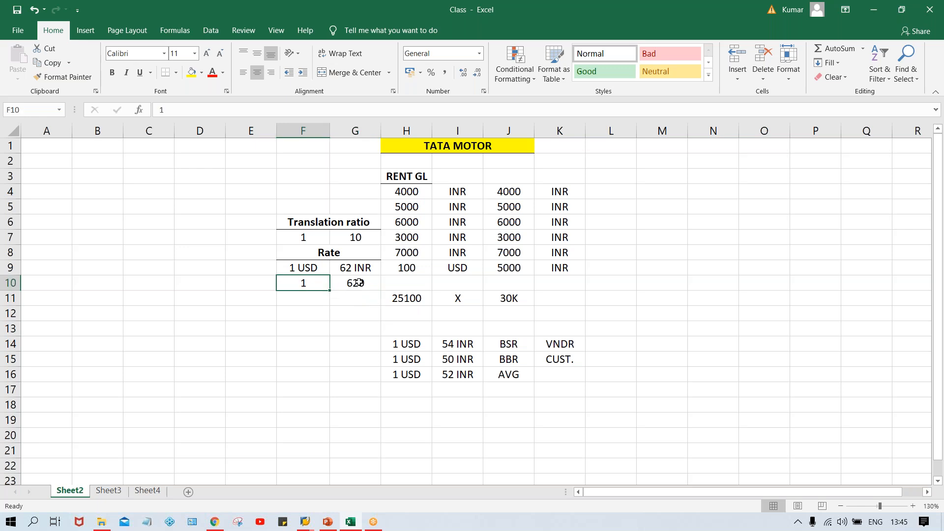
left_click(308, 268)
left_click(307, 285)
left_click(353, 284)
left_click(348, 264)
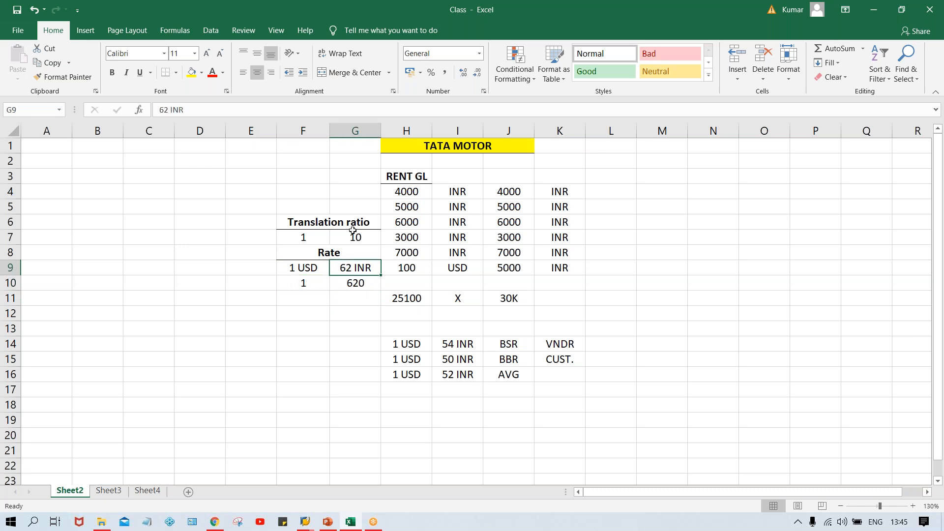
Set the second translation ratio value in G7 to 1 and the rate value in G10 to 62, and review the ratio cells
left_click(352, 236)
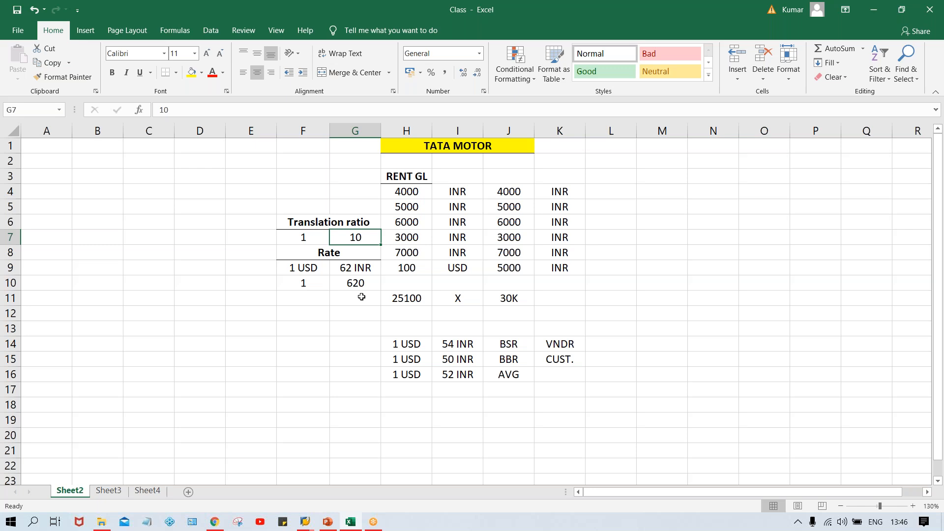
type("1")
key("Return")
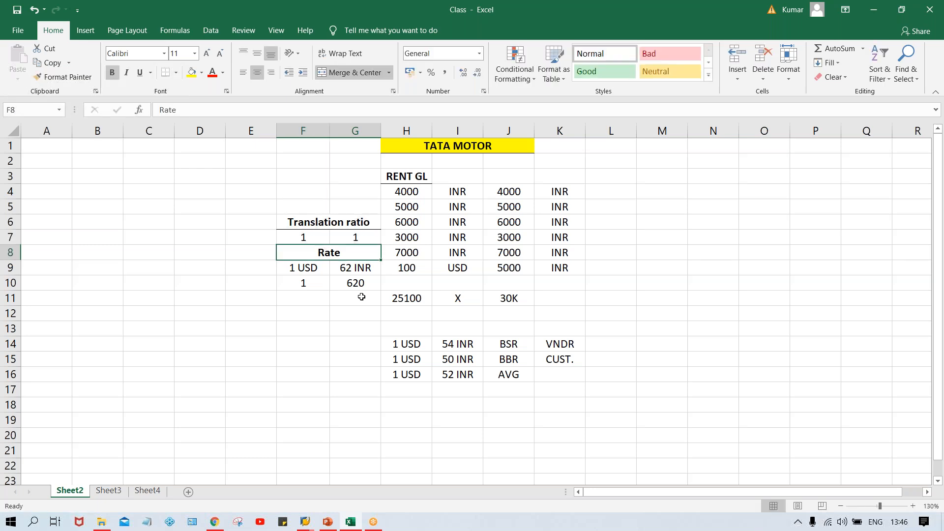
left_click(339, 282)
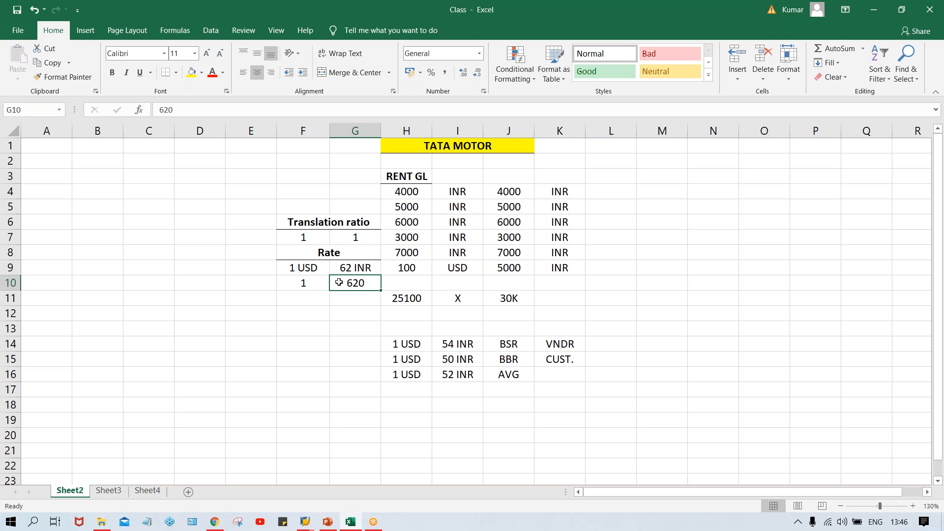
type("62")
key("Return")
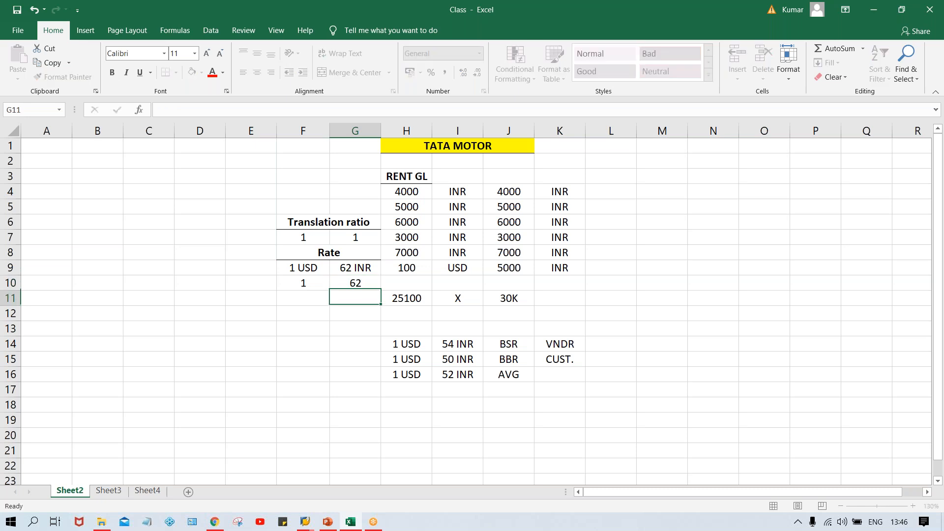
left_click(305, 248)
left_click(307, 237)
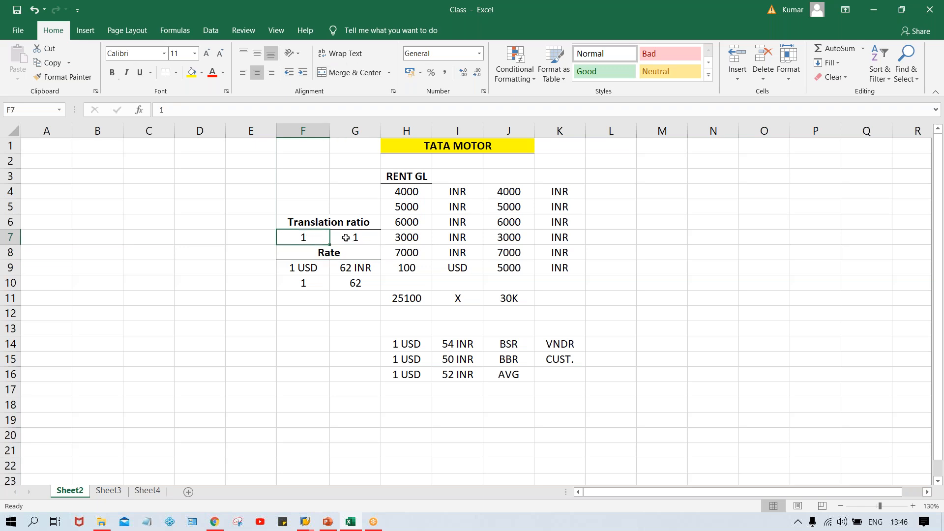
left_click(352, 237)
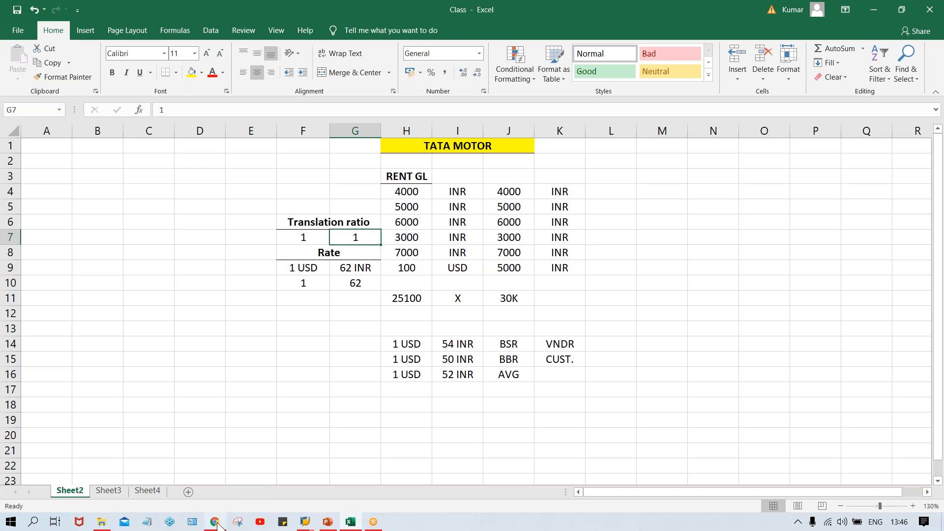
Switch to Chrome and view the XE currency converter's rate for 1 USD to IRR
mouse_move(217, 520)
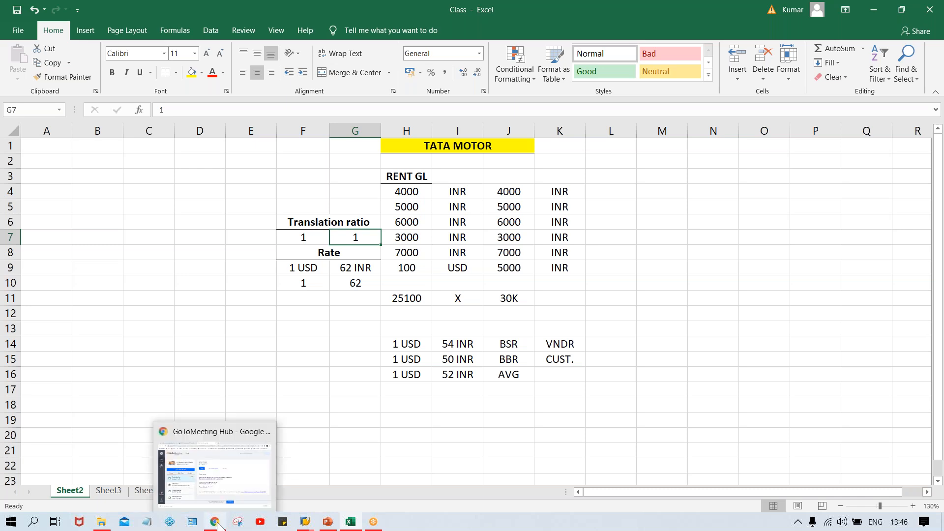
left_click(215, 491)
left_click(282, 19)
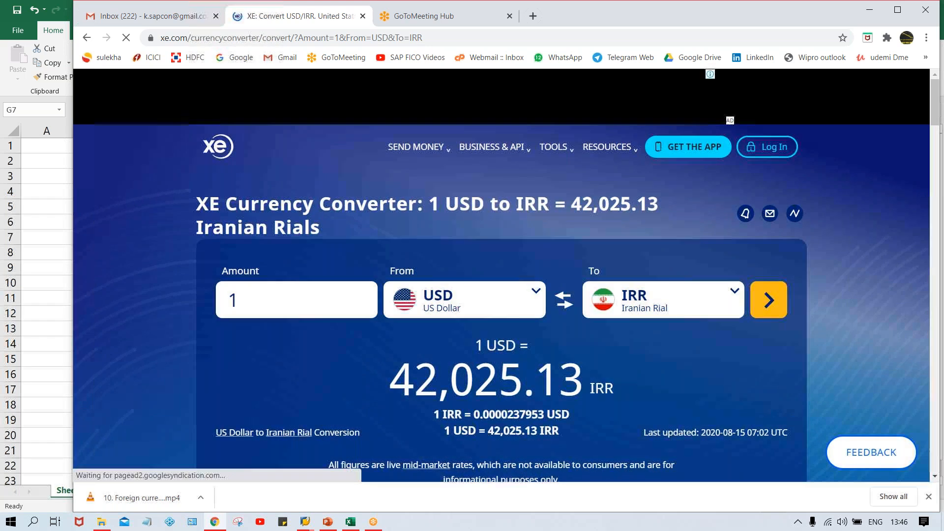
mouse_move(934, 109)
left_mouse_down()
mouse_move(937, 128)
mouse_move(938, 115)
left_mouse_up()
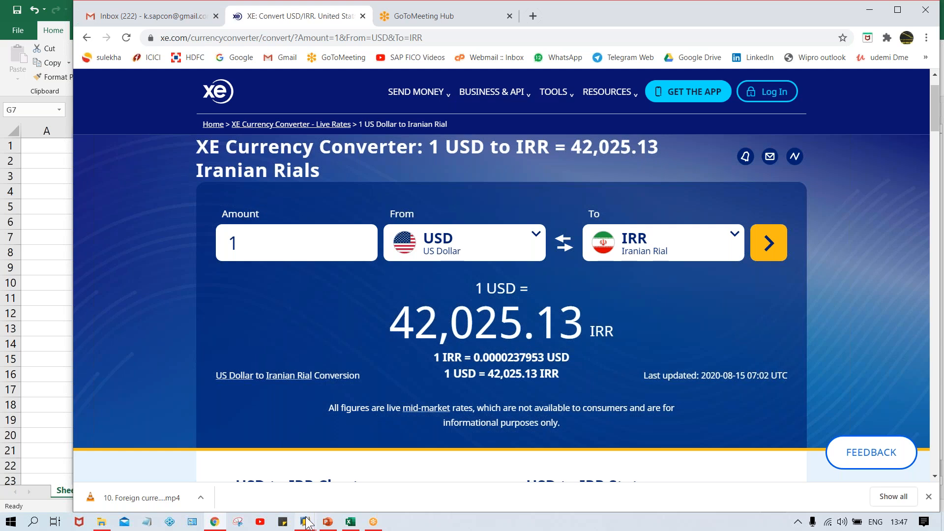
Return to the OBBS translation ratios in SAP, set Ratio (to) to 1 for the USD to INR entry of 15.08.2020, and save
mouse_move(306, 522)
left_click(330, 492)
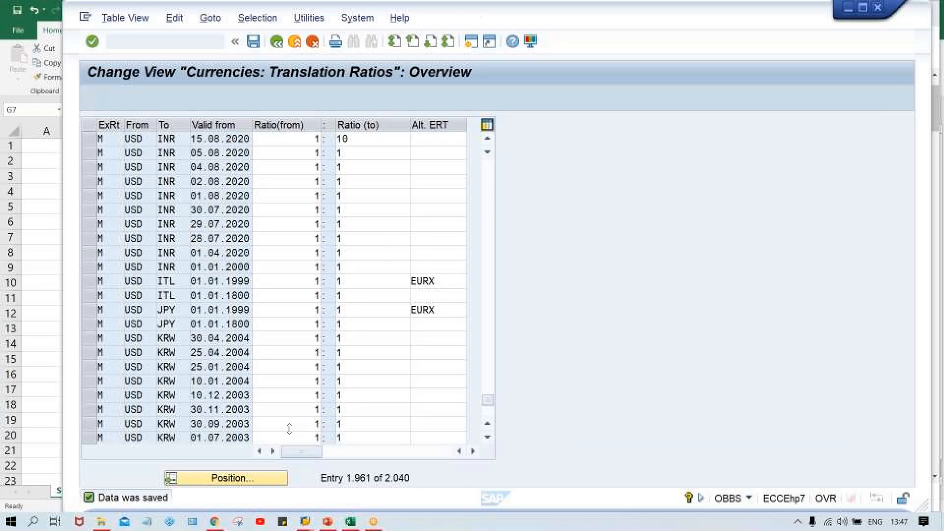
left_click(90, 140)
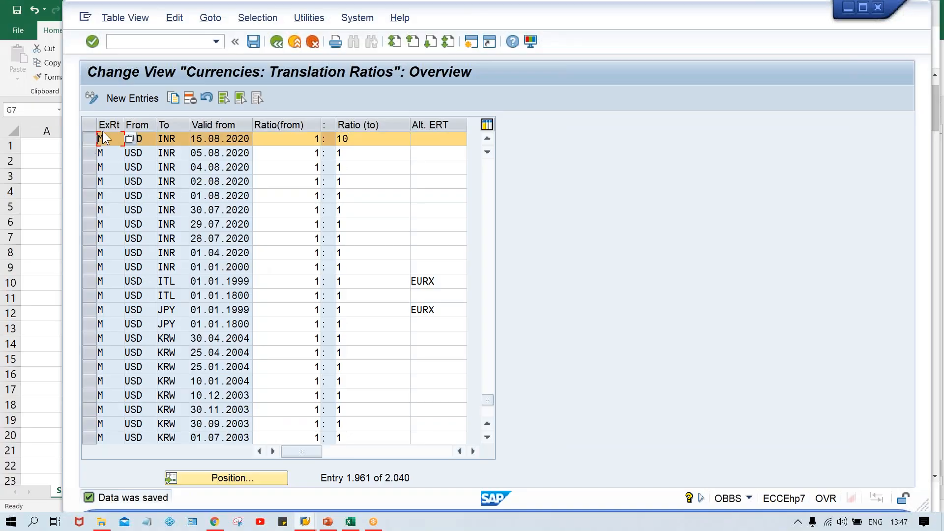
left_click(360, 143)
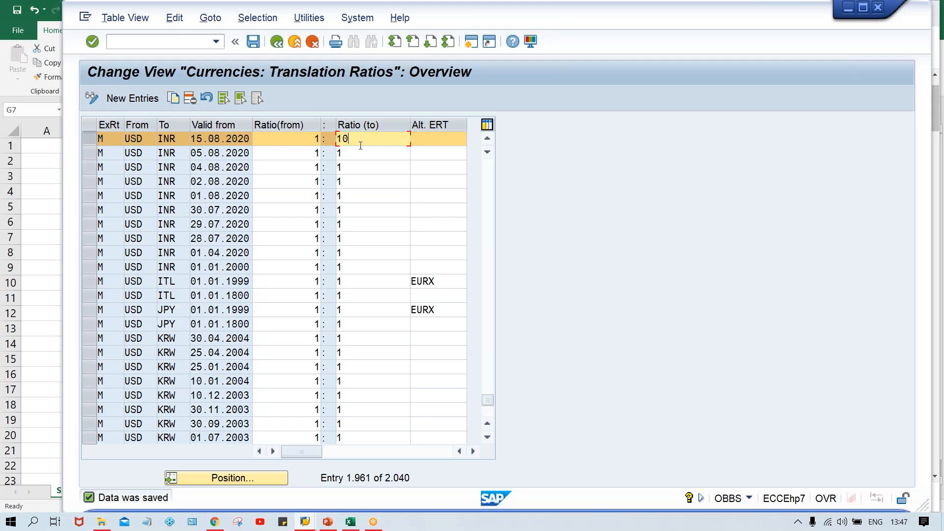
key("BackSpace")
key("Return")
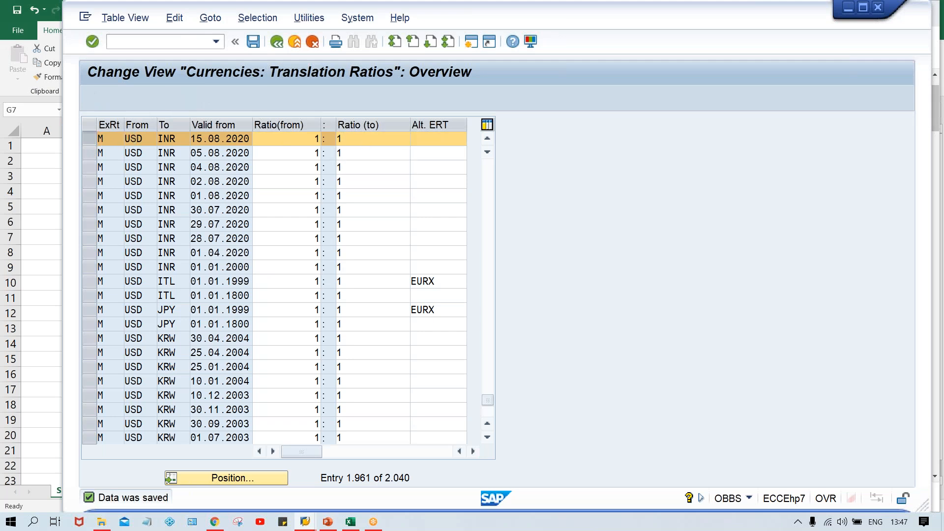
key("ctrl+s")
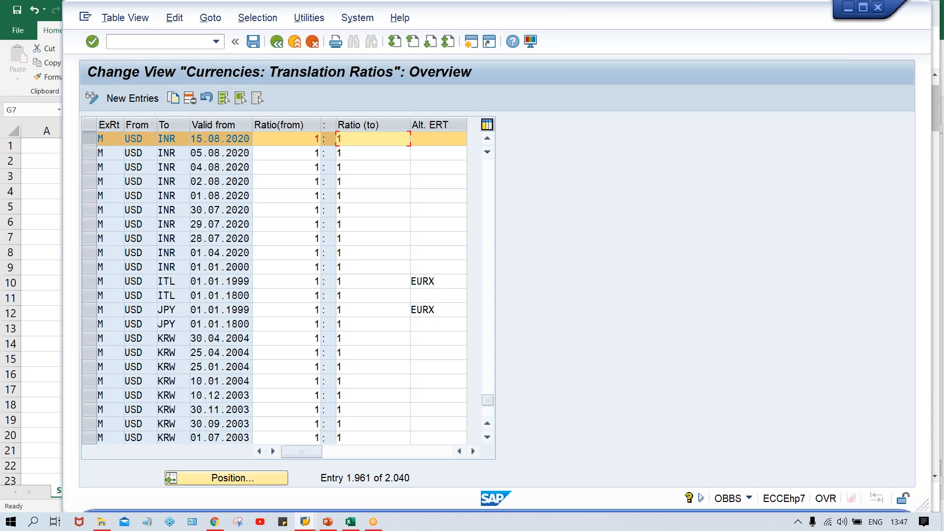
Try to copy the USD to INR ratio entry of 15.08.2020 with IRR as the From currency, and clear that currency again
left_click(172, 99)
key("Tab")
key("Tab")
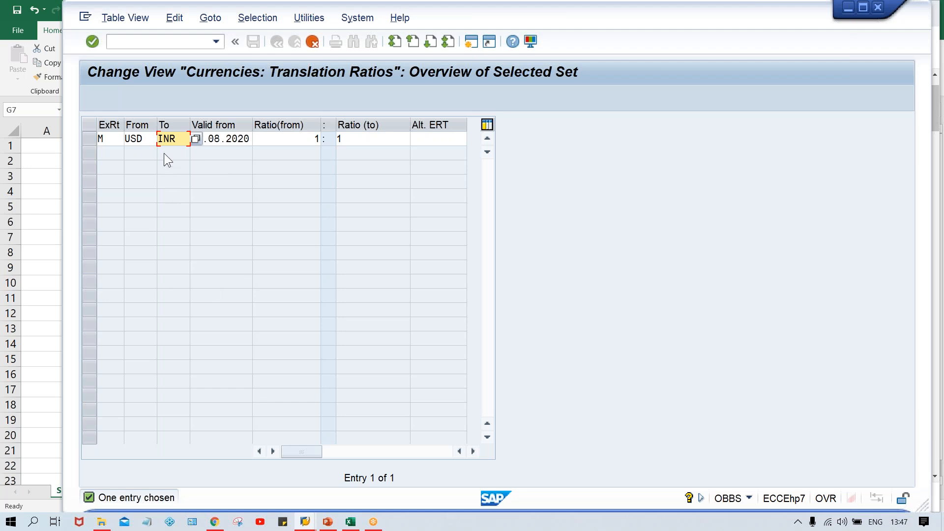
left_click(148, 140)
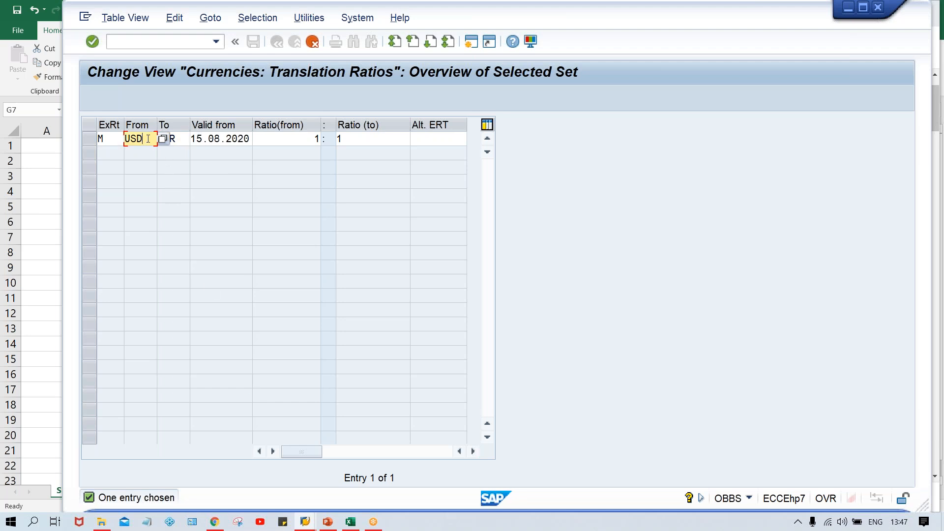
key("BackSpace")
key("BackSpace")
key("BackSpace")
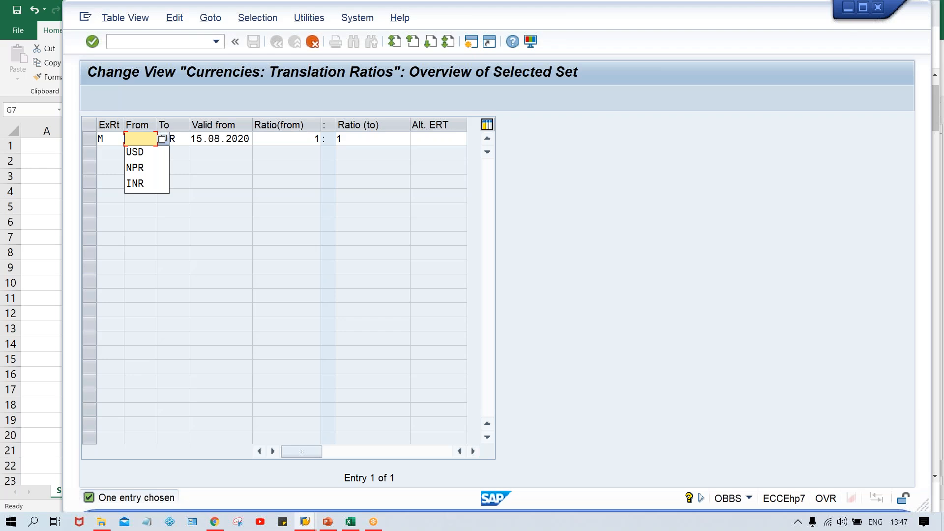
type("IRR")
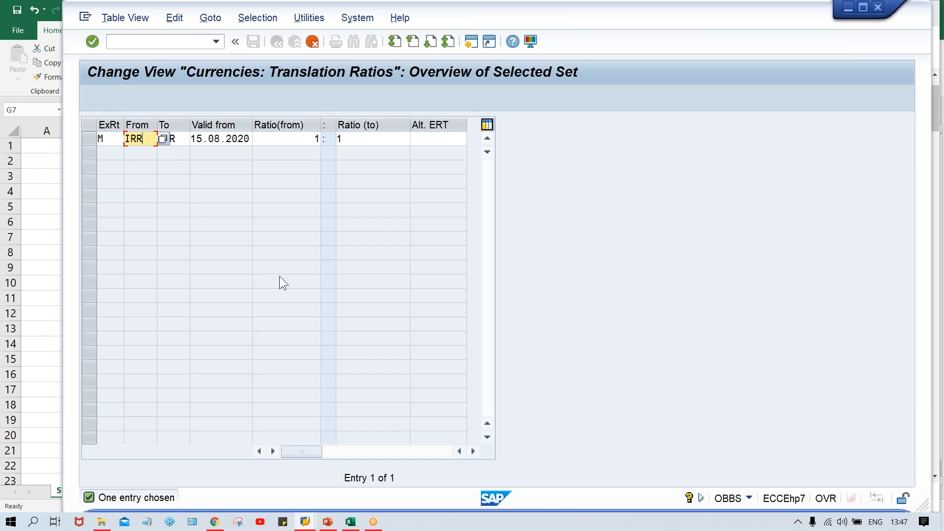
key("BackSpace")
key("BackSpace")
key("BackSpace")
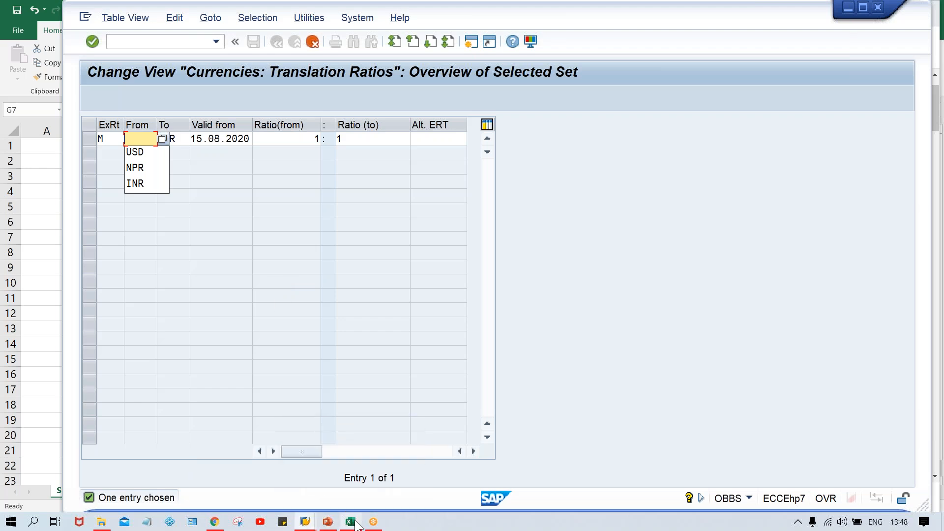
Switch to the XE currency converter in Chrome and convert 1 INR to IRR
mouse_move(354, 521)
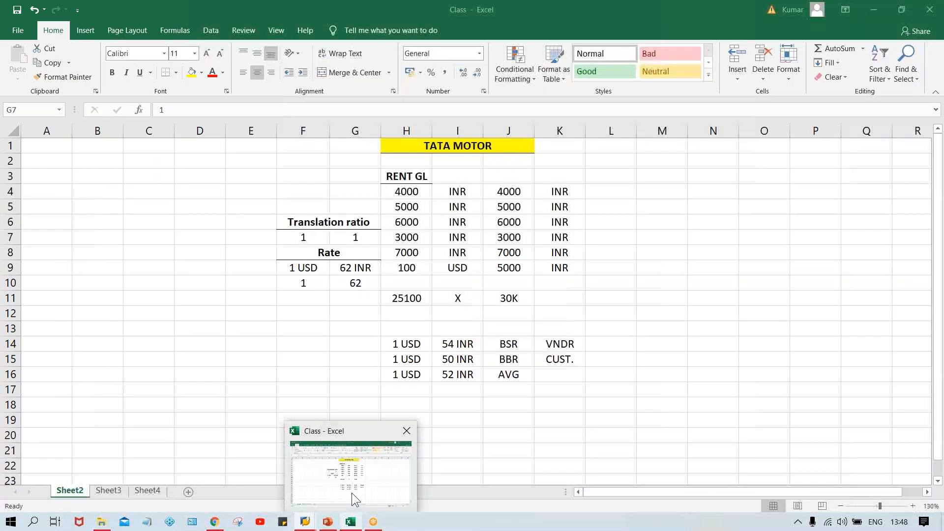
left_click(352, 492)
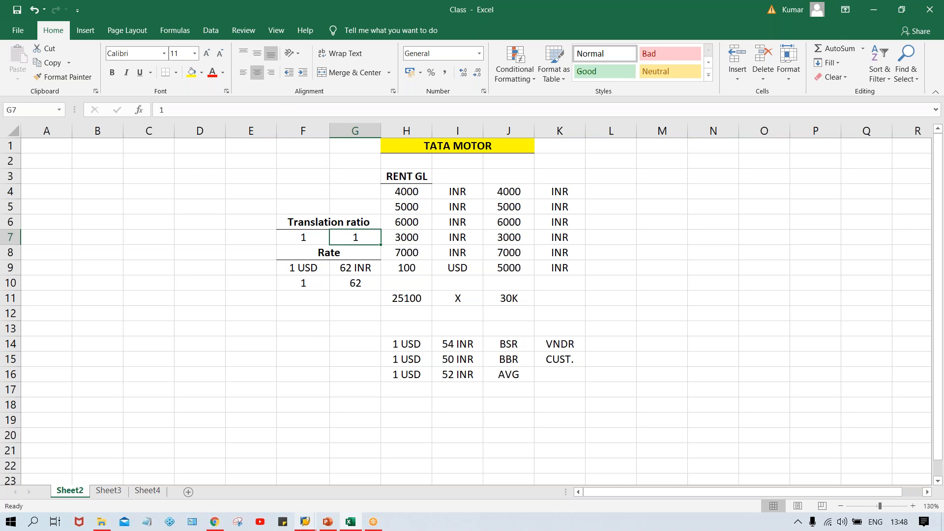
mouse_move(214, 521)
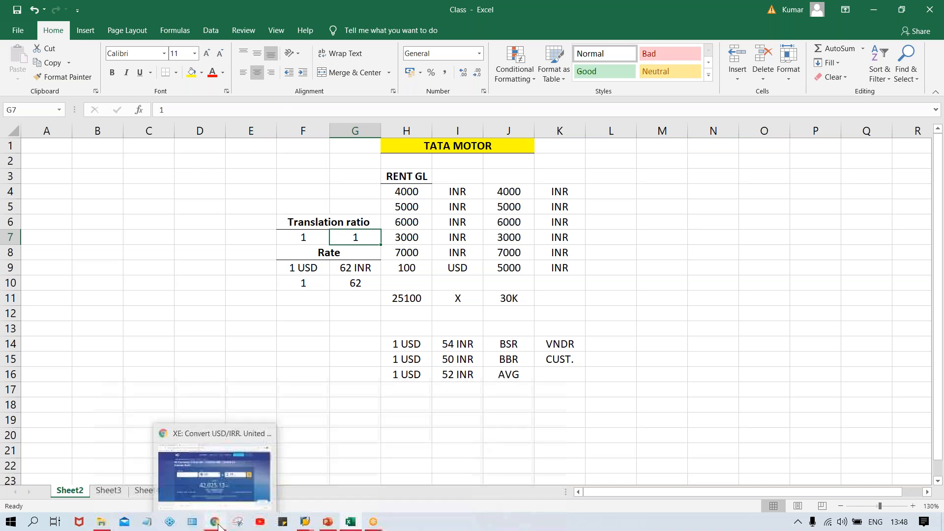
left_click(213, 498)
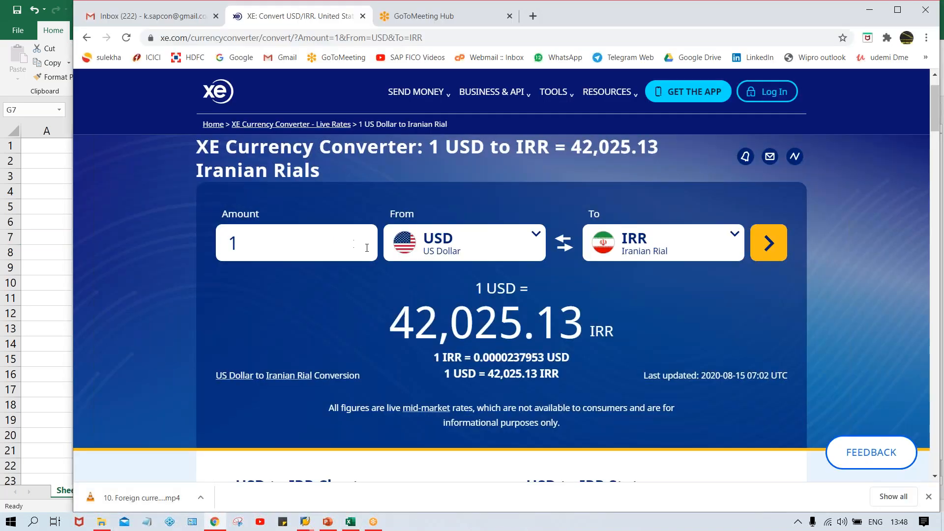
left_click(500, 243)
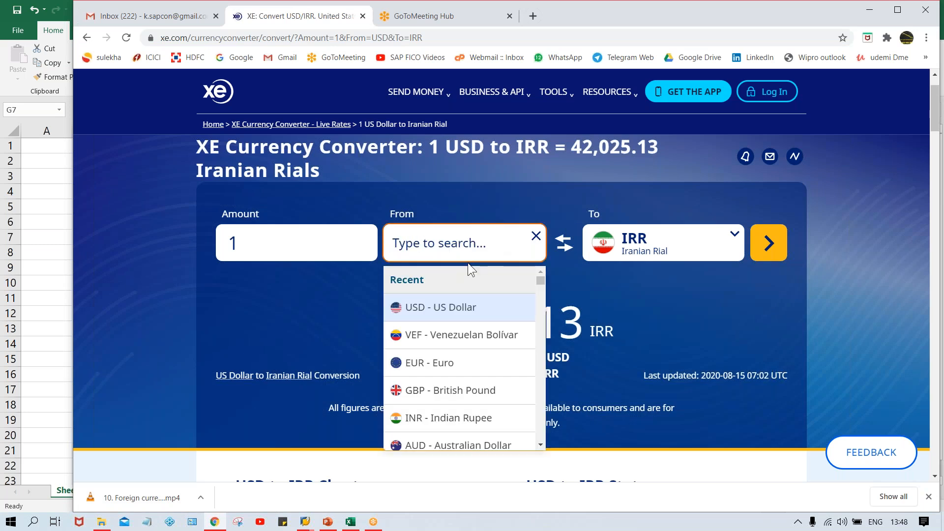
type("INR")
key("Return")
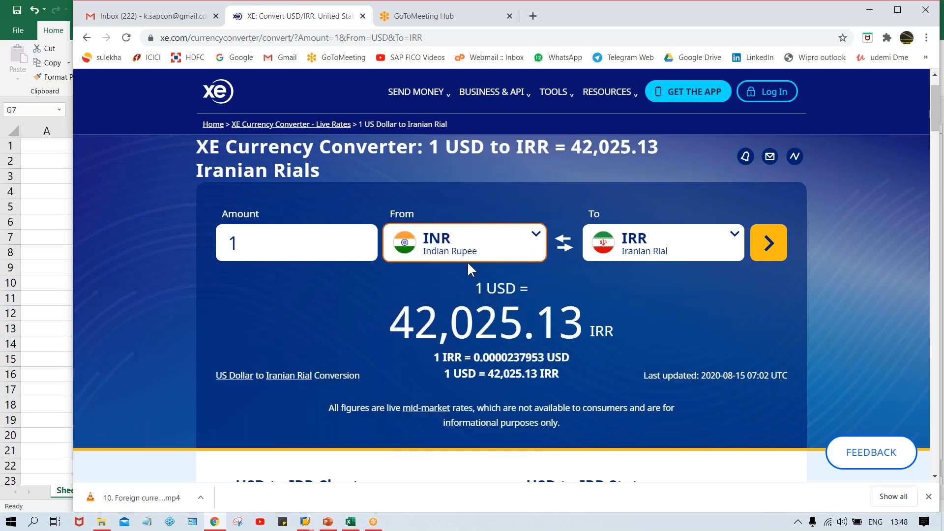
left_click(768, 242)
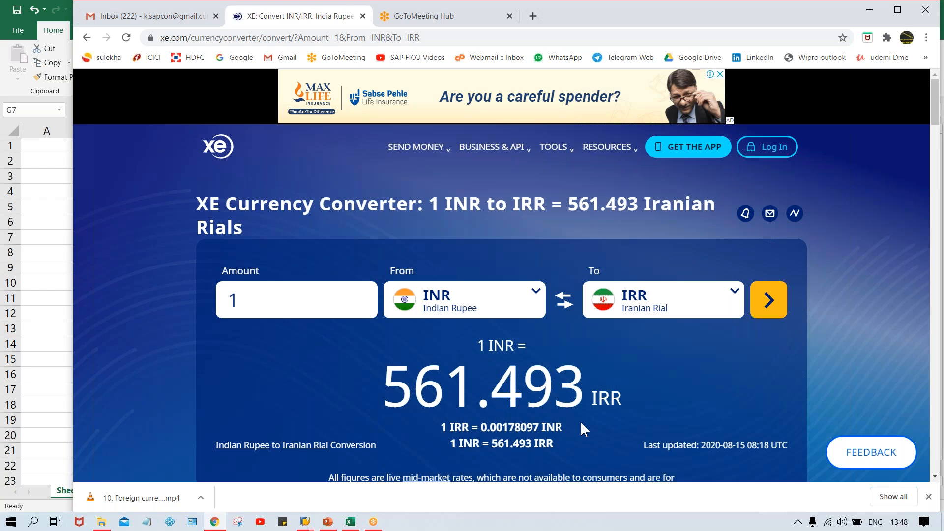
Set the converter's source currency back to USD and convert 1 USD to IRR
left_click(536, 305)
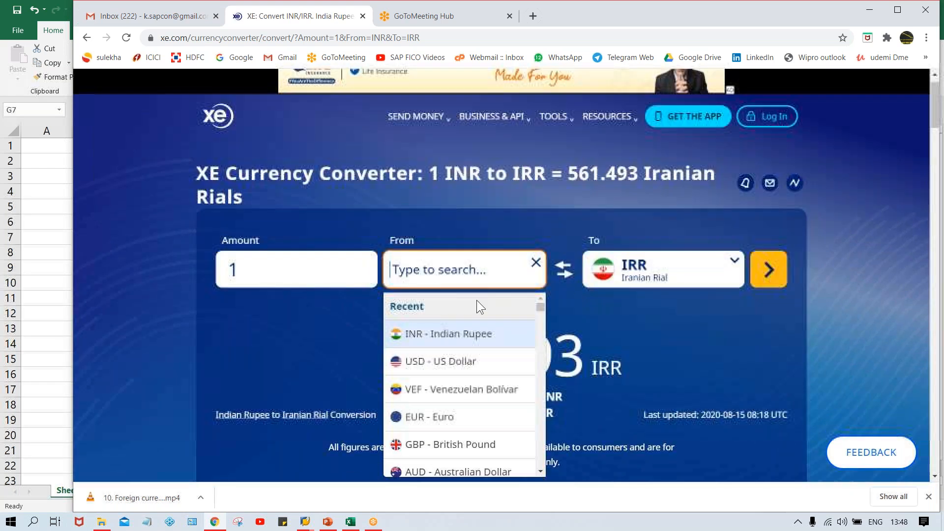
type("USD")
key("Return")
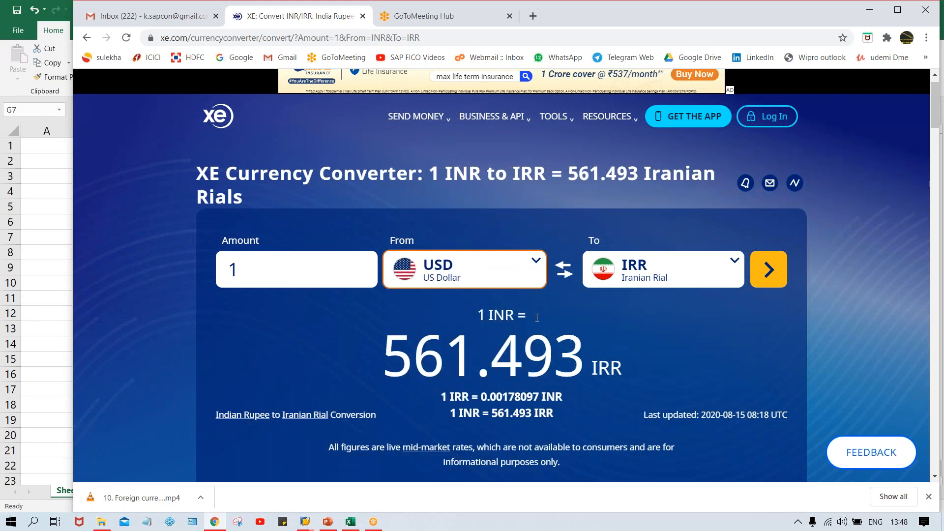
left_click(767, 269)
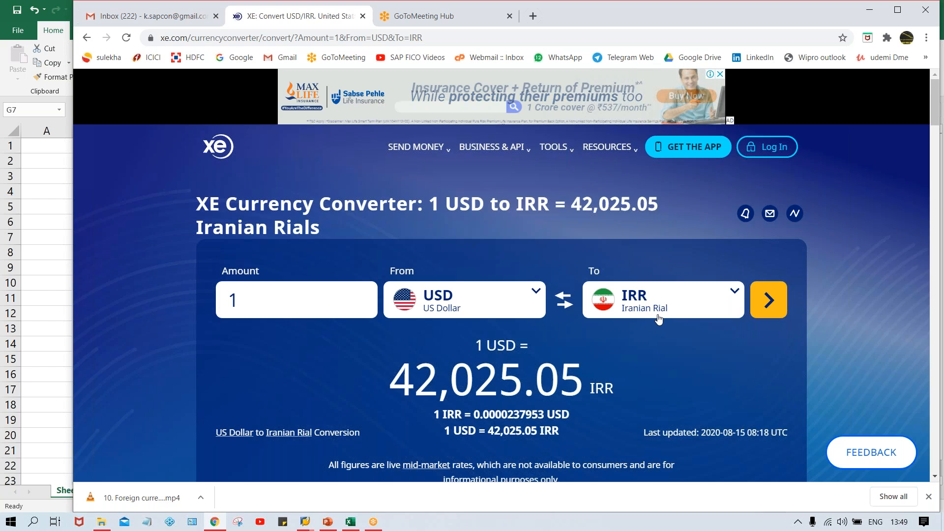
Switch to the Class workbook in Excel and set the rate in G9 to 40000 INR
mouse_move(352, 529)
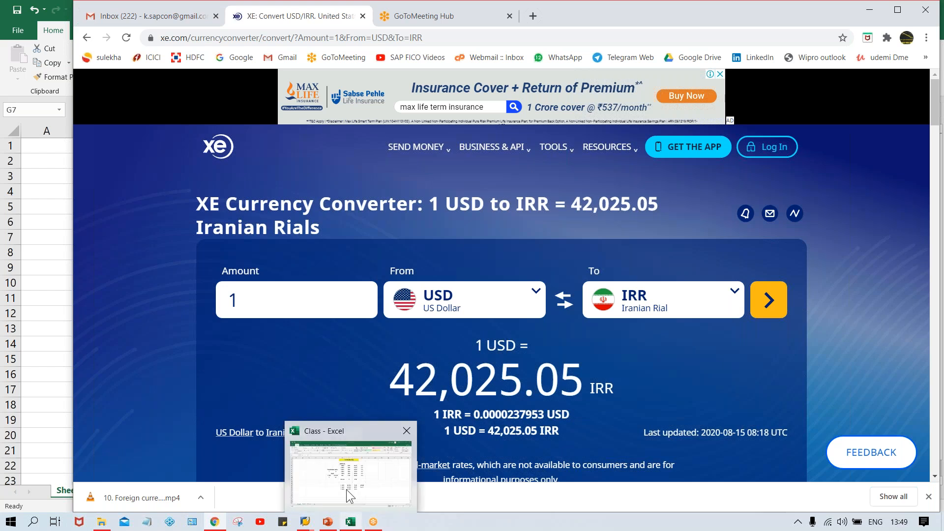
left_click(346, 489)
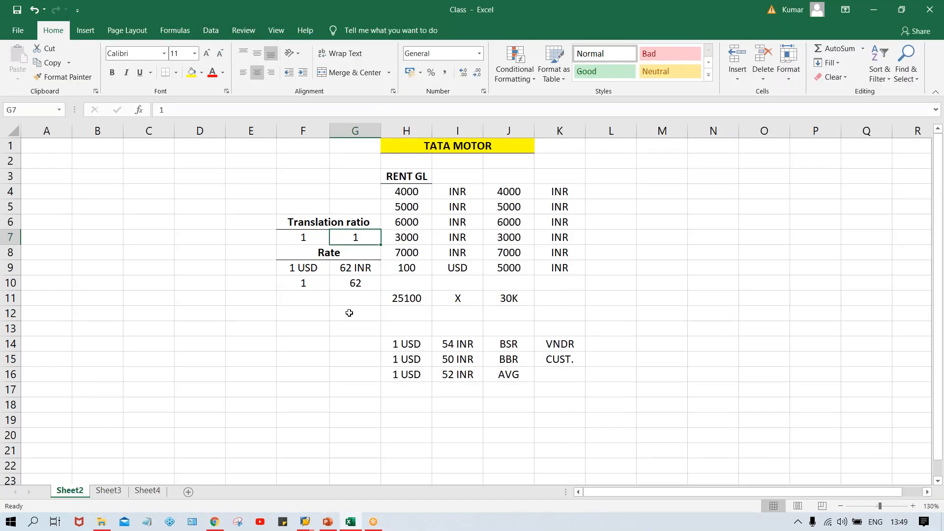
left_click(305, 283)
left_click(317, 268)
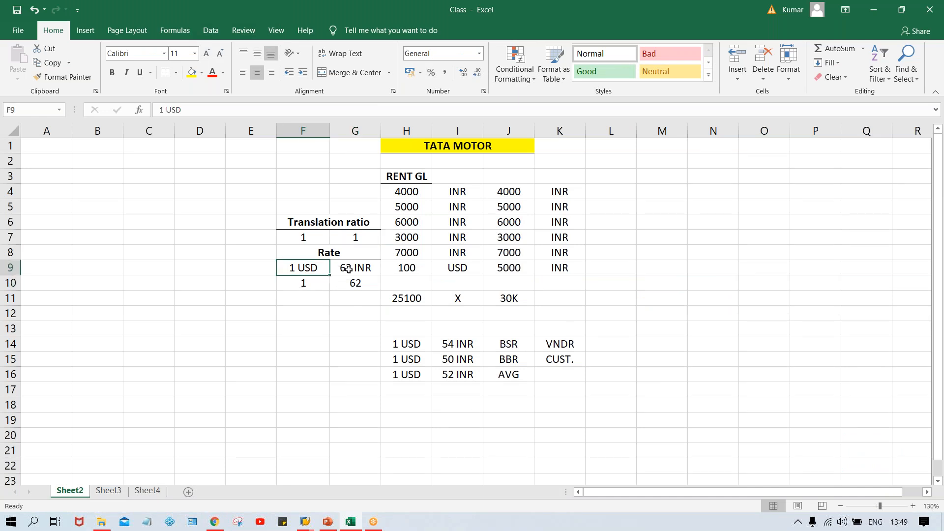
double_click(354, 268)
key("BackSpace")
key("BackSpace")
key("BackSpace")
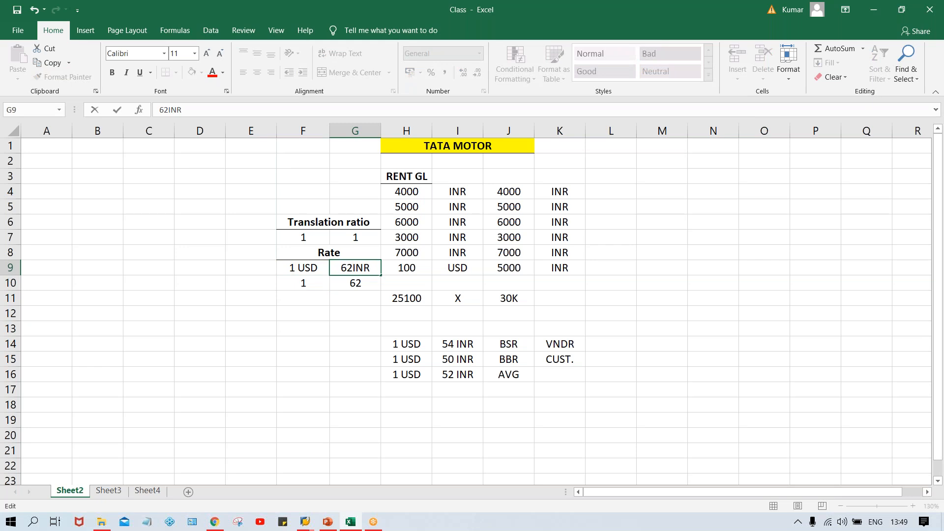
type("40000")
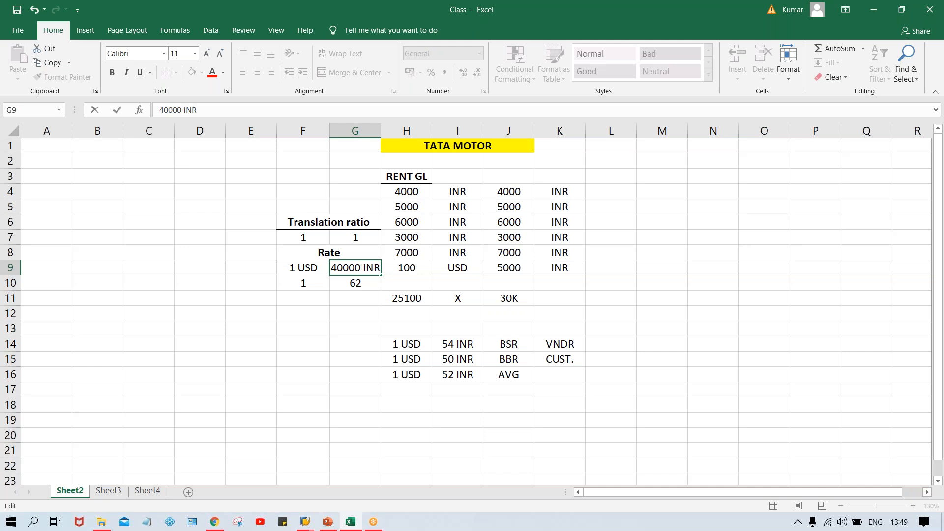
key("Return")
left_click(359, 268)
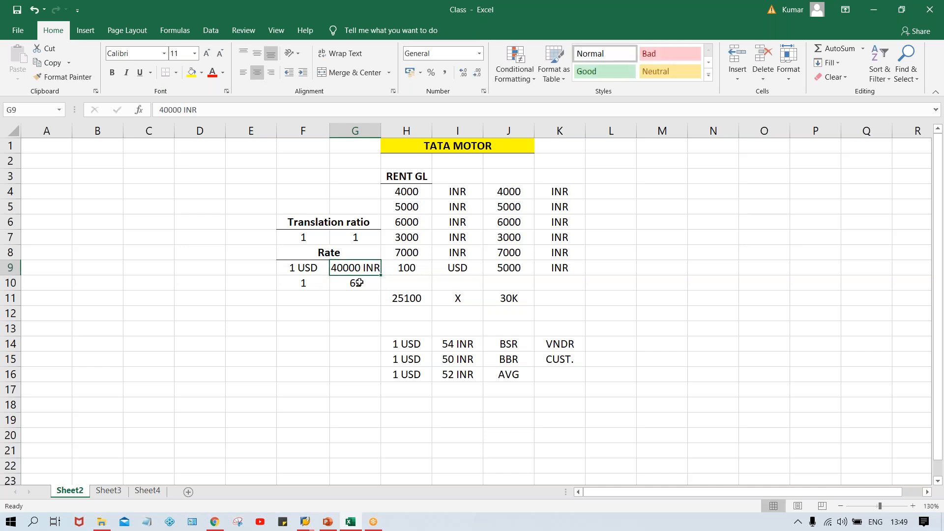
Clear the numeric rate cells G10 and F10 below the 1 USD rate row
left_click(360, 282)
key("Delete")
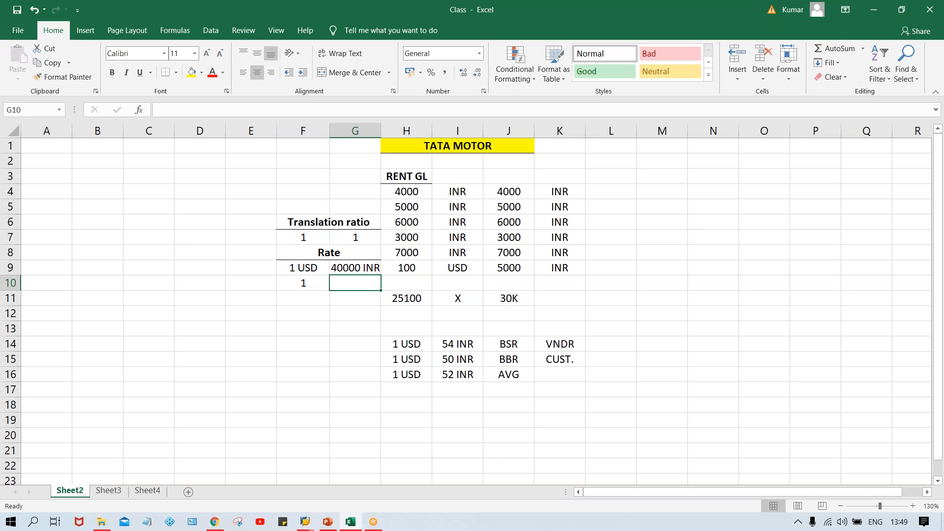
left_click(288, 284)
key("Delete")
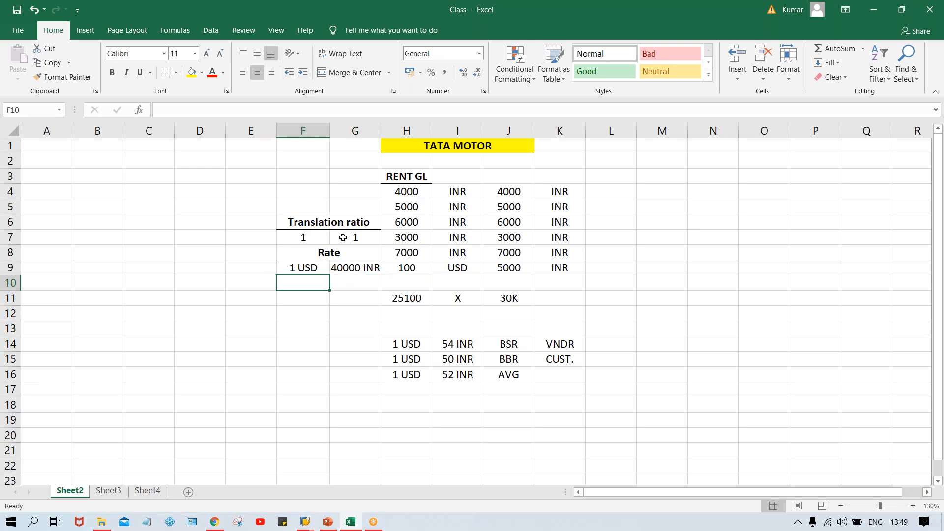
Compare the translation ratio cells F7:G7 with the rate cells F9:G9
left_click(342, 237)
left_click(305, 238)
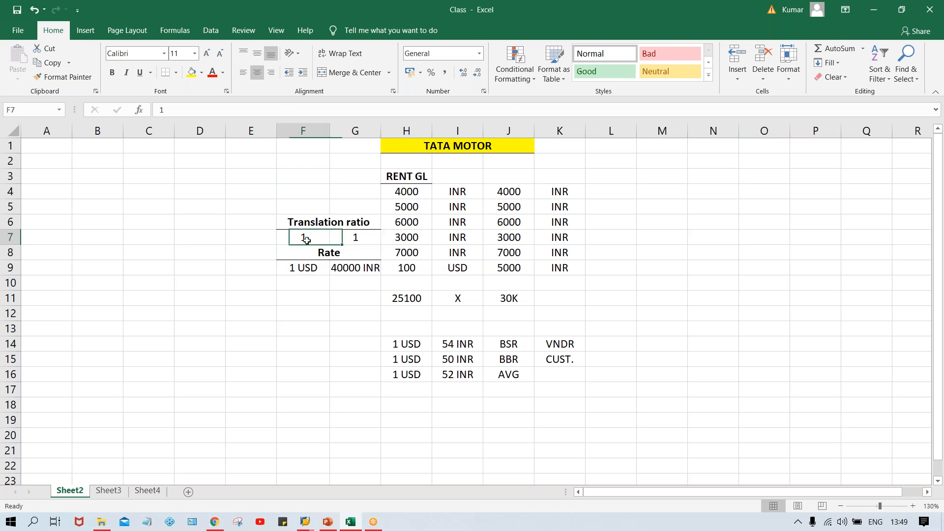
left_click(305, 266)
left_click(355, 269)
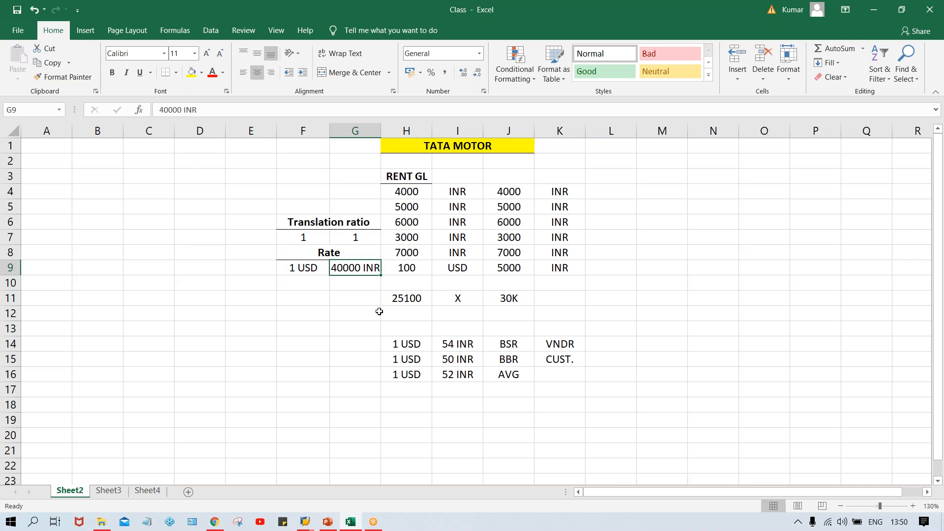
left_click(302, 278)
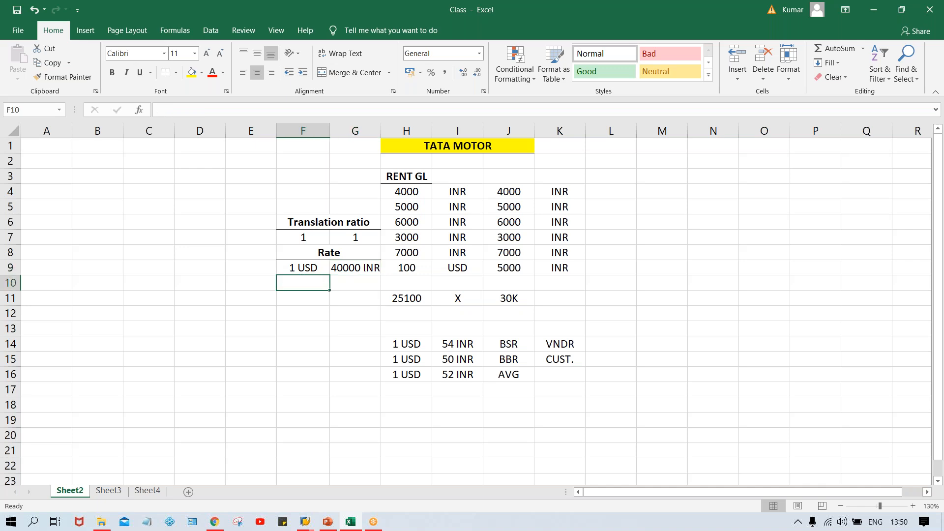
left_click(351, 272)
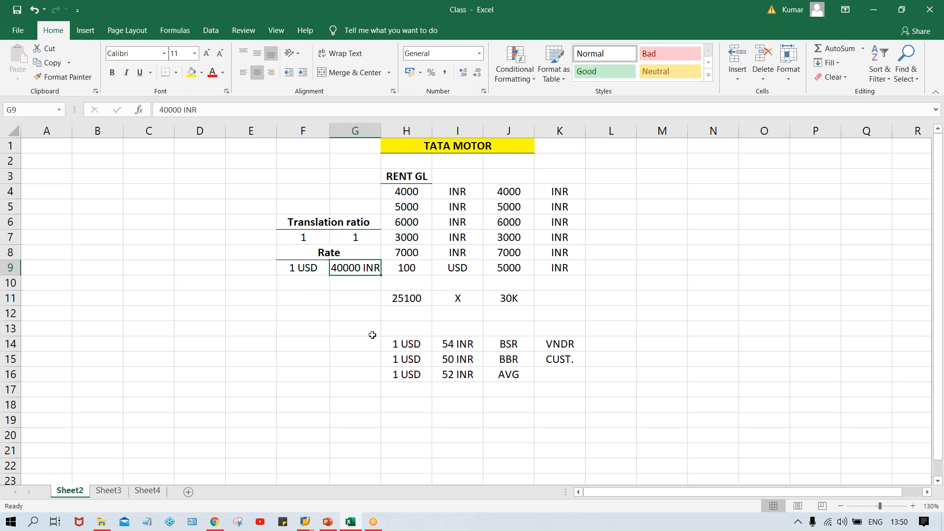
Switch to the SAP translation ratios window and open the currency exchange rates with transaction OB08
left_click(308, 525)
left_click(333, 485)
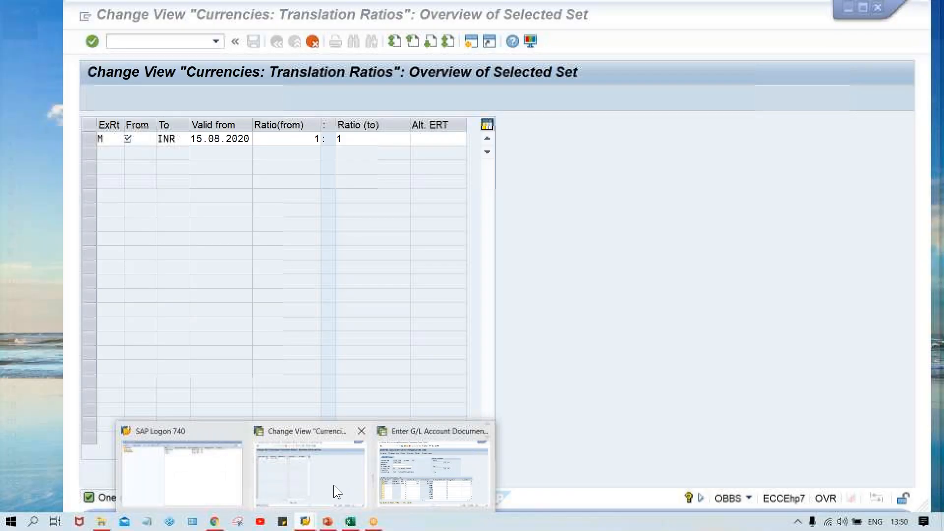
left_click(152, 38)
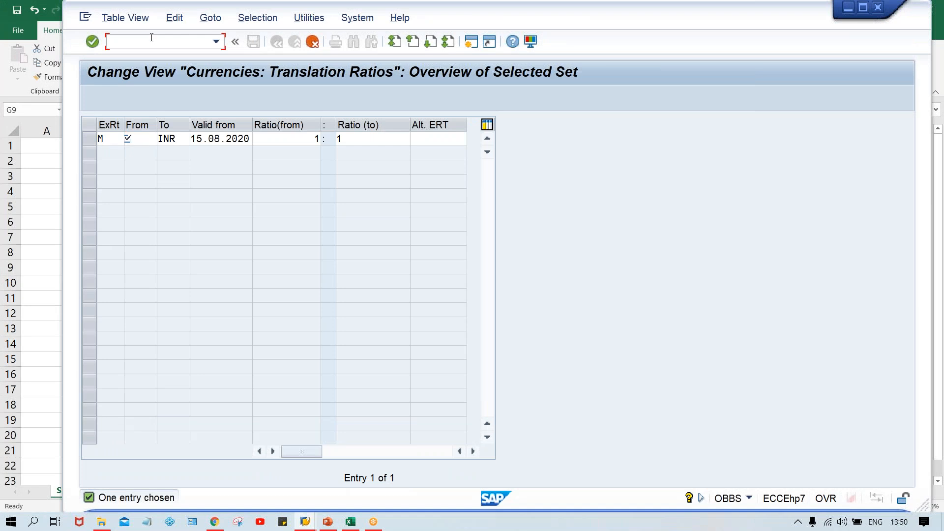
type("/NOB08")
key("Return")
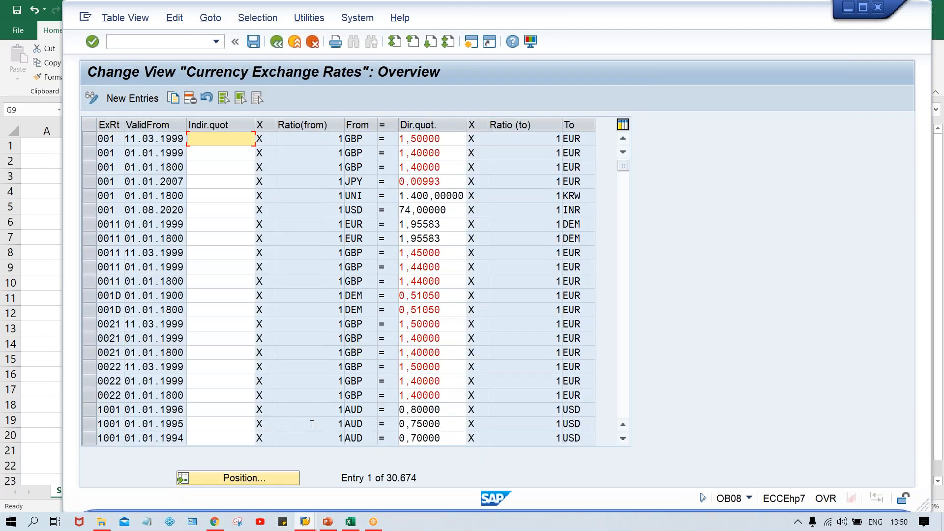
Position the exchange rate list at rate type M, from USD to INR, valid from 15.08.2020
left_click(240, 478)
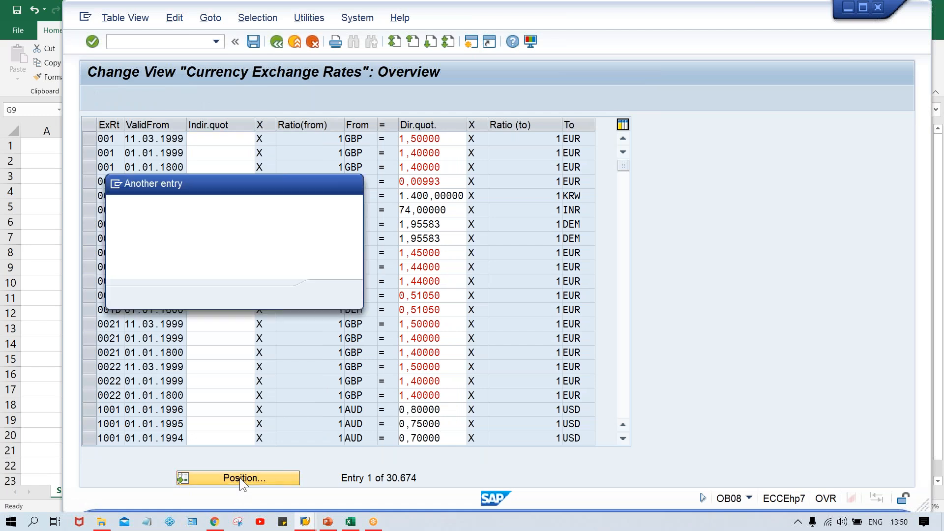
type("M")
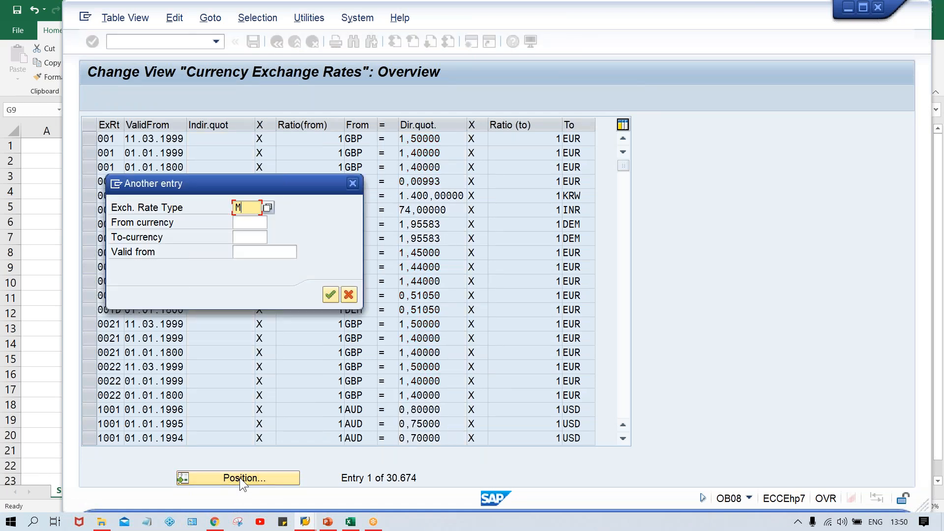
key("Tab")
key("Down")
key("Down")
key("Down")
key("Down")
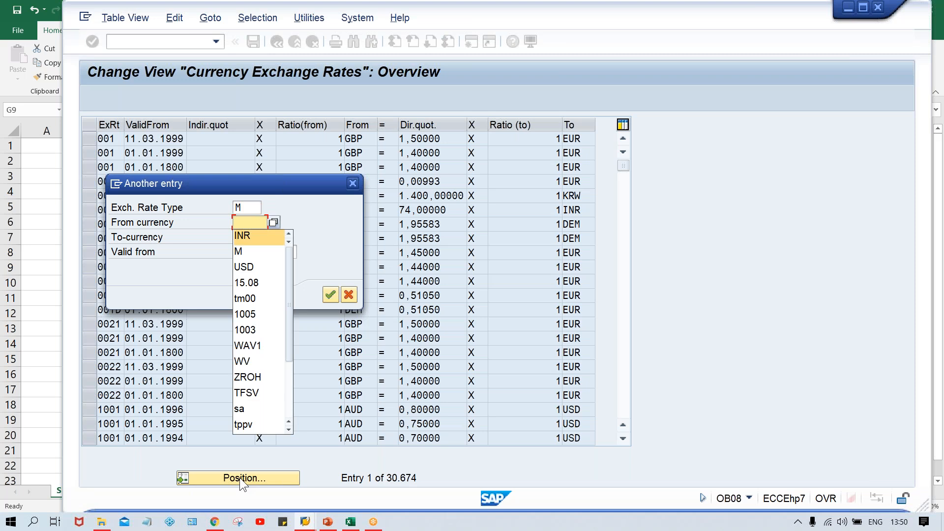
key("Return")
key("Tab")
type("INR")
key("Tab")
key("Down")
key("Down")
key("Down")
key("Down")
key("Return")
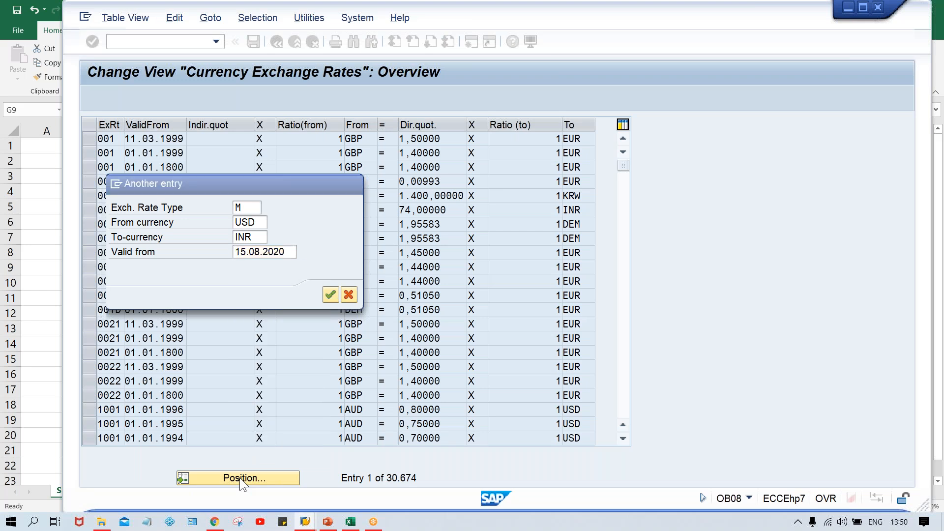
key("Return")
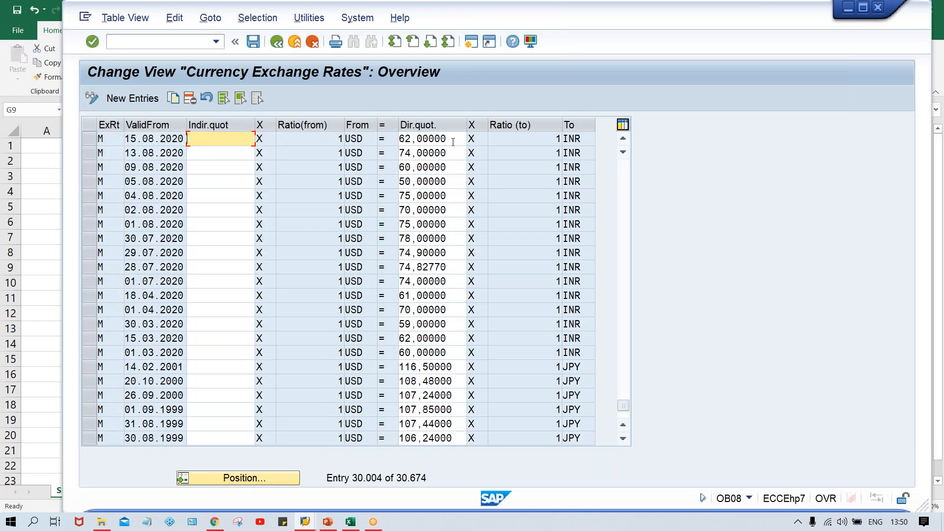
Try to set the direct quotation of the USD to INR rate valid from 15.08.2020 to 40000
key("Tab")
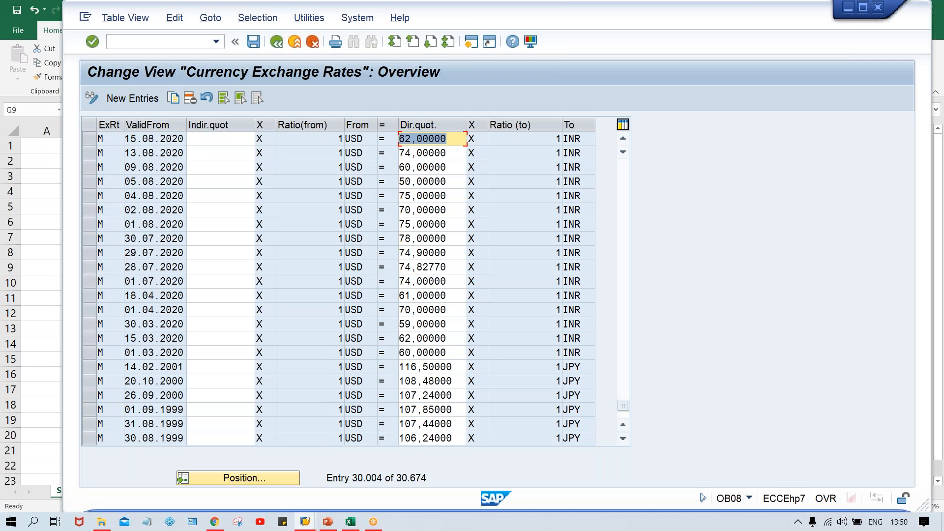
type("4000")
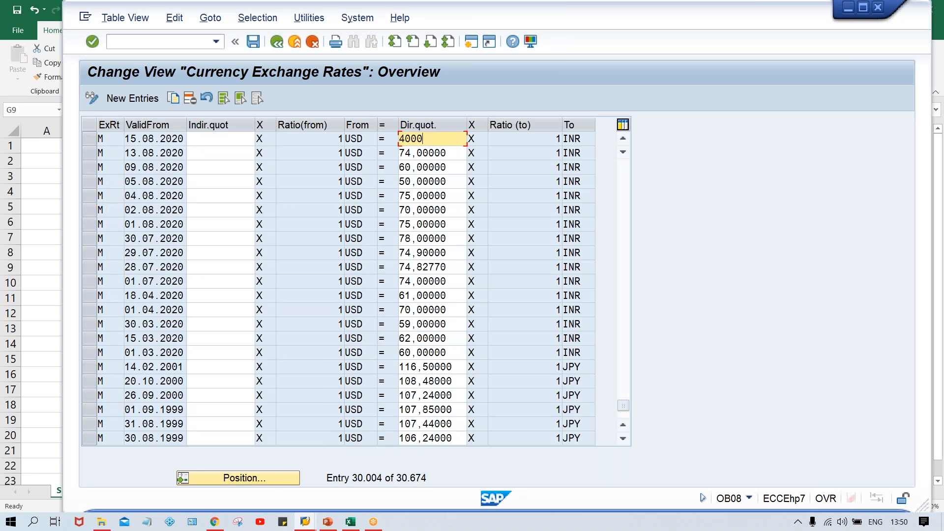
type("0")
key("Return")
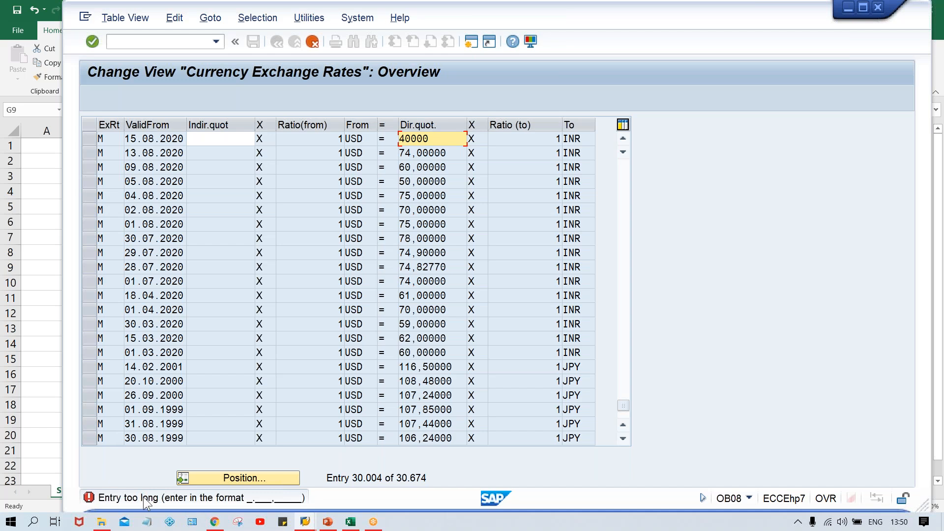
Shorten the direct quotation of the 15.08.2020 USD to INR rate to 4000
left_click_drag(435, 134, 395, 141)
left_click(437, 140)
key("BackSpace")
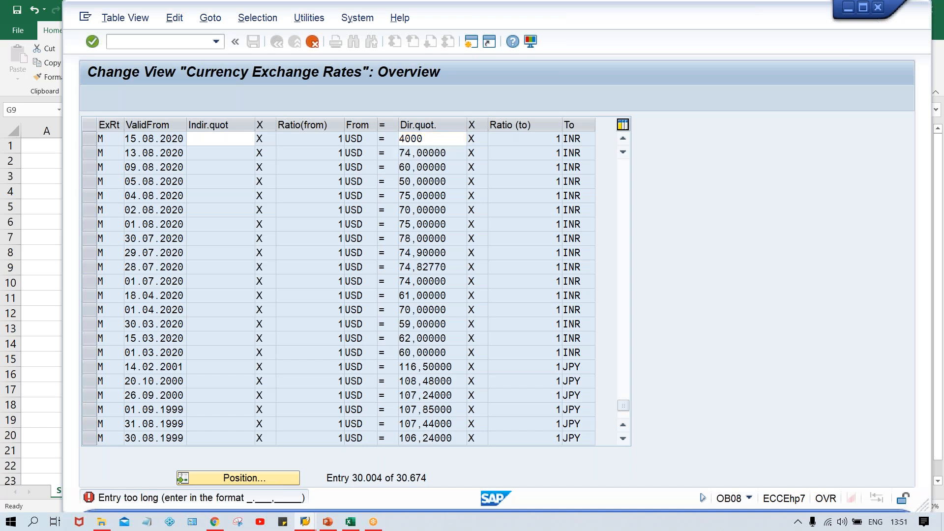
key("Return")
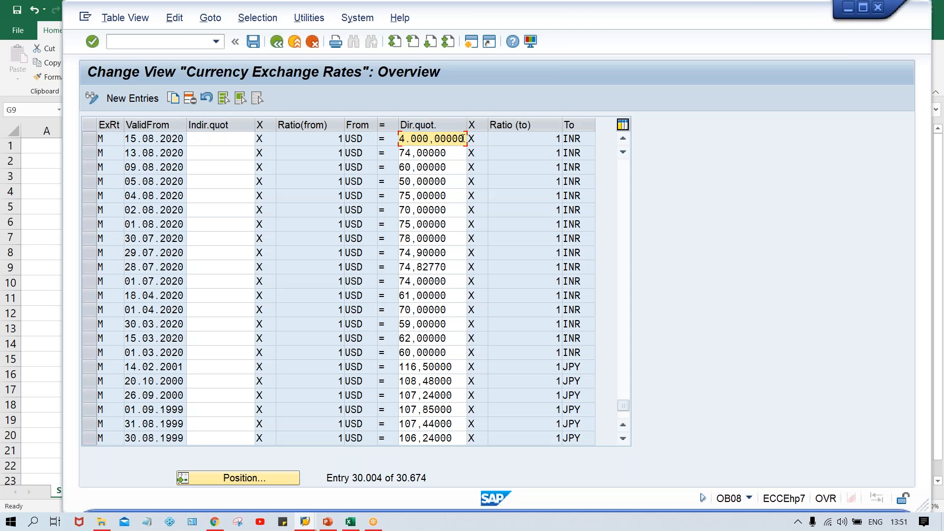
Clear the direct quotation of the 15.08.2020 USD to INR rate and re-enter it as 4000
left_click_drag(434, 140, 475, 142)
left_click(435, 138)
left_click_drag(429, 138, 386, 139)
key("Delete")
key("Delete")
key("Delete")
key("Delete")
key("Delete")
key("Delete")
key("Delete")
type("4000")
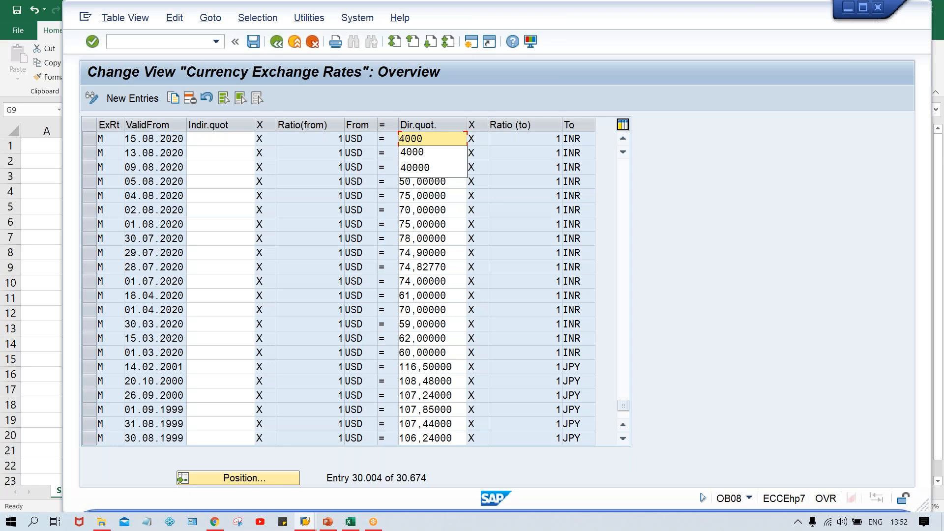
key("Return")
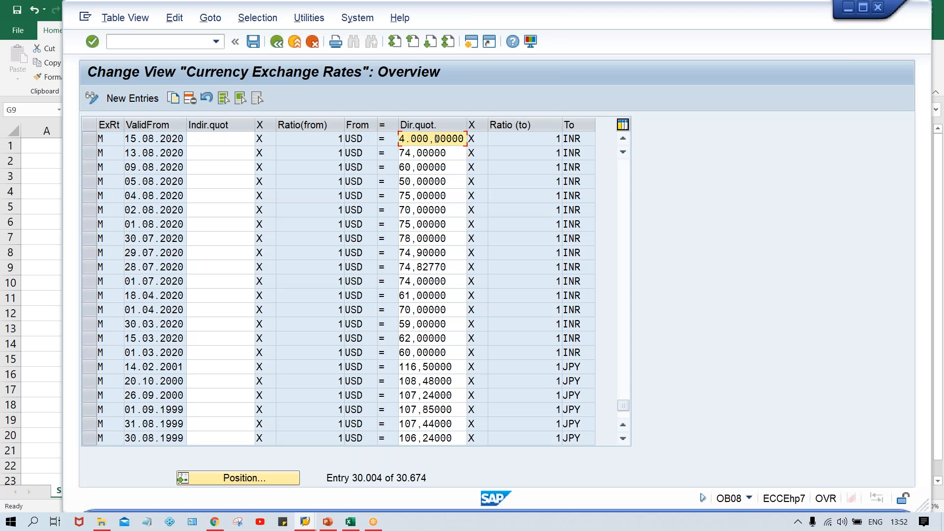
Replace the decimals of the 15.08.2020 direct quotation with 12455 and compare its integer and decimal parts
left_click_drag(437, 138, 470, 139)
type("12455")
left_click_drag(434, 138, 468, 139)
left_click(424, 138)
left_click_drag(423, 138, 393, 140)
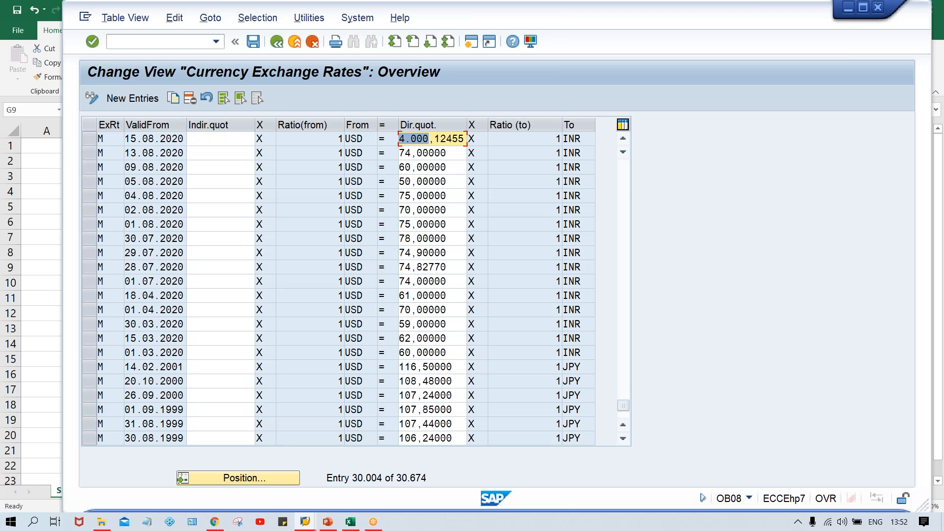
left_click(438, 140)
left_click_drag(438, 140, 481, 139)
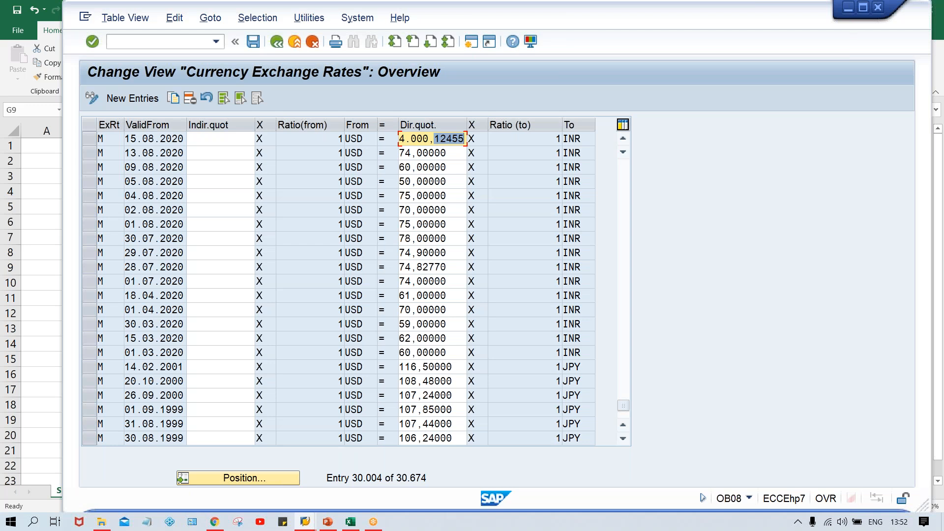
Set the direct quotation of the 15.08.2020 USD to INR rate to 4000 and save the exchange rates
key("BackSpace")
key("BackSpace")
key("BackSpace")
key("BackSpace")
key("BackSpace")
key("BackSpace")
key("BackSpace")
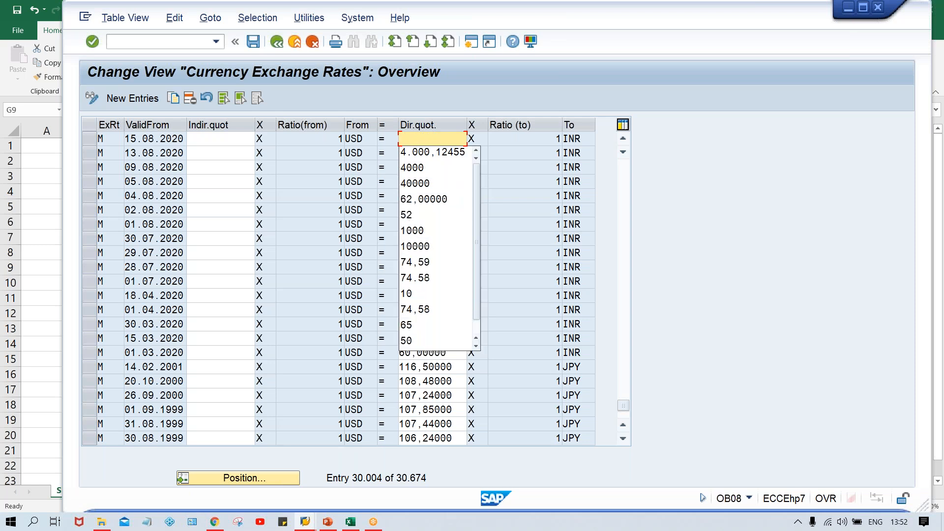
type("4000")
key("Return")
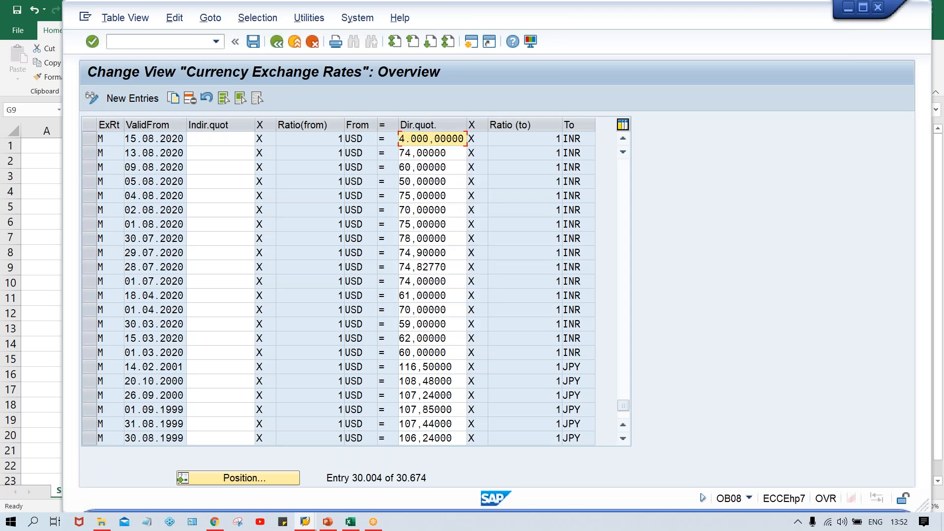
key("ctrl+s")
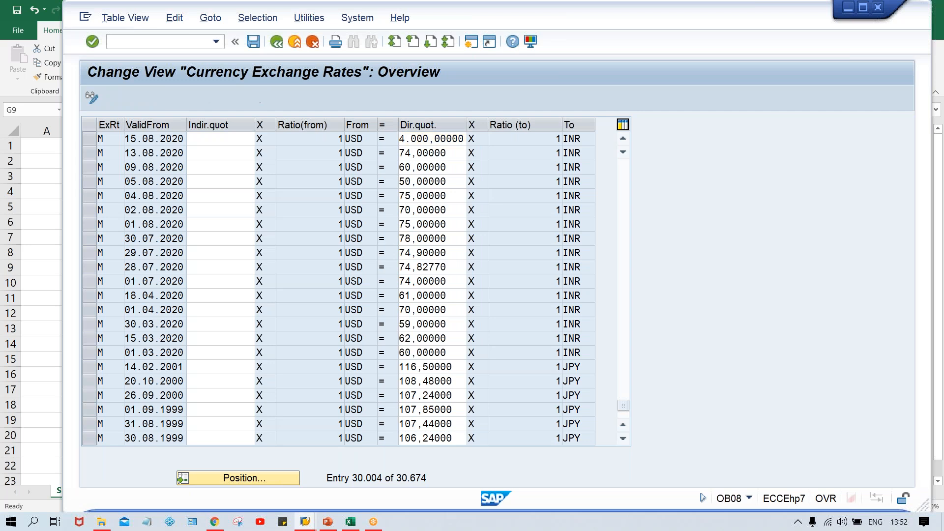
key("Return")
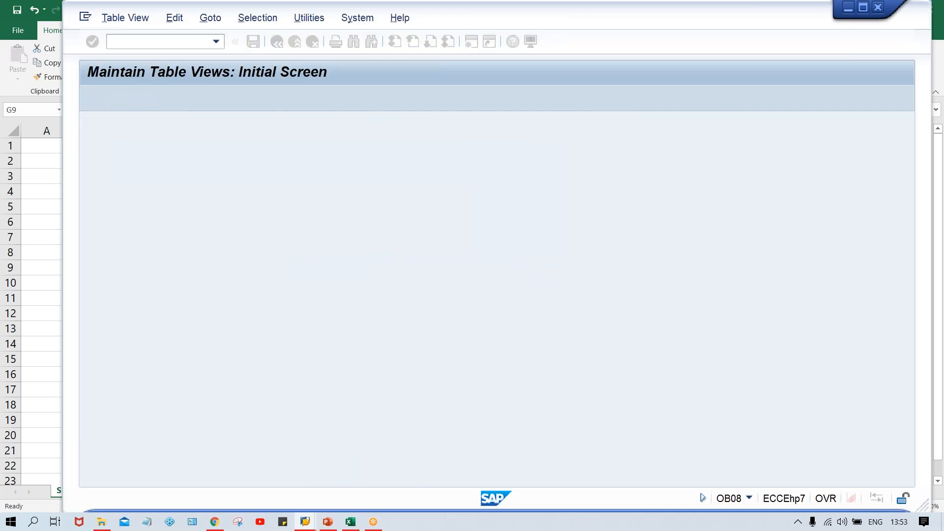
Switch to the Excel workbook and set the second translation ratio value in cell G7 to 10
left_click(350, 522)
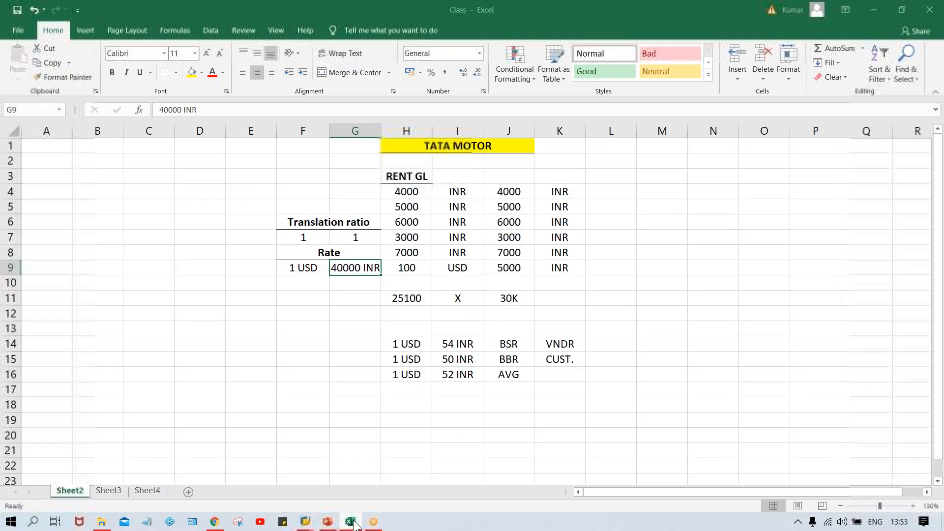
left_click_drag(316, 285, 294, 268)
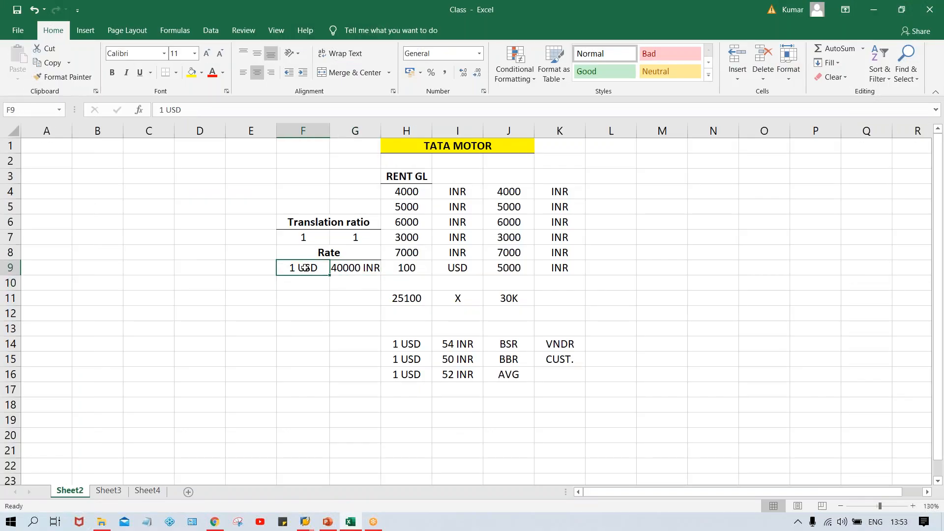
left_click(343, 268)
left_click(300, 274)
left_click(302, 237)
left_click(347, 237)
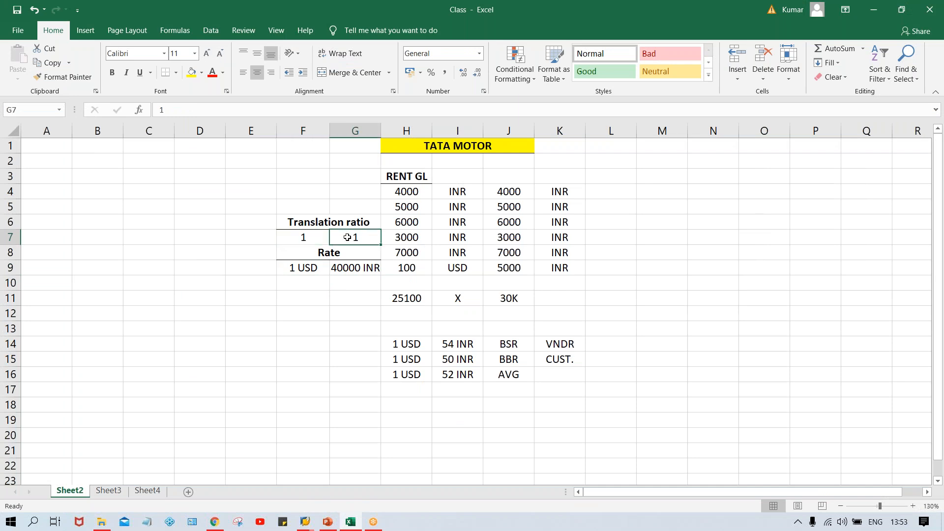
type("10")
key("Return")
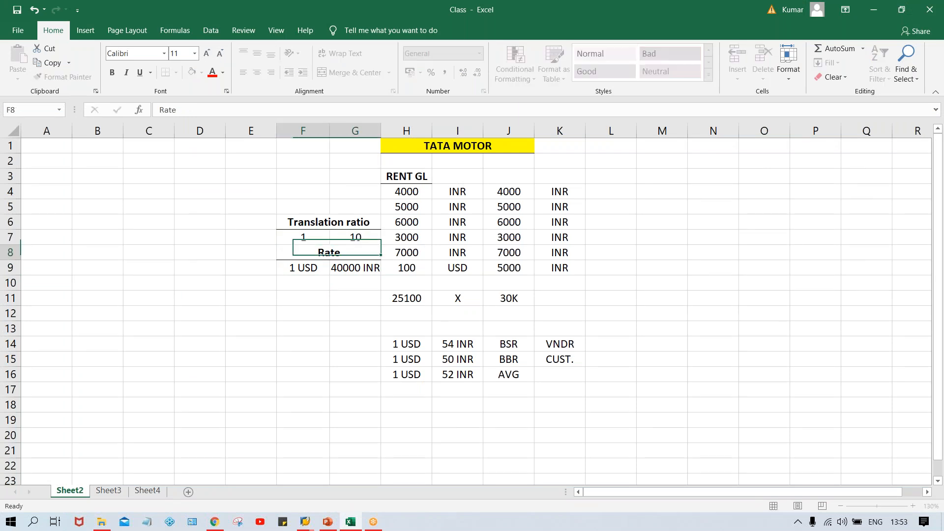
Change the exchange rate in cell G9 to 4000 INR
left_click(339, 272)
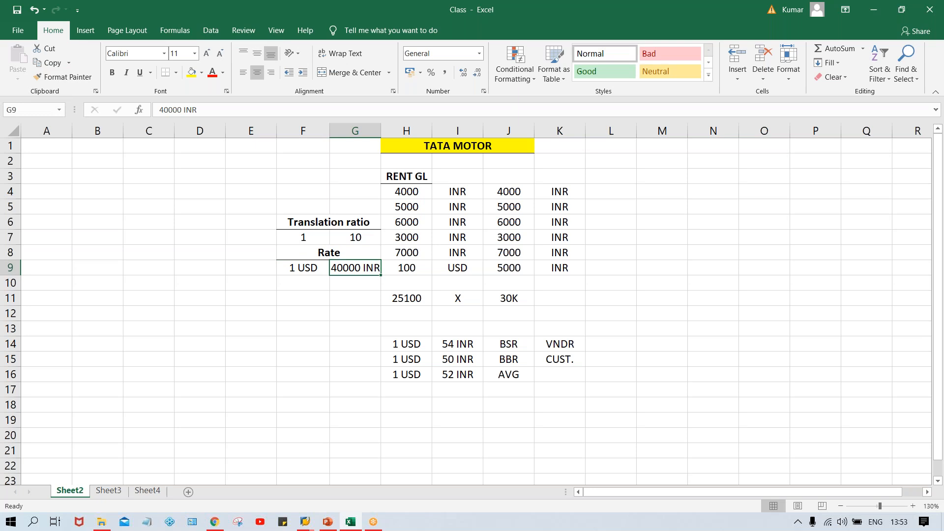
type("4000 INR")
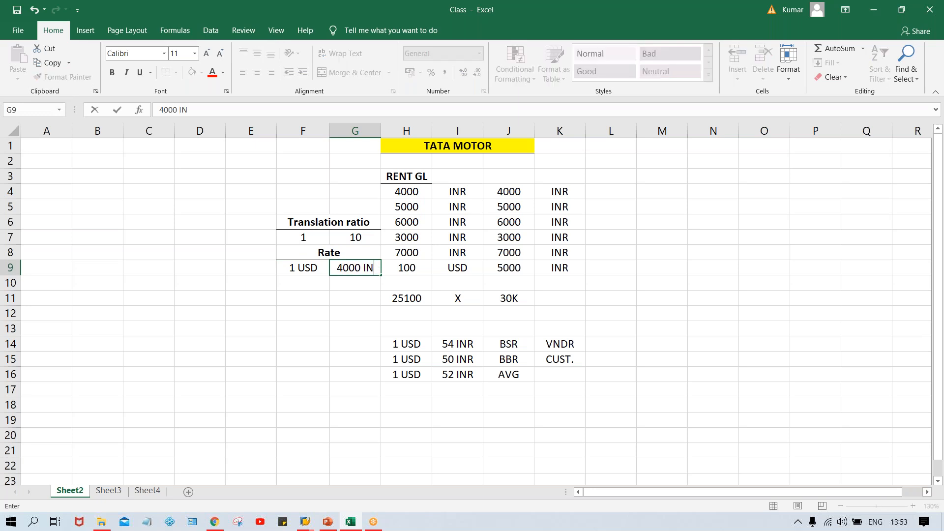
key("Return")
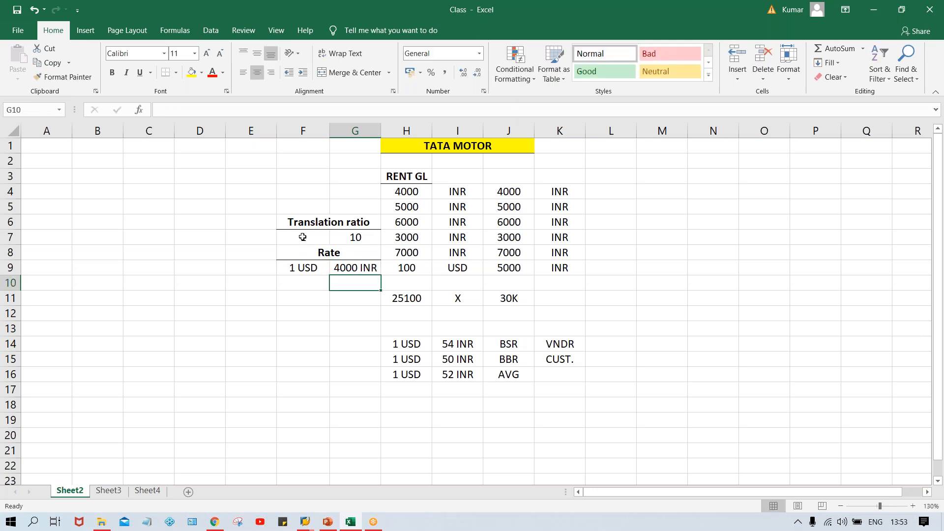
Examine how the translation ratio in F7:G7 relates to the exchange rate in F9:G9
left_click(300, 238)
left_click(354, 238)
left_click(314, 239)
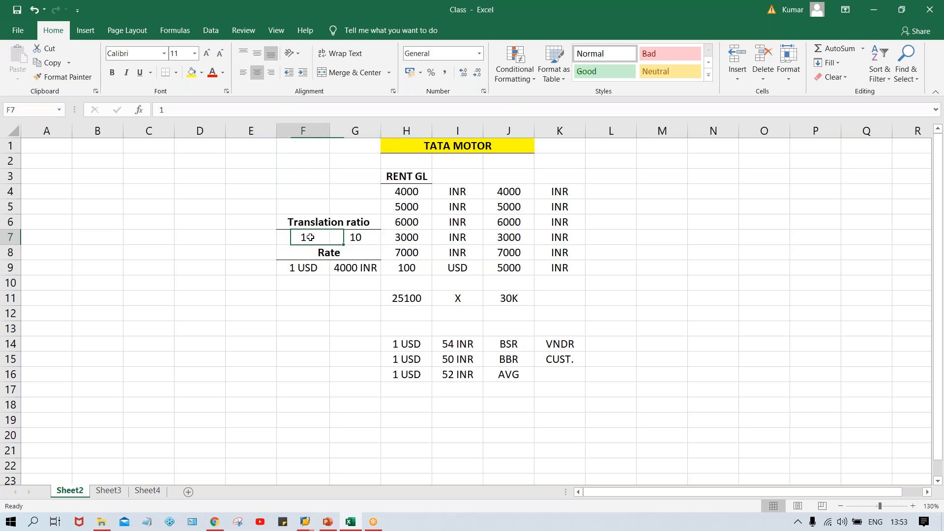
left_click(350, 238)
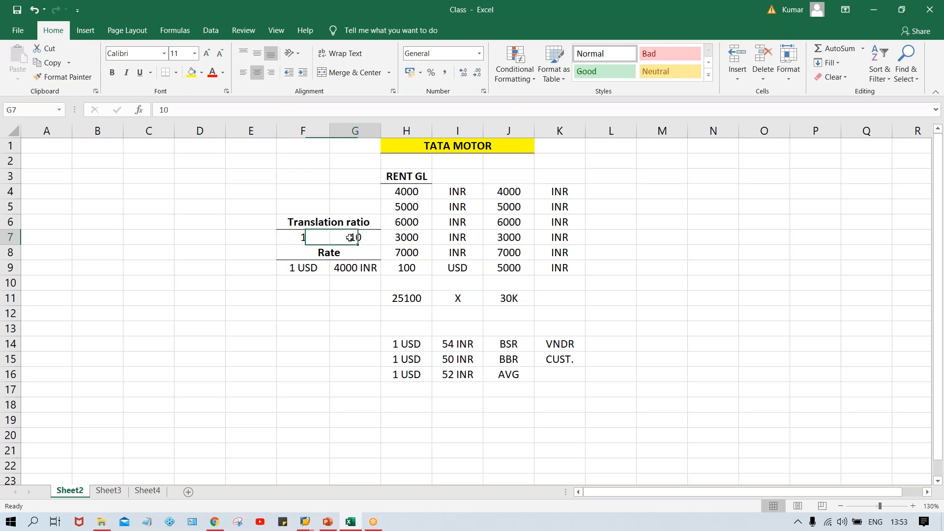
left_click(305, 238)
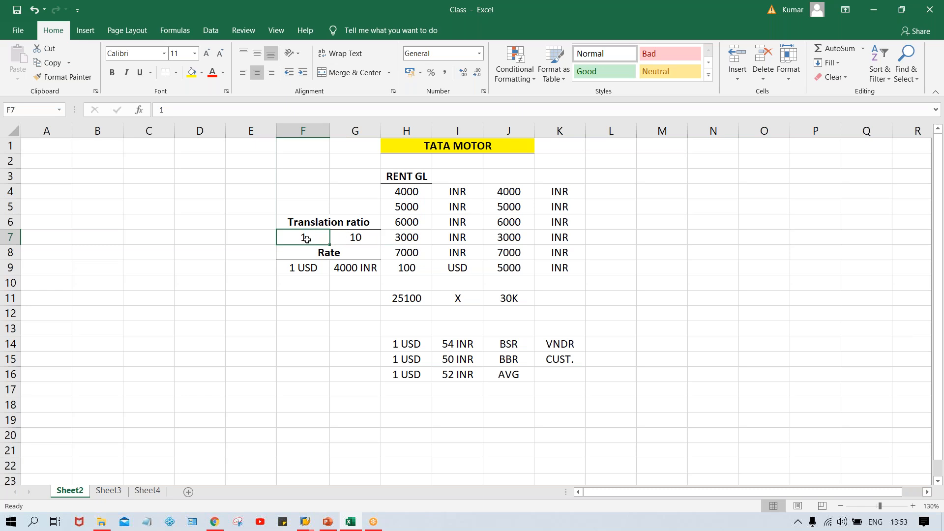
left_click(352, 238)
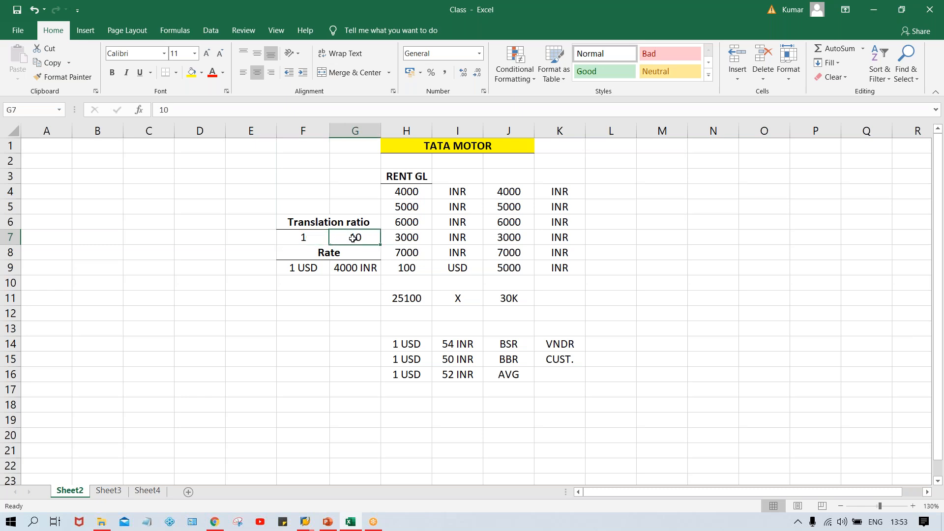
left_click(312, 238)
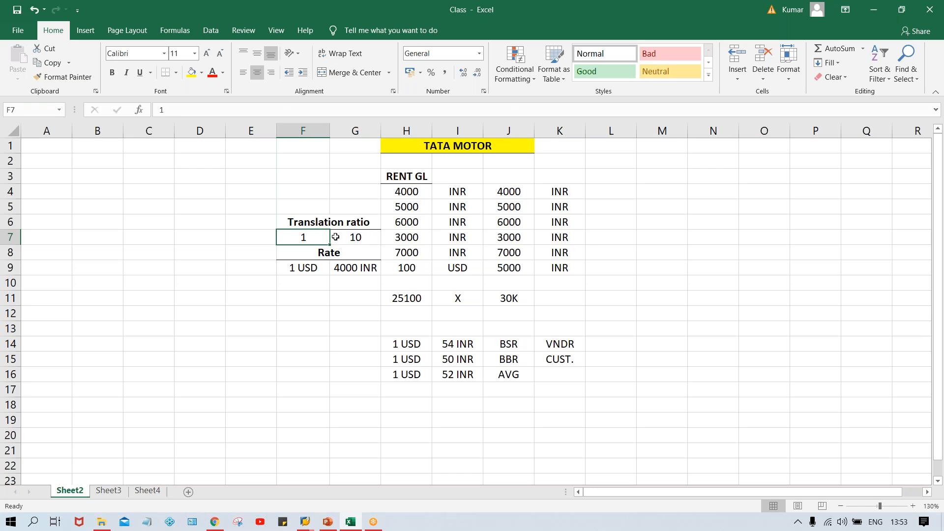
left_click(359, 234)
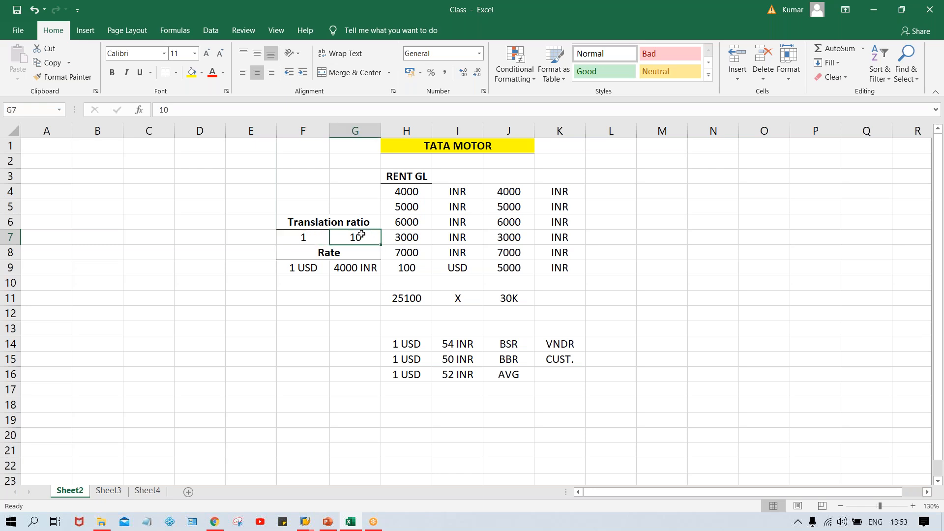
left_click(318, 237)
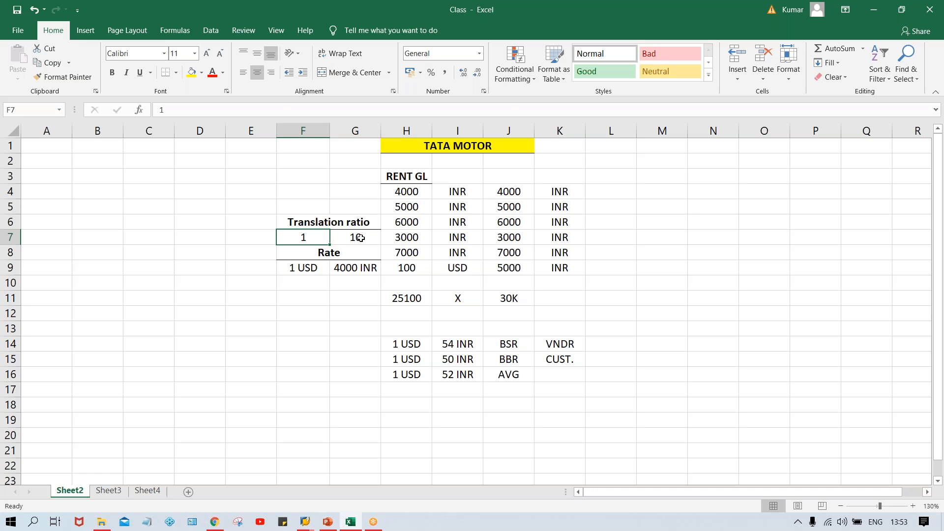
left_click(371, 238)
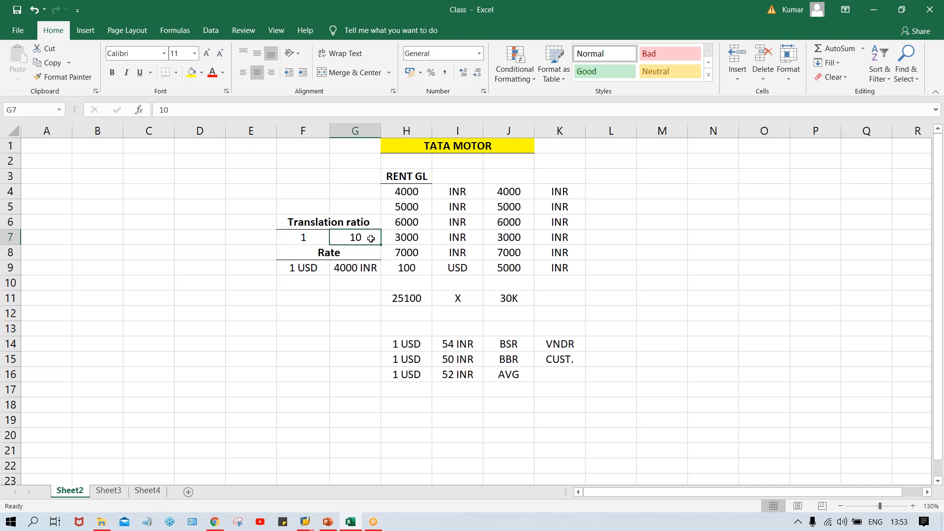
left_click(302, 269)
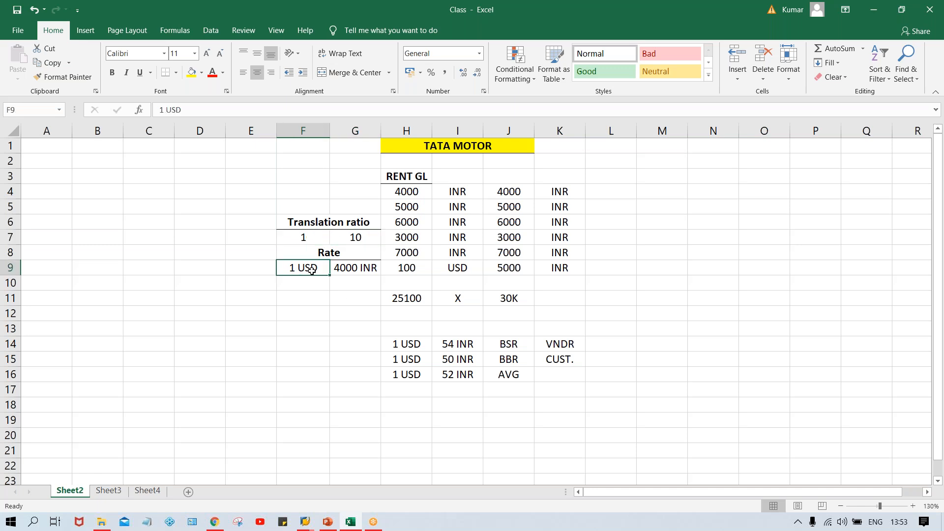
left_click(352, 271)
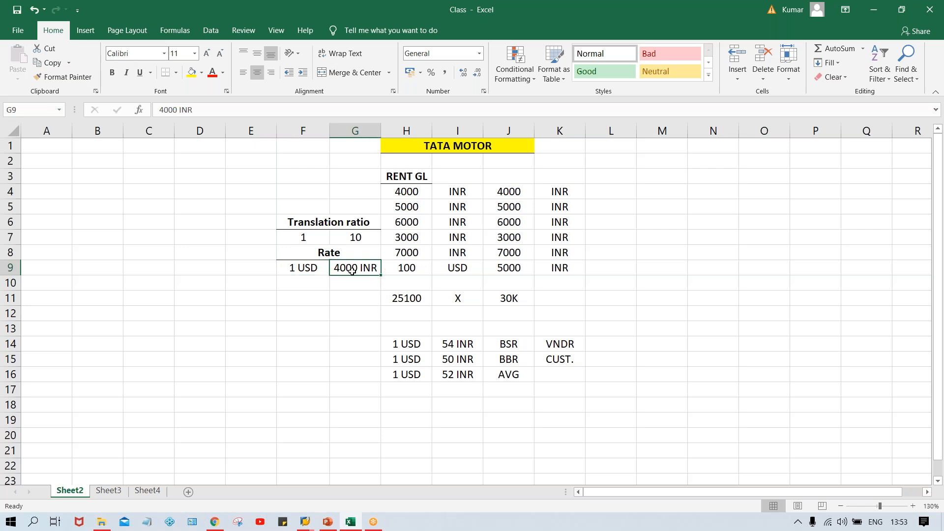
Enter 1 in cell F11 below the rate row and check it against the ratio and rate cells
left_click(296, 299)
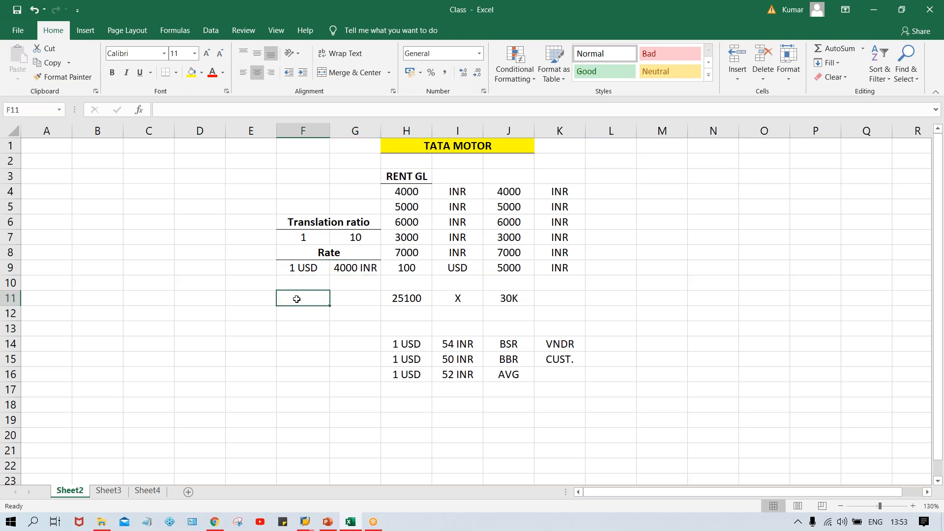
type("1")
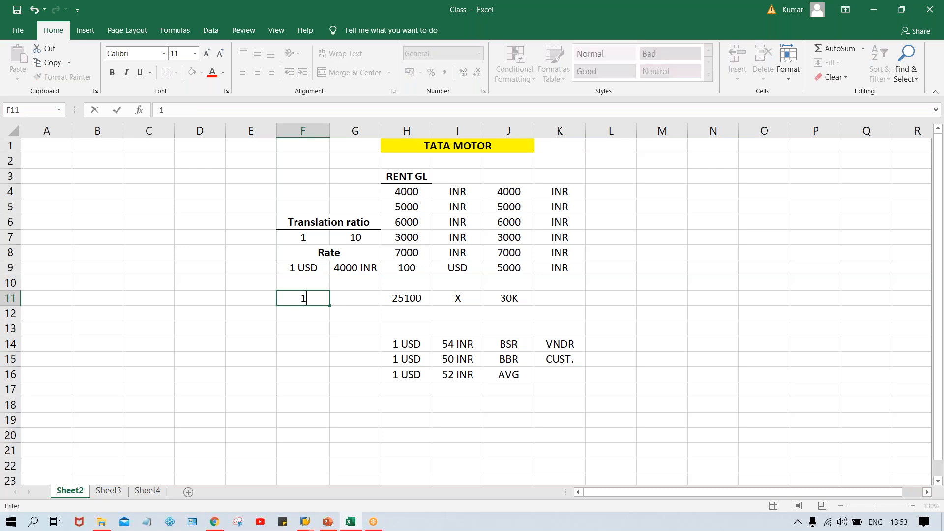
left_click(300, 343)
left_click(300, 268)
left_click(304, 238)
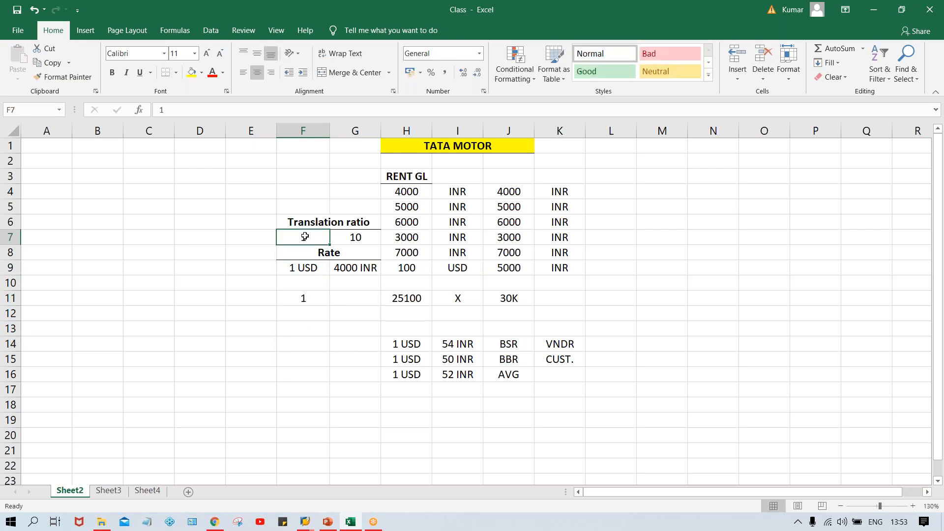
left_click(355, 271)
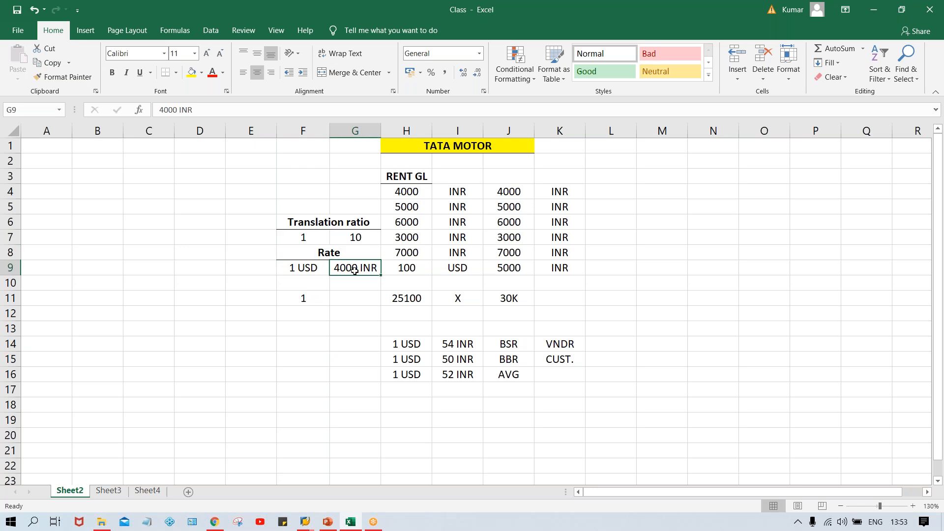
left_click(355, 237)
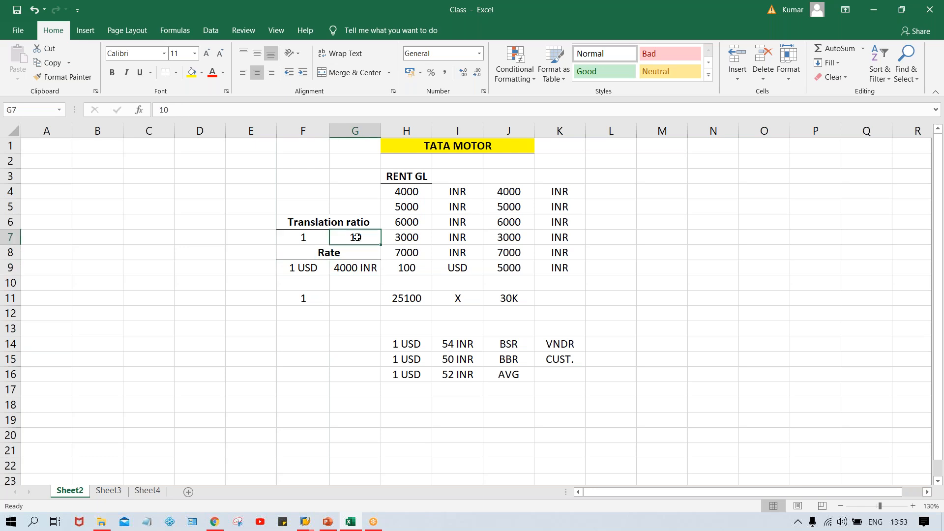
Enter 40000 in cell G11 next to the 1 below the rate row
left_click(344, 298)
type("40000")
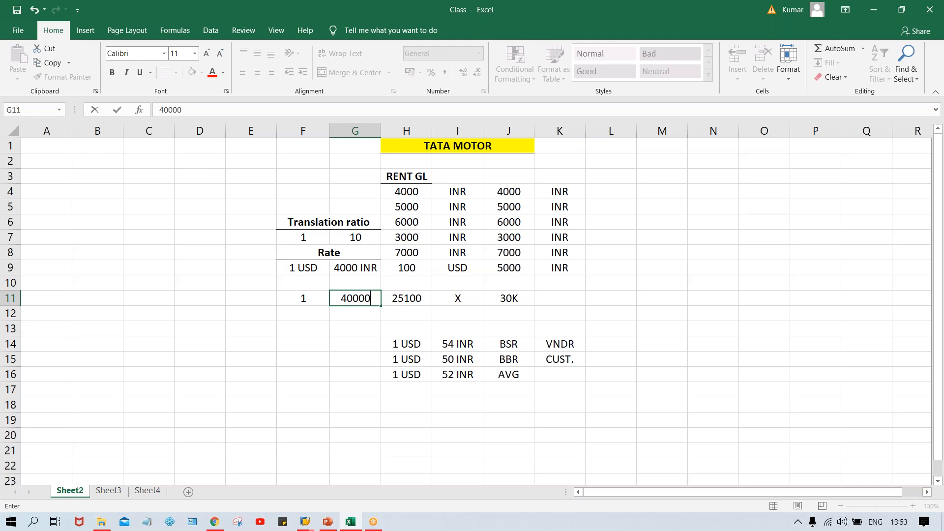
key("Return")
Change the second translation ratio value in cell G7 to 100 and the exchange rate in G9 to 400 INR
double_click(366, 237)
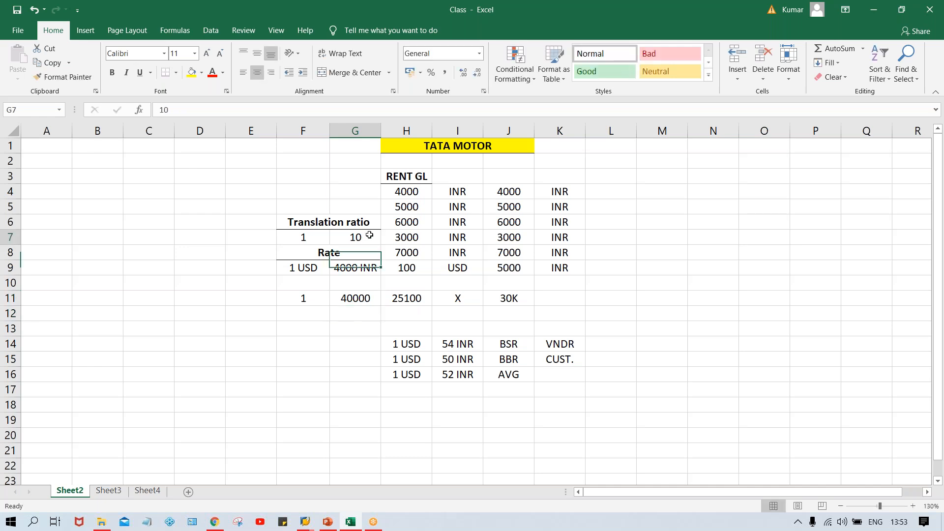
type("0")
key("Return")
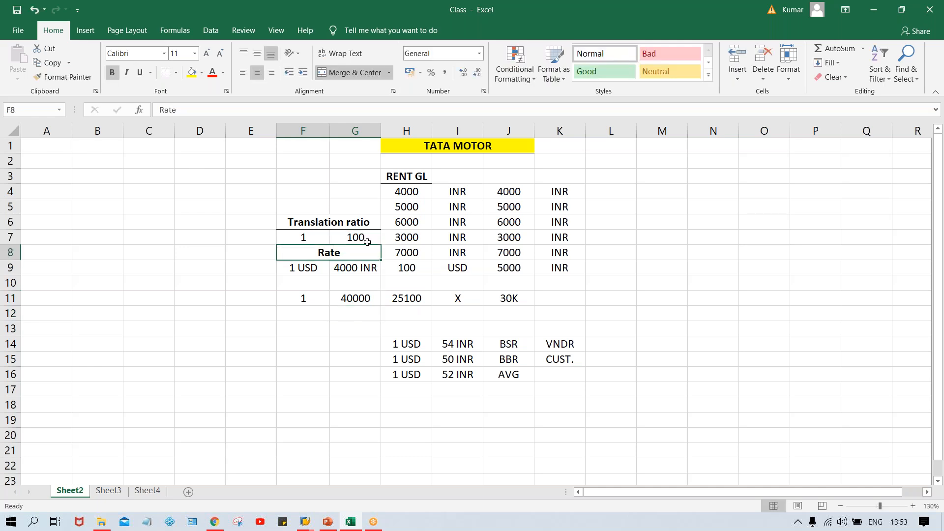
double_click(354, 267)
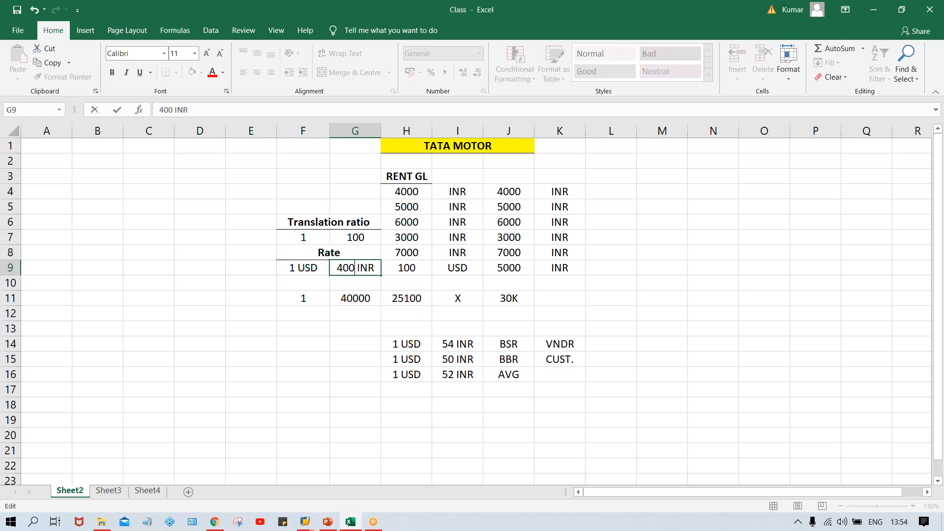
key("BackSpace")
key("Return")
Examine how the translation ratio in F7:G7 and the rate in G9 combine into the effective rate in G11
left_click(348, 299)
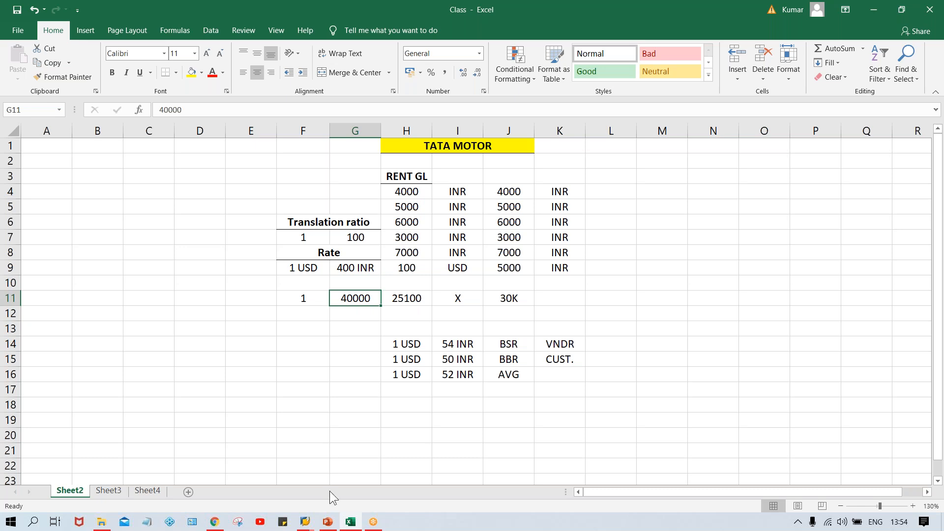
left_click(325, 327)
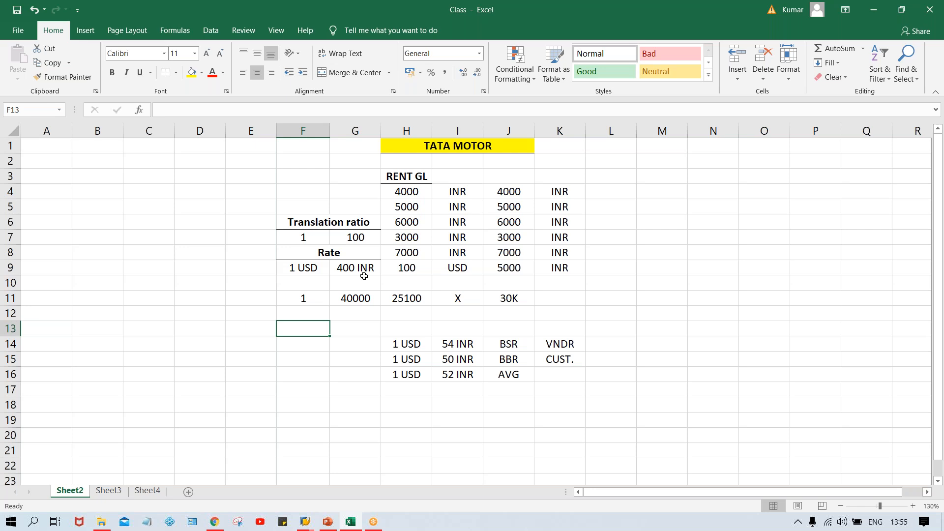
left_click(345, 267)
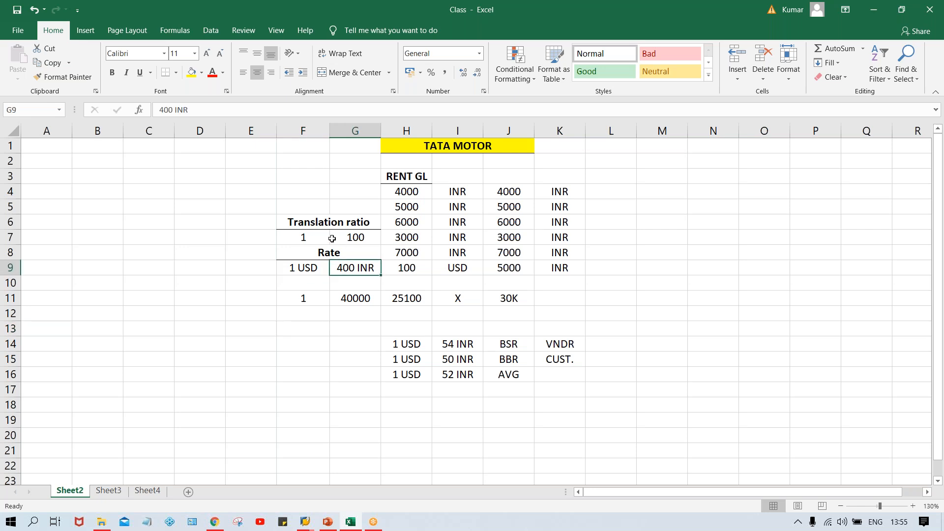
left_click(351, 239)
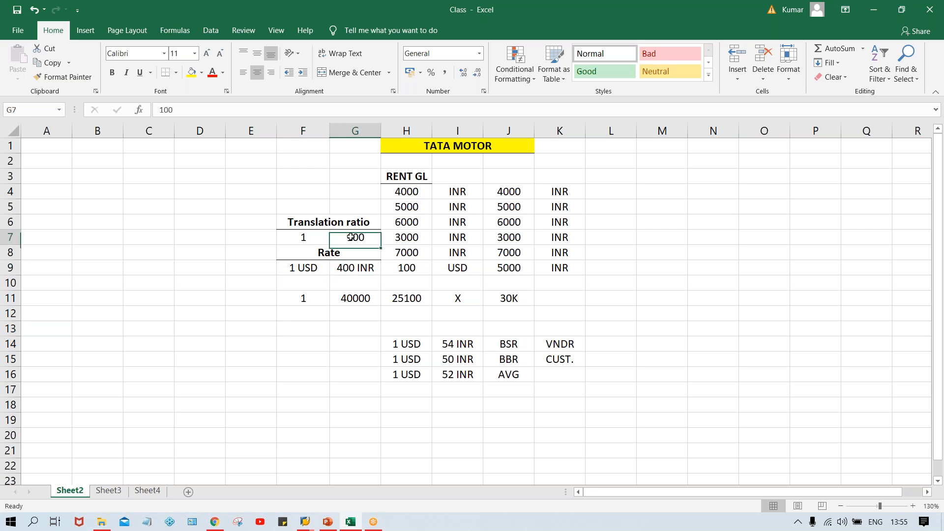
left_click(303, 236)
left_click(349, 237)
left_click(352, 267)
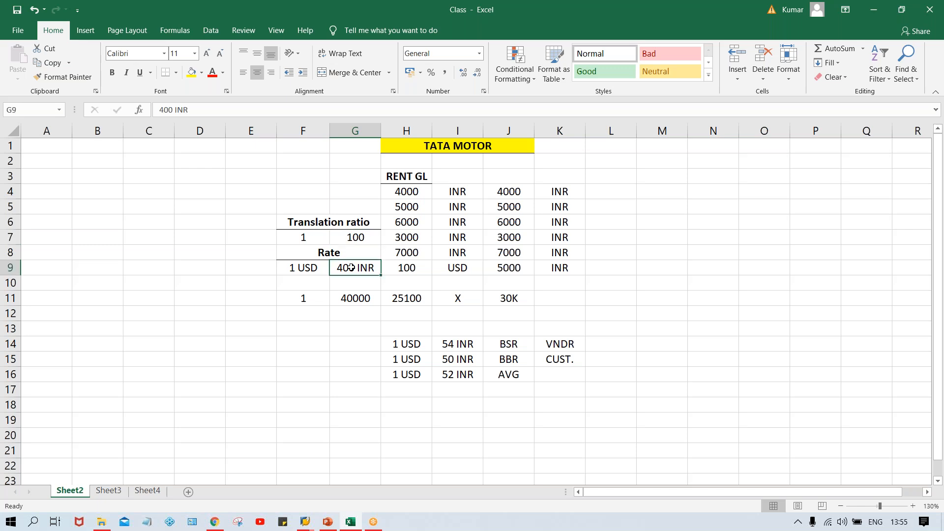
left_click(354, 241)
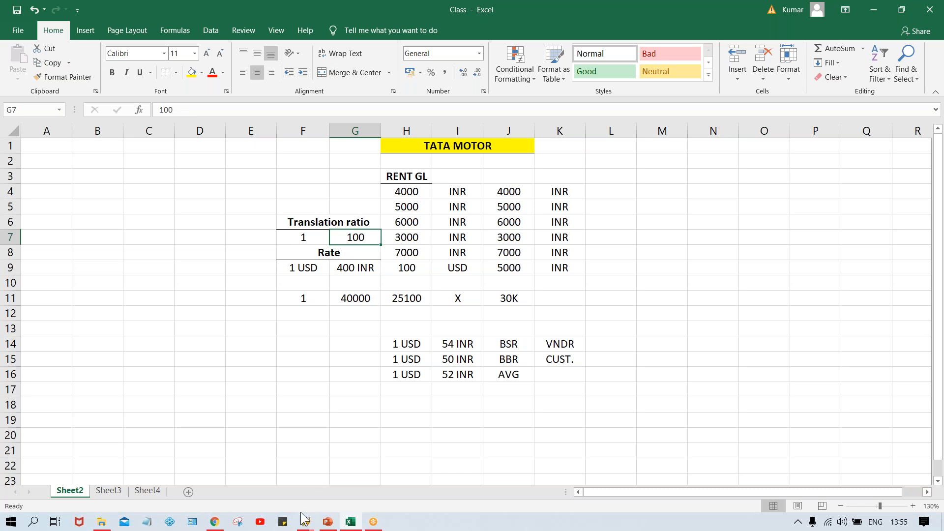
Switch to the SAP exchange rates session and open the translation ratios table with transaction OBBS
mouse_move(304, 524)
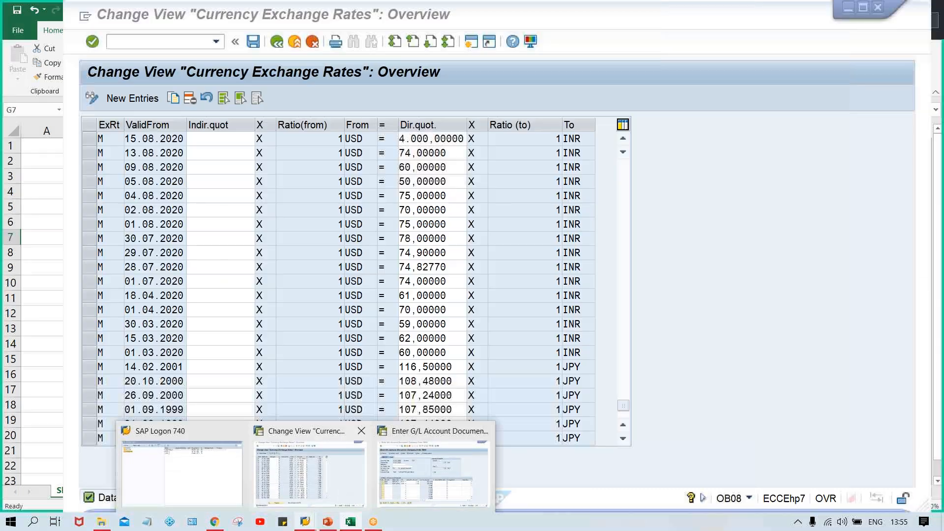
left_click(340, 490)
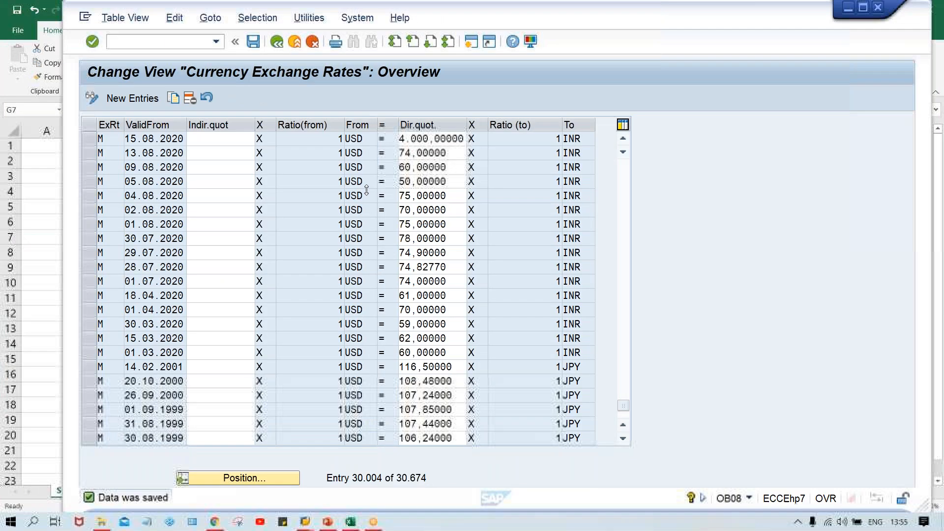
left_click(433, 139)
key("Return")
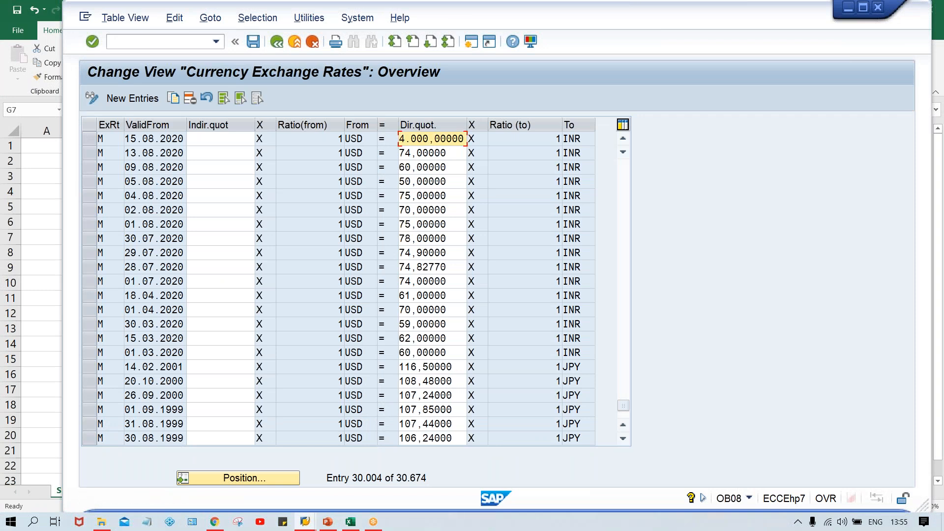
left_click(207, 43)
type("/N")
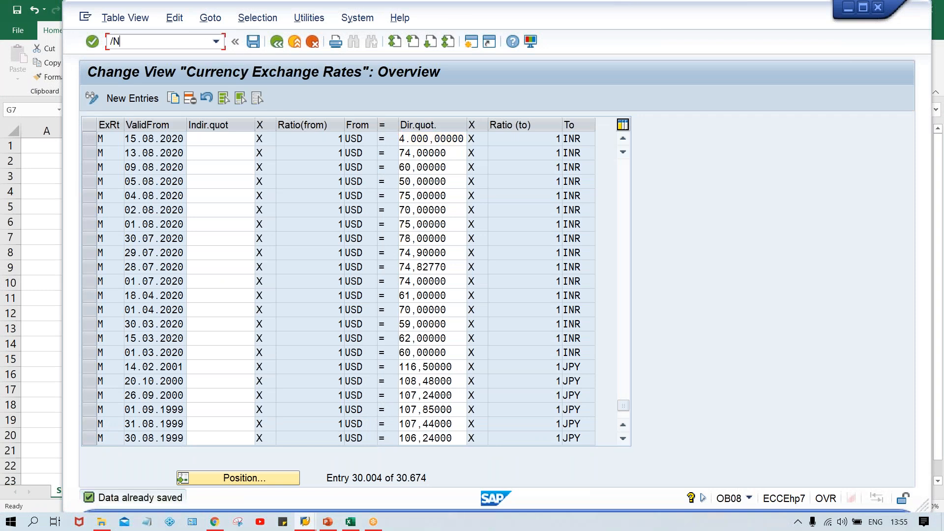
type("OB08")
key("Return")
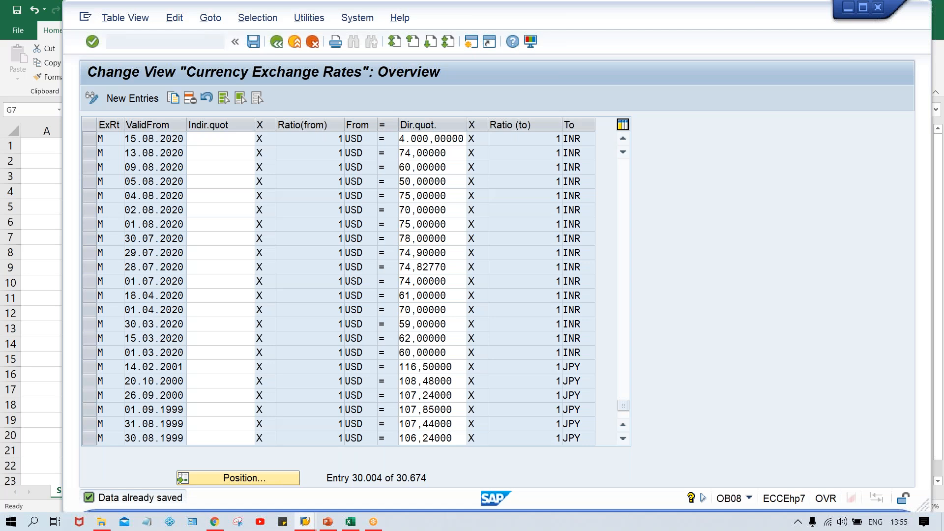
left_click(176, 327)
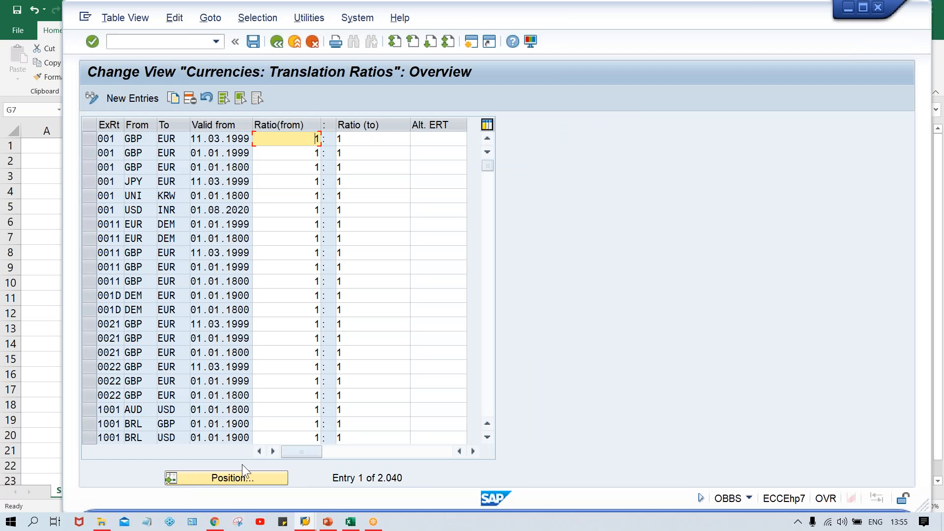
Position the translation ratio list on the 15.08.2020 entry for exchange rate type M from USD to INR
left_click(229, 479)
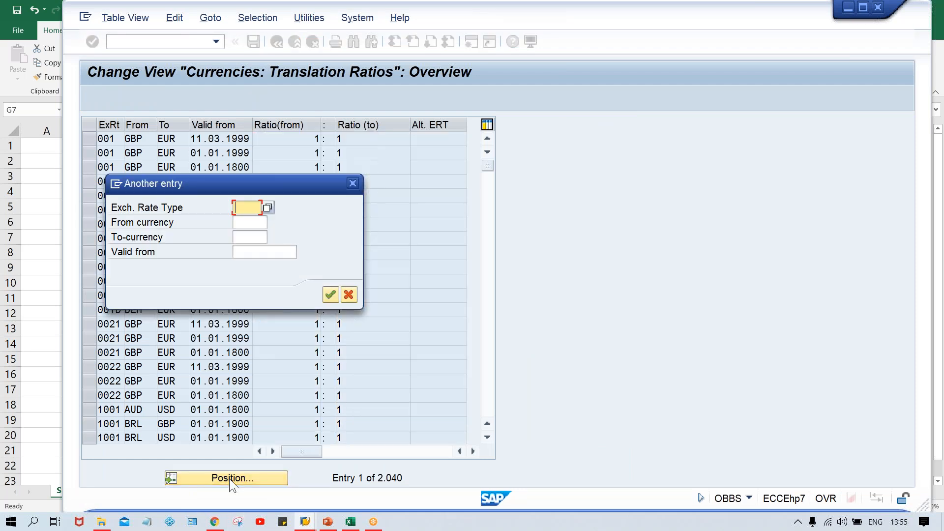
type("M")
key("Tab")
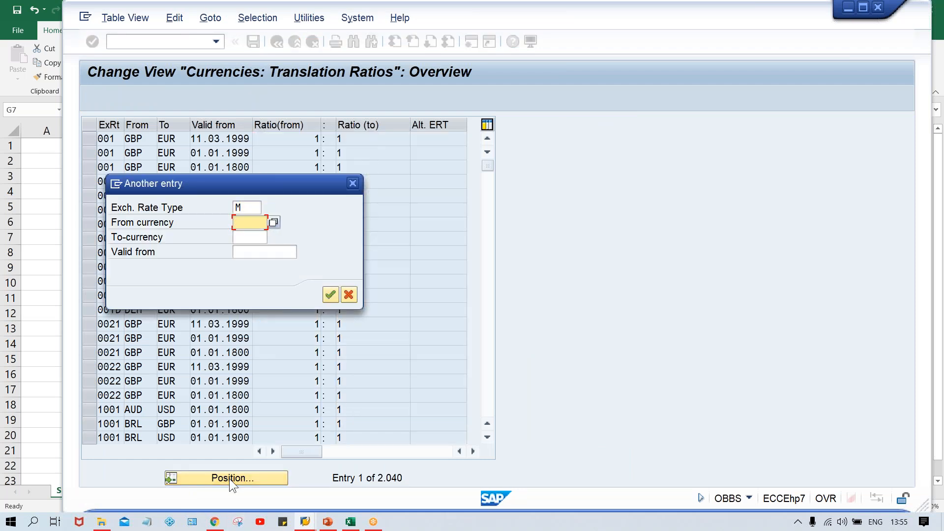
type("USD")
key("Tab")
type("INR")
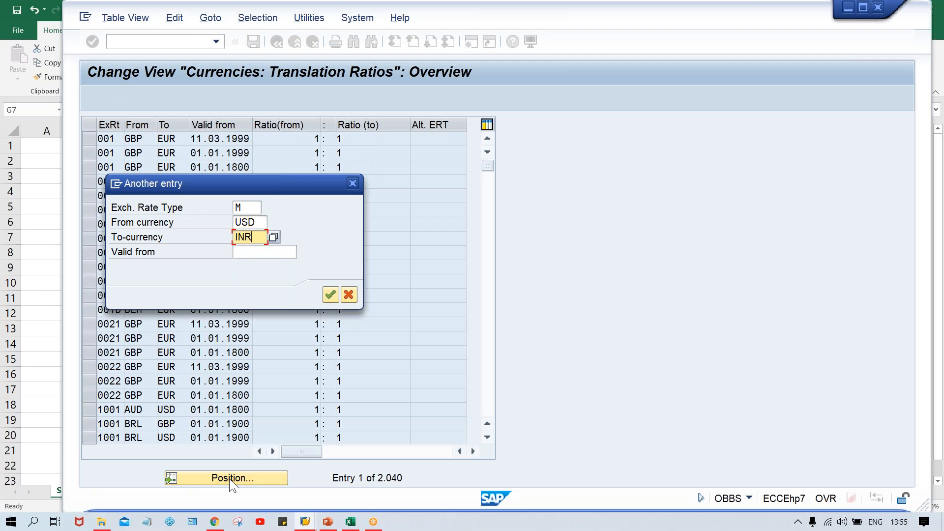
key("Tab")
type("1")
key("Down")
key("Return")
key("Return")
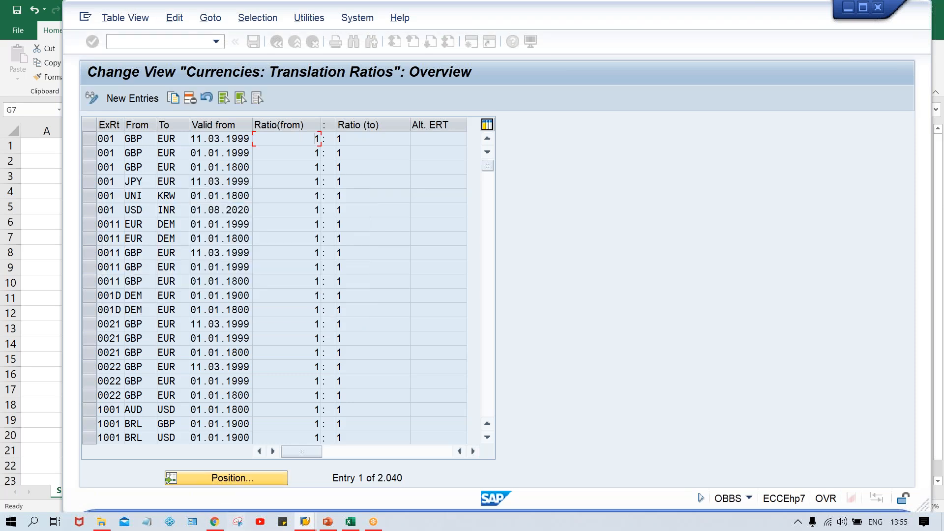
Set Ratio (to) to 10 for the USD to INR entry valid from 15.08.2020 and save
left_click(358, 138)
type("0")
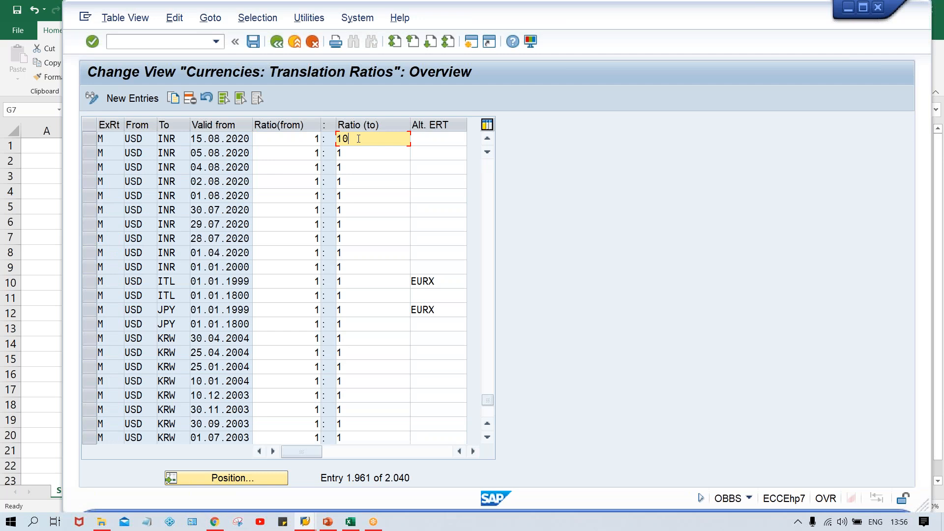
key("ctrl+s")
key("Return")
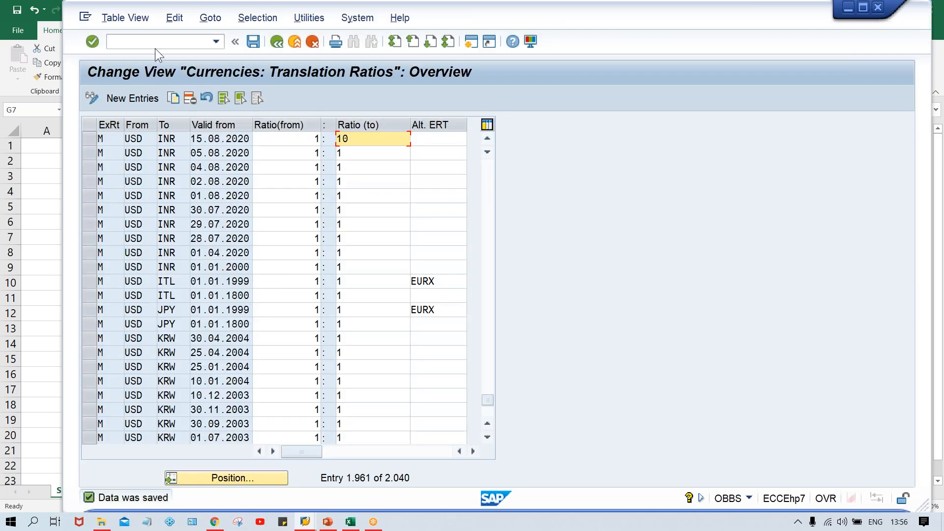
Open a new SAP session and start G/L document entry with transaction FB50
left_click(468, 43)
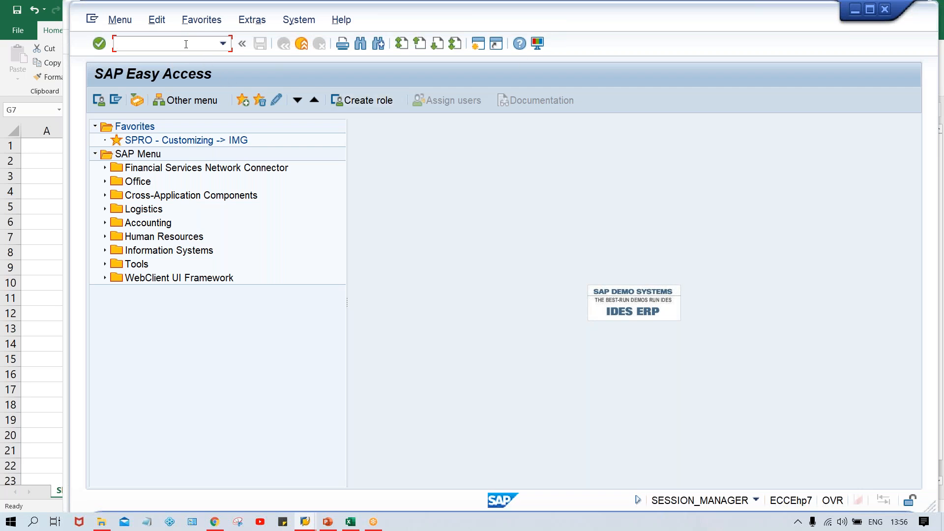
type("FB50")
key("Return")
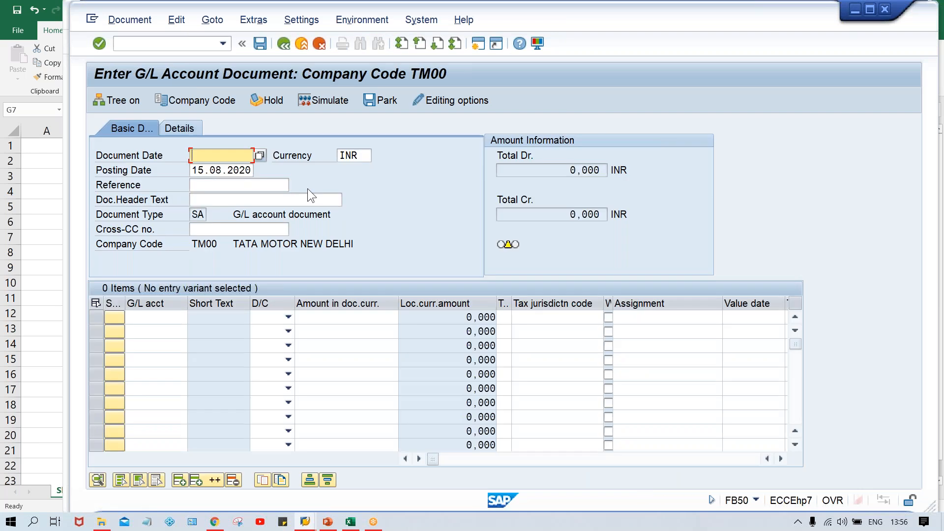
Fill in the document header with document date 15.08.2020 and currency USD
key("space")
key("Down")
key("Return")
key("Tab")
key("space")
key("space")
key("space")
key("Down")
key("Return")
key("Return")
Enter the first line item as a debit of 1 USD to G/L account 4000
key("Tab")
type("4")
key("Down")
key("Return")
key("Tab")
key("Down")
key("Tab")
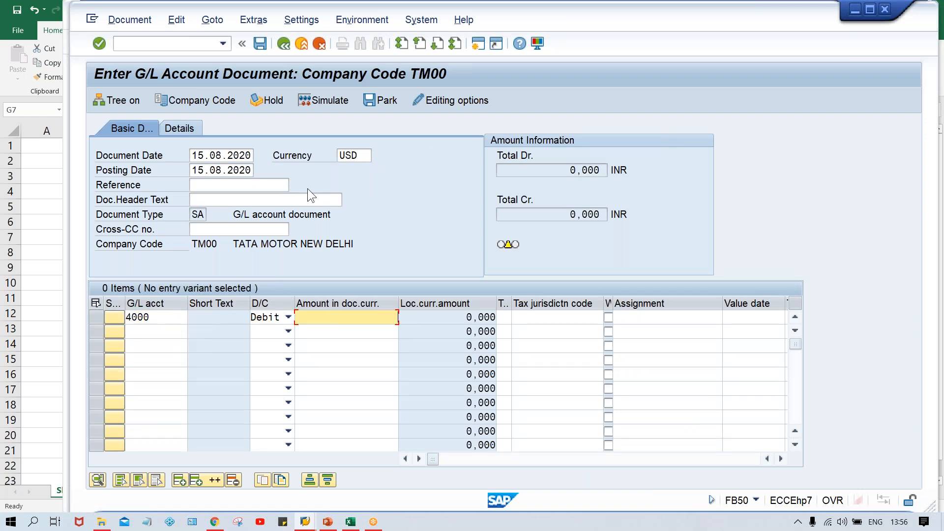
type("1")
key("Return")
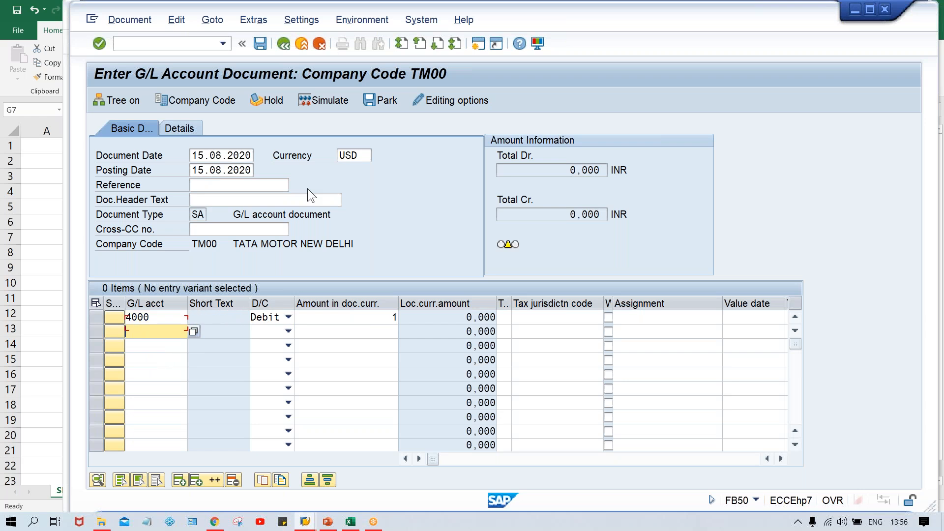
Enter the second line item as a credit of 1 USD to G/L account 1000 and check the local currency amounts
type("1")
key("Down")
key("Return")
key("Tab")
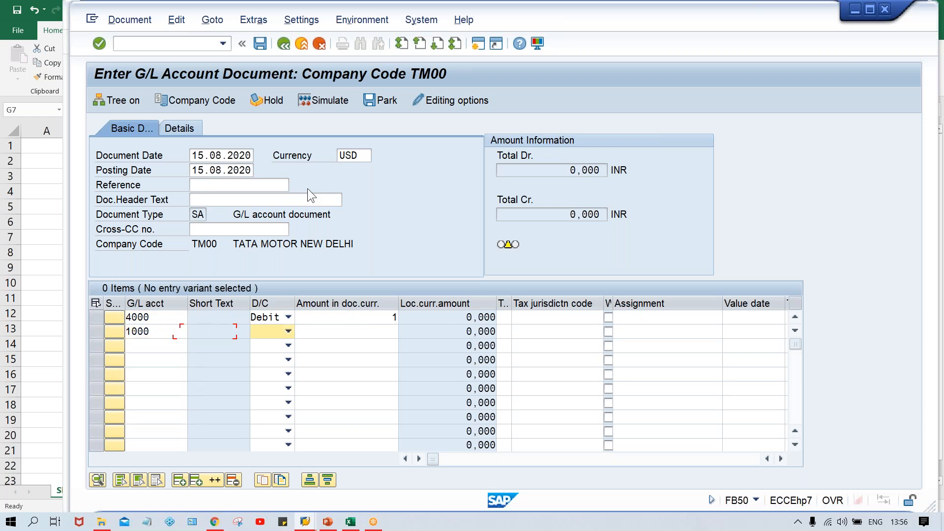
key("Down")
key("Down")
key("Tab")
type("1")
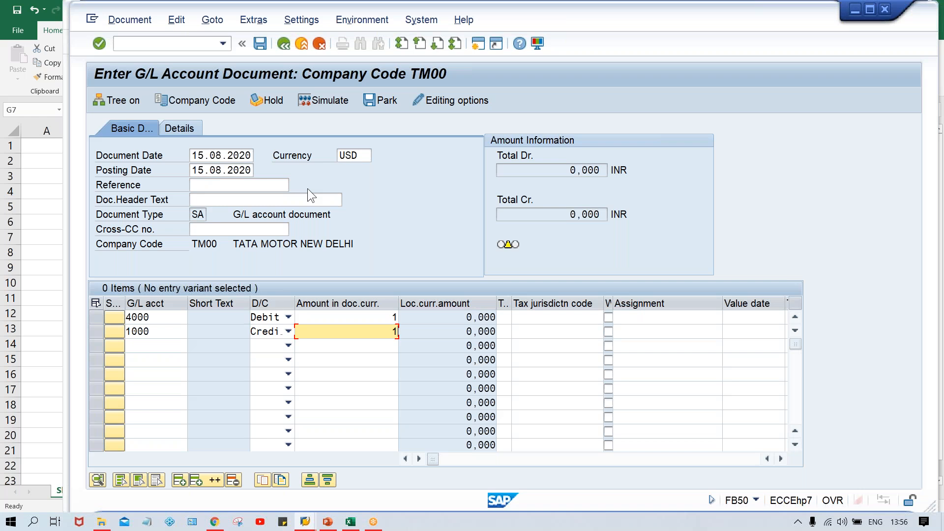
key("Return")
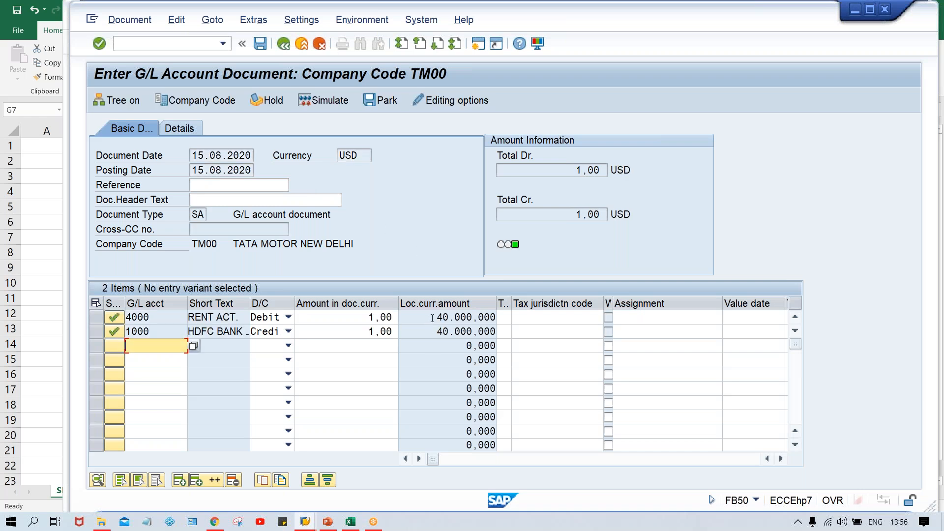
left_click(432, 317)
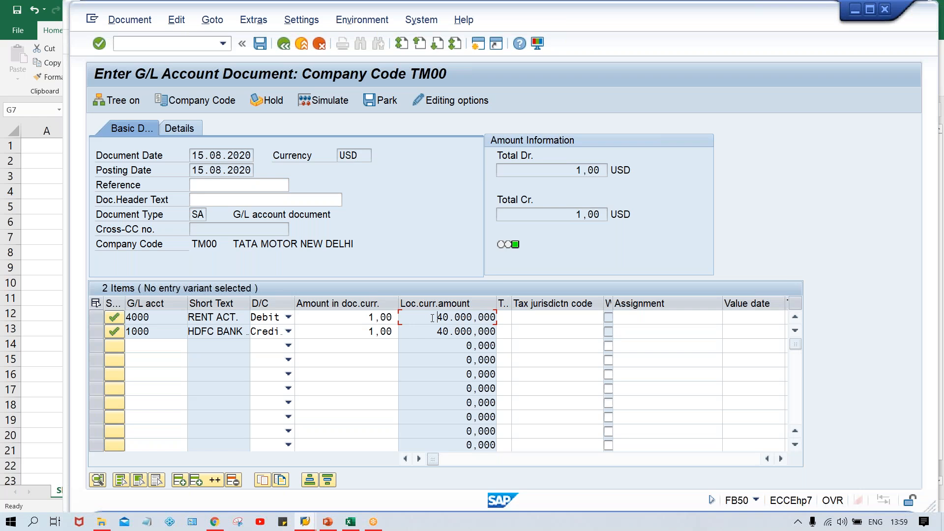
Switch to the Excel workbook, enter 1 USD in D16 and 100000 INR in E16, and fit column E to its contents
left_click(350, 522)
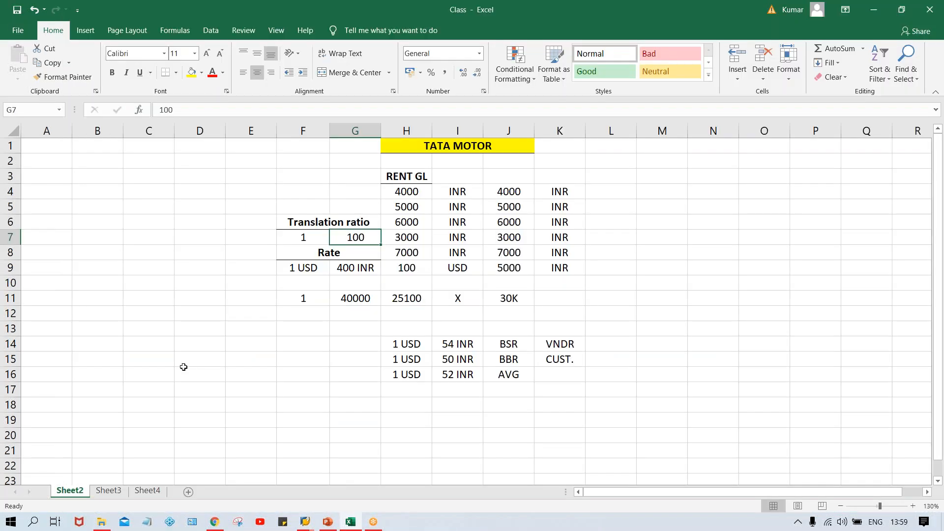
left_click(184, 371)
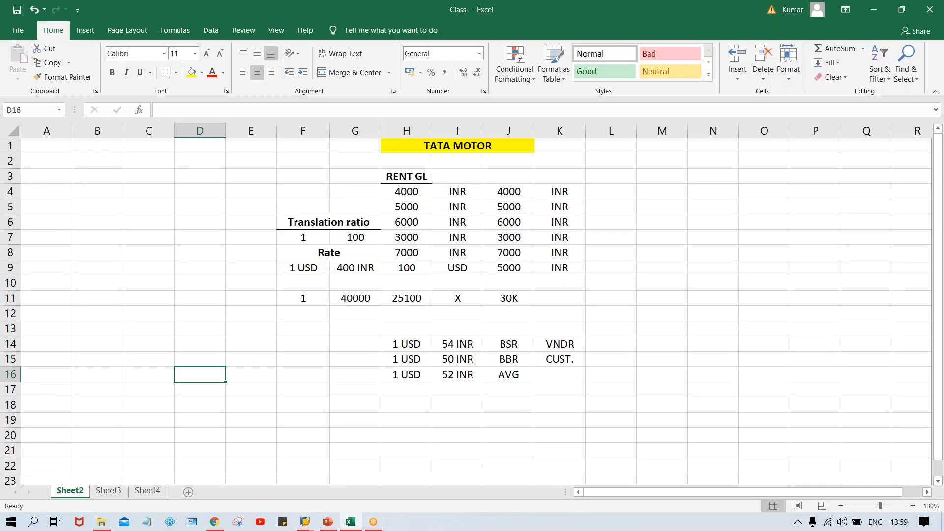
type("1 USD")
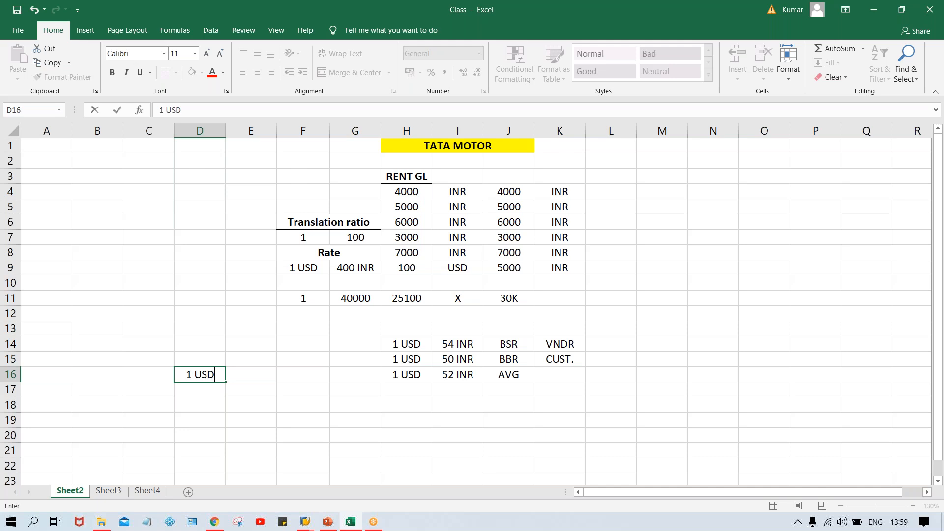
key("Tab")
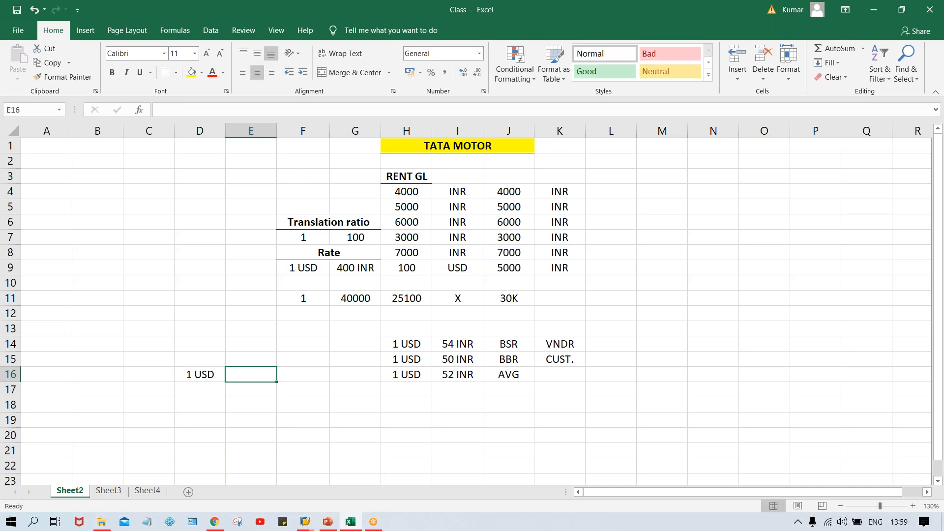
type("100000")
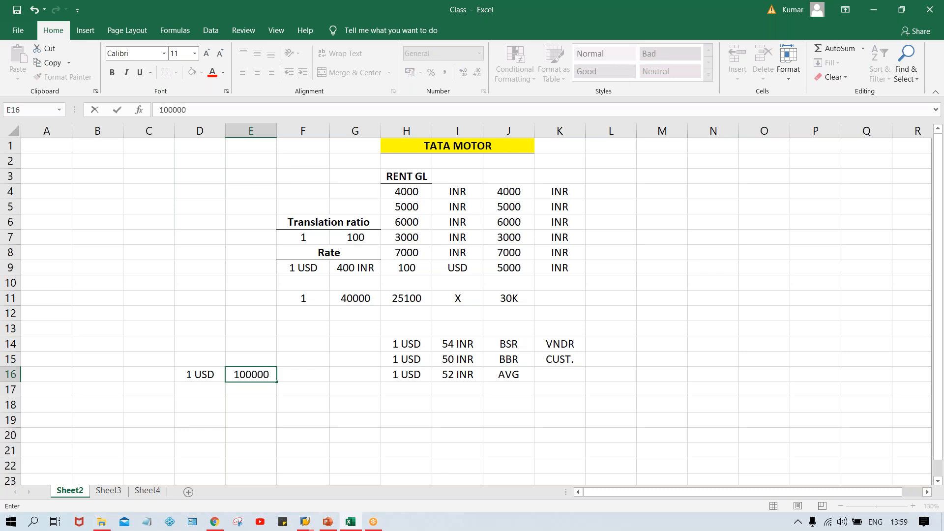
type(" INR")
key("Return")
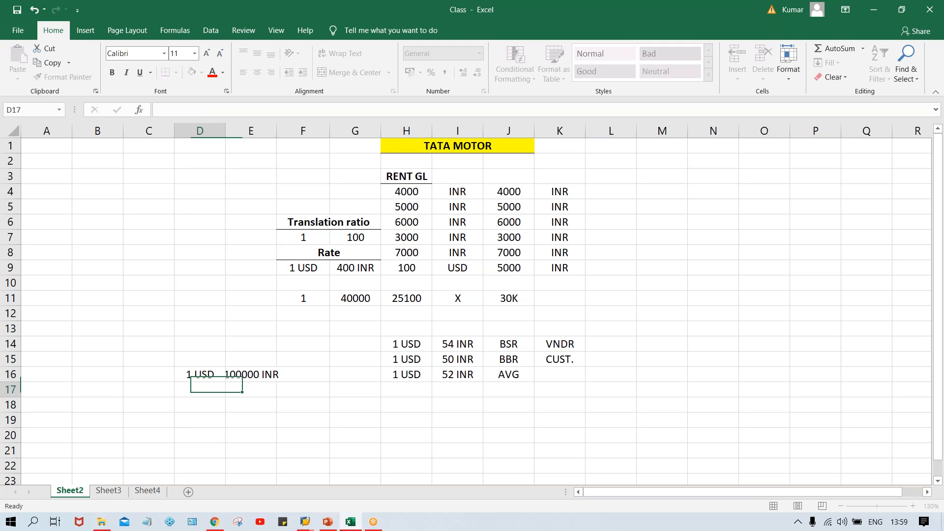
double_click(276, 132)
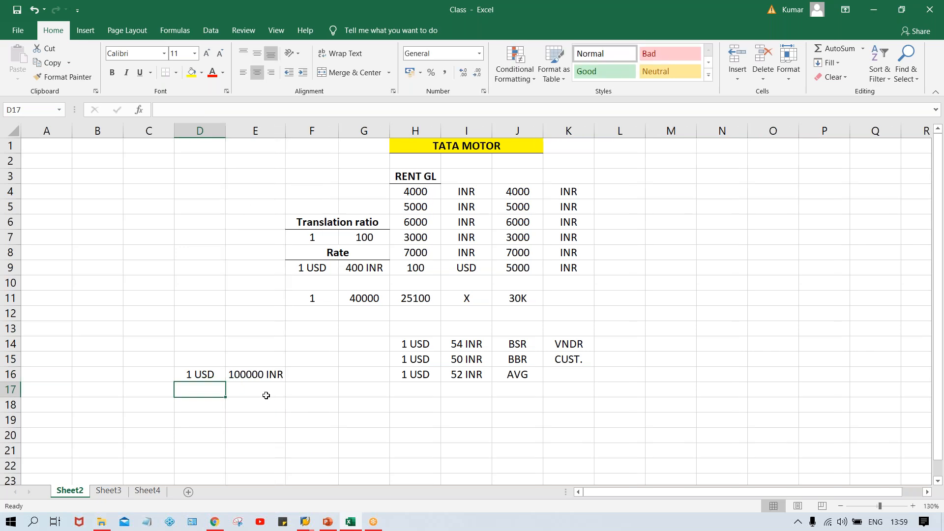
left_click(247, 373)
left_click(199, 373)
left_click(253, 374)
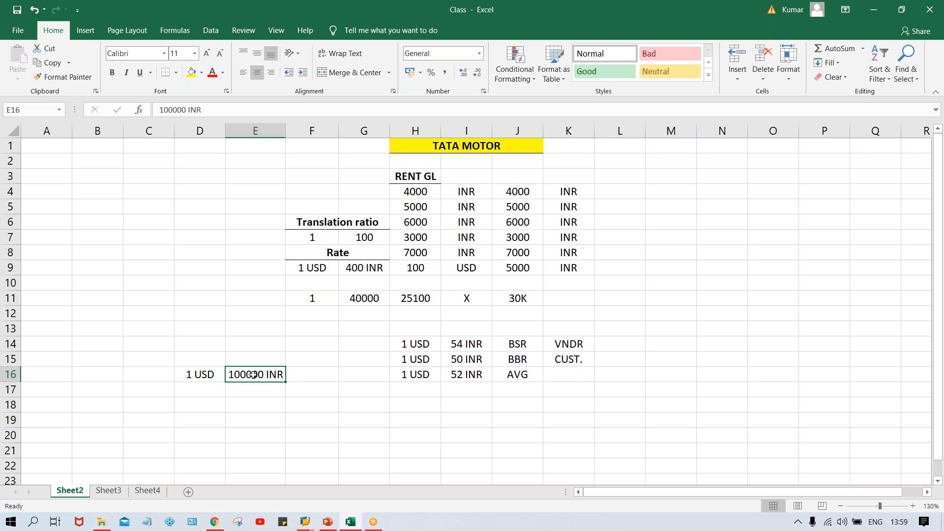
Enter the reduced exchange rate in row 17, with 1 USD in D17 and 1000 INR in E17
left_click(198, 391)
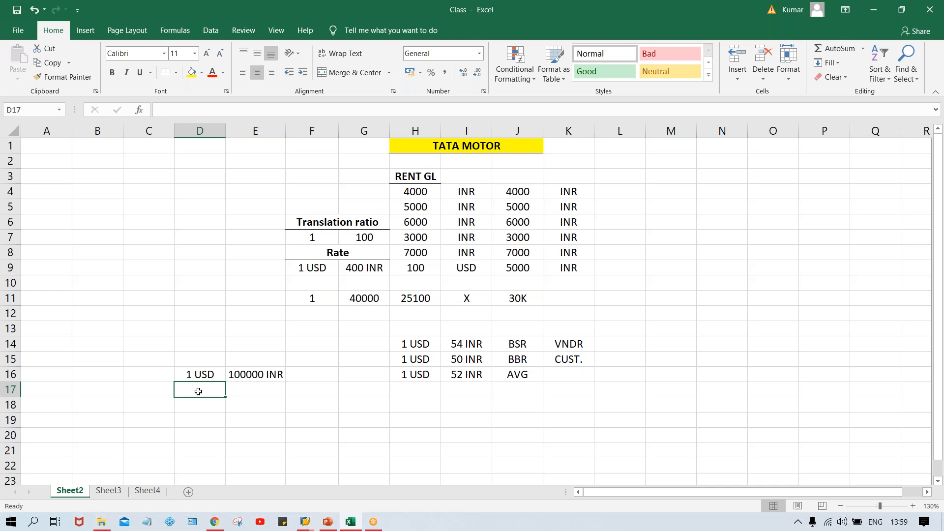
type("1")
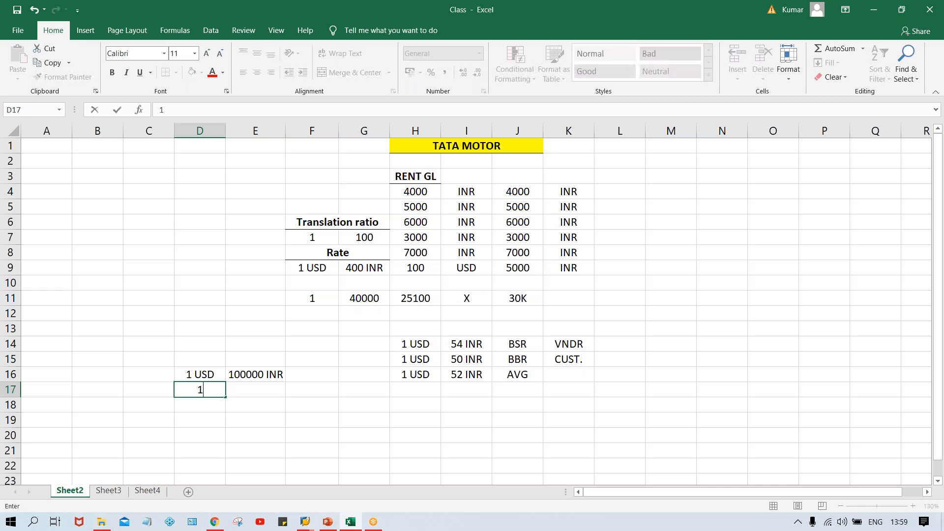
type(" USD")
key("Tab")
type("1000")
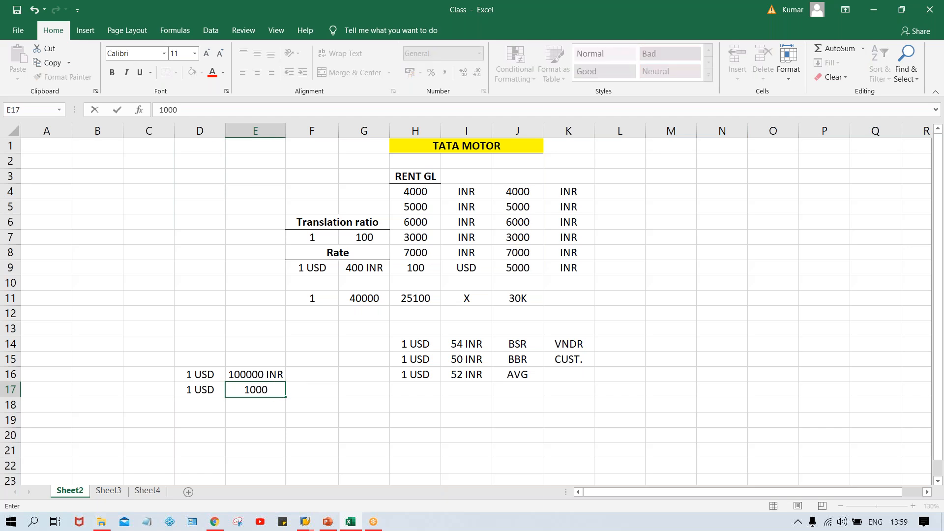
type(" INR")
key("Return")
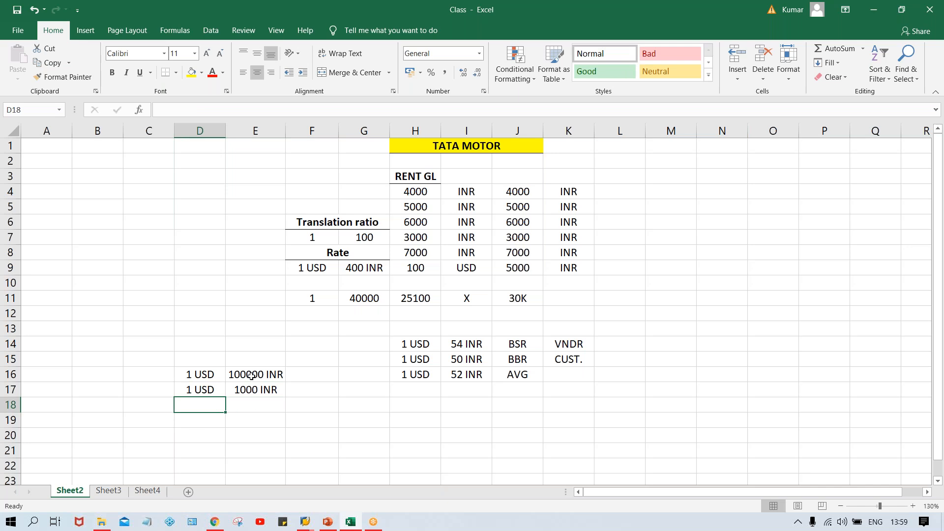
Enter the translation ratio below the rates, with 1 in D18 and 100 in E18
type("1")
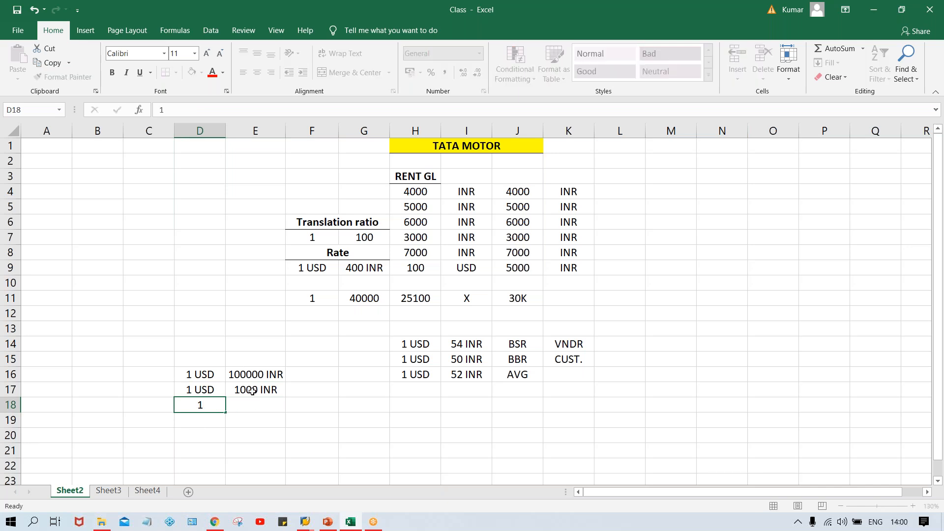
key("Tab")
type("100")
key("Return")
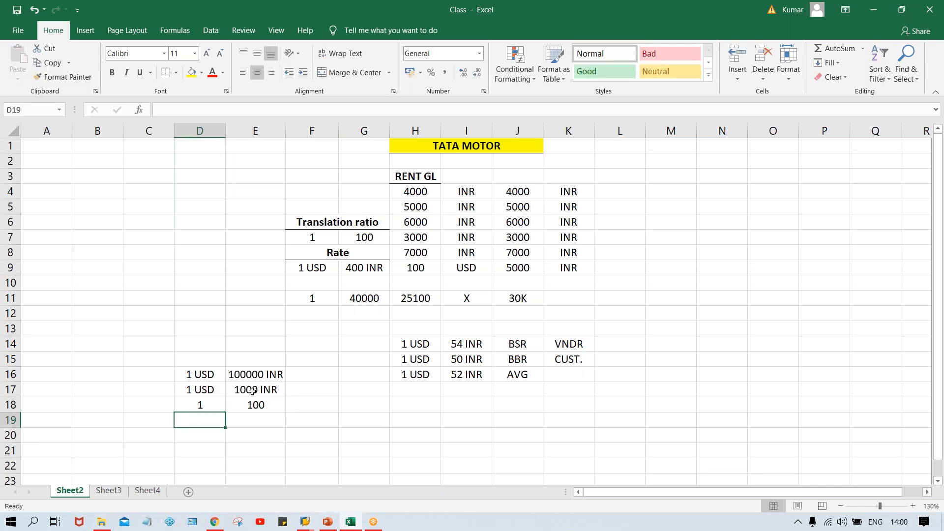
left_click(251, 391)
left_click(255, 405)
left_click(251, 377)
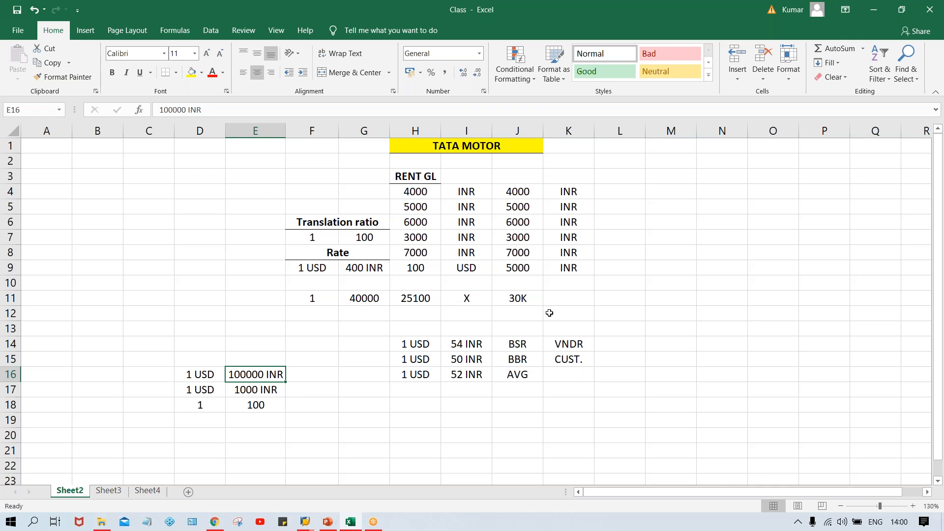
left_click(527, 308)
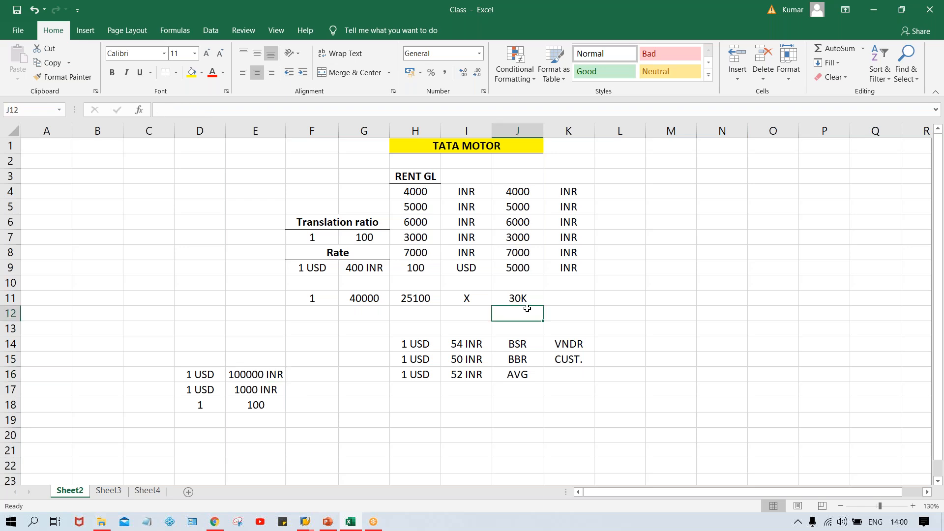
Switch to the SAP session showing the translation ratios and open the exchange rate table with transaction OB08
left_click(305, 521)
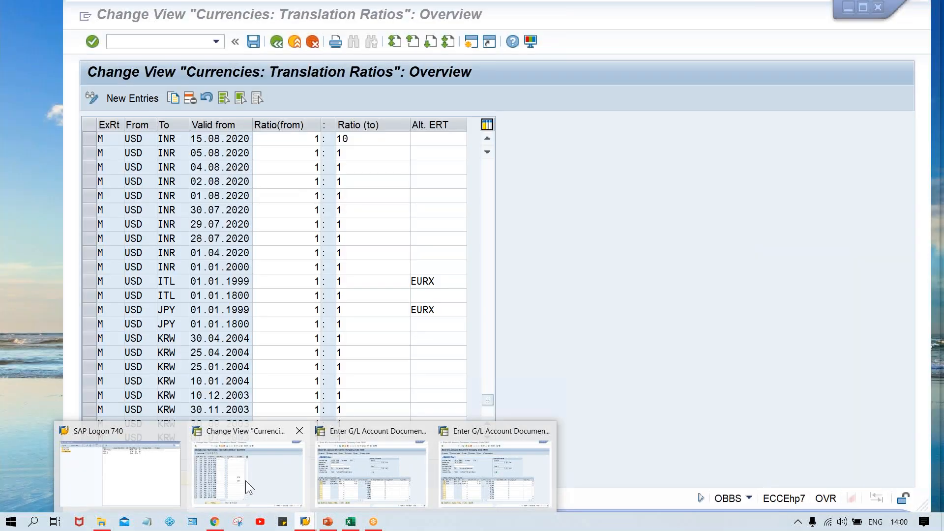
left_click(245, 480)
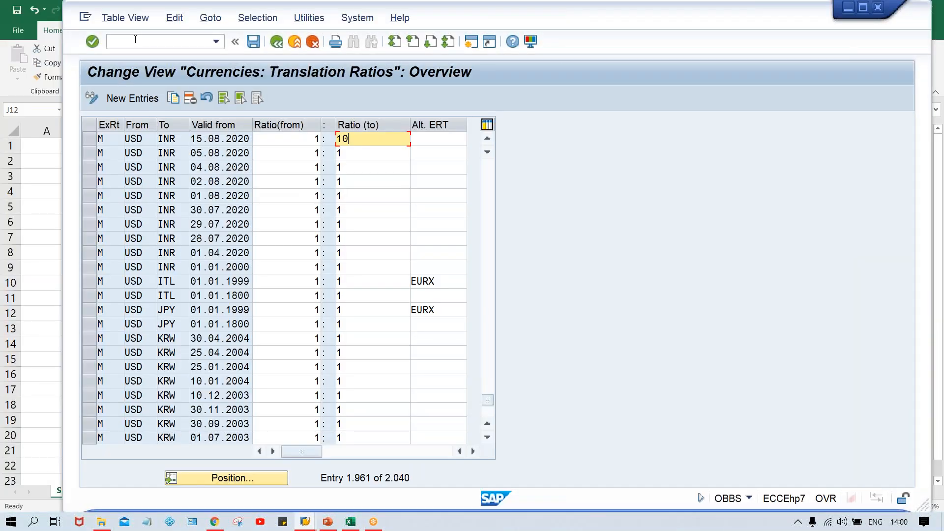
type("/NOB08")
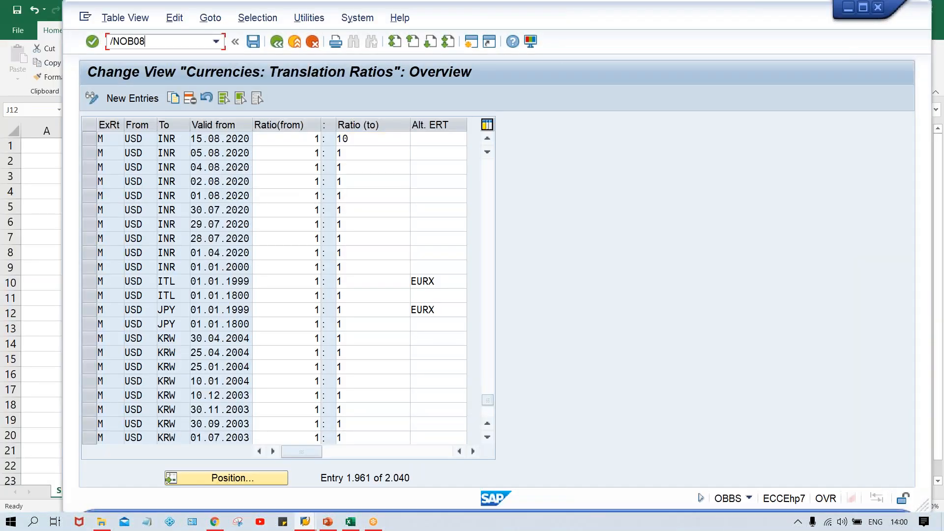
key("Return")
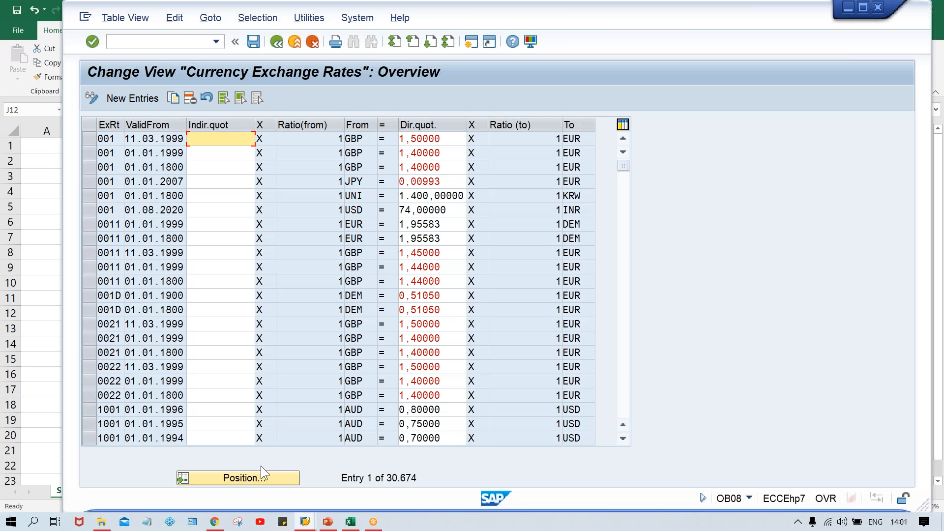
Switch to the PowerPoint presentation and show the Foreign Currency Setting slide listing OBBS and OB08
left_click(329, 527)
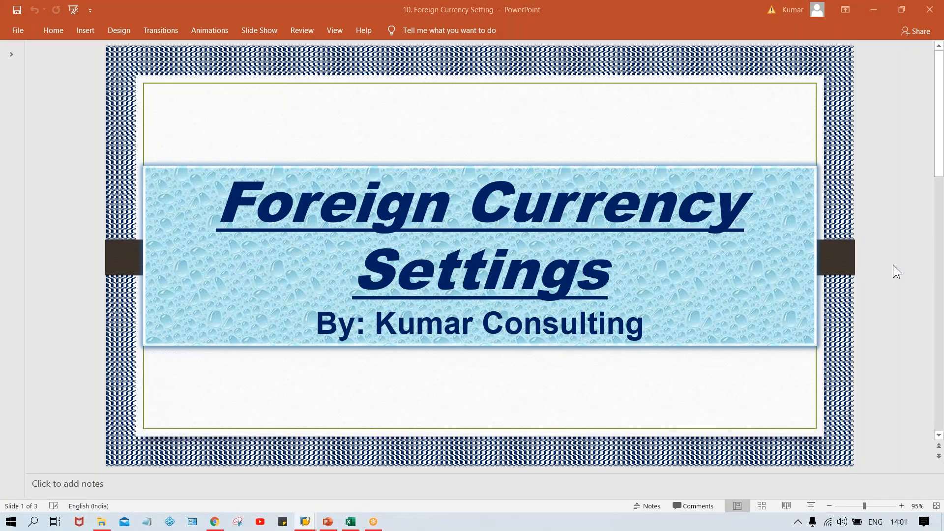
scroll(886, 304, "down", 1)
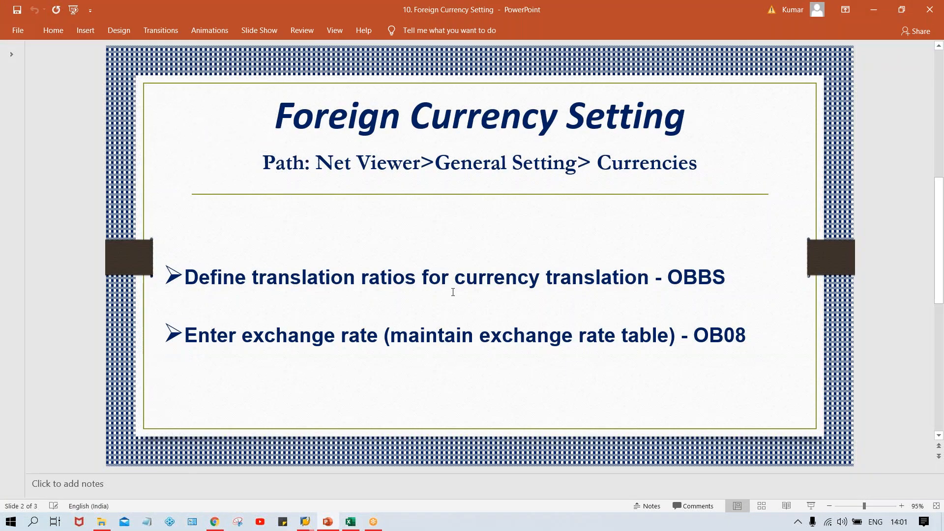